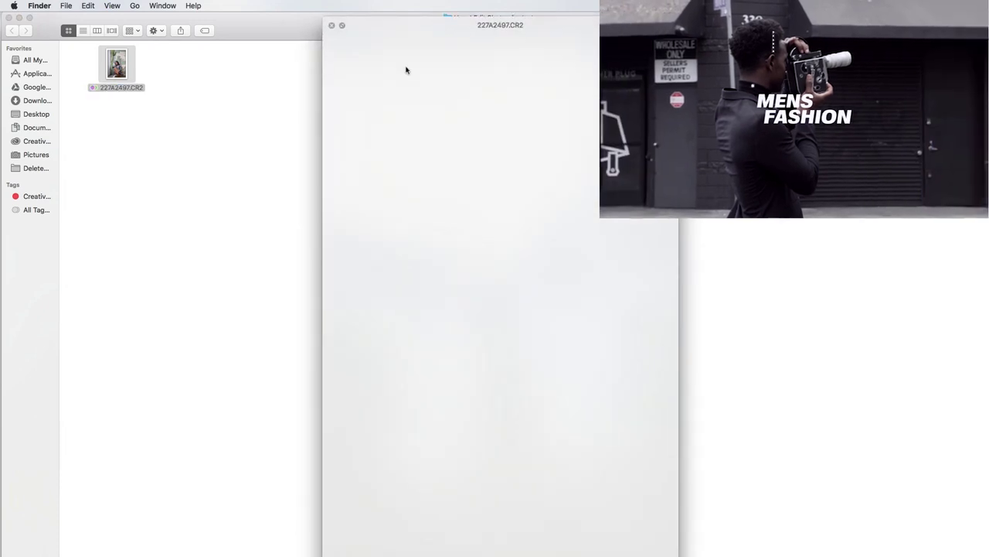
Step: Close the preview of 227A2497.CR2 and open the raw photo in Photoshop
left_click_drag(323, 17, 405, 31)
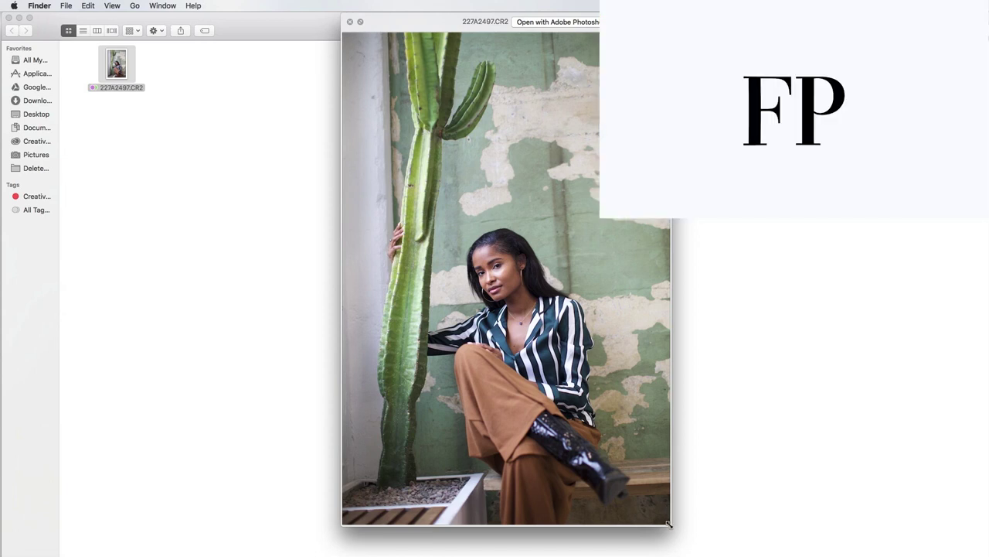
mouse_move(669, 524)
left_mouse_down()
mouse_move(695, 523)
mouse_move(694, 541)
mouse_move(680, 537)
mouse_move(672, 513)
left_mouse_up()
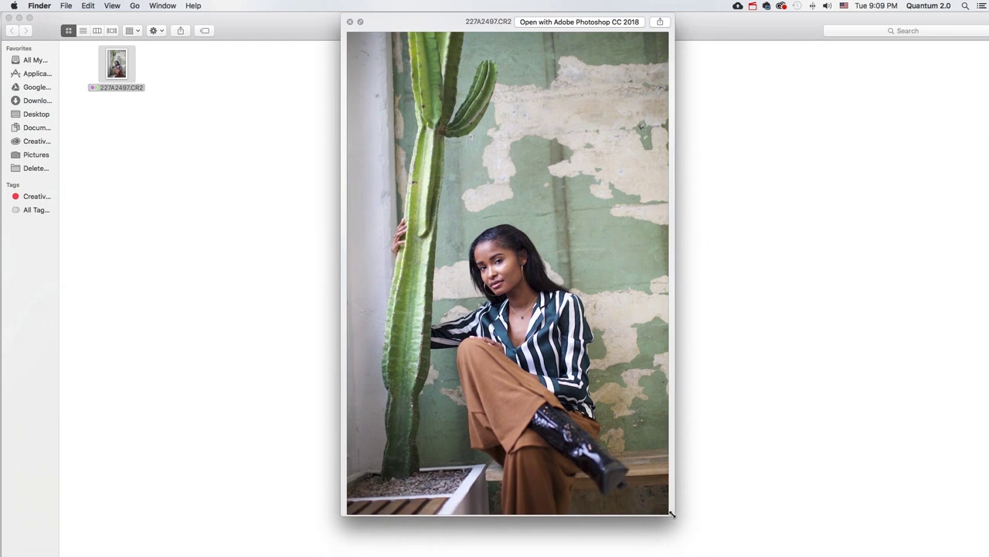
left_click_drag(671, 513, 672, 512)
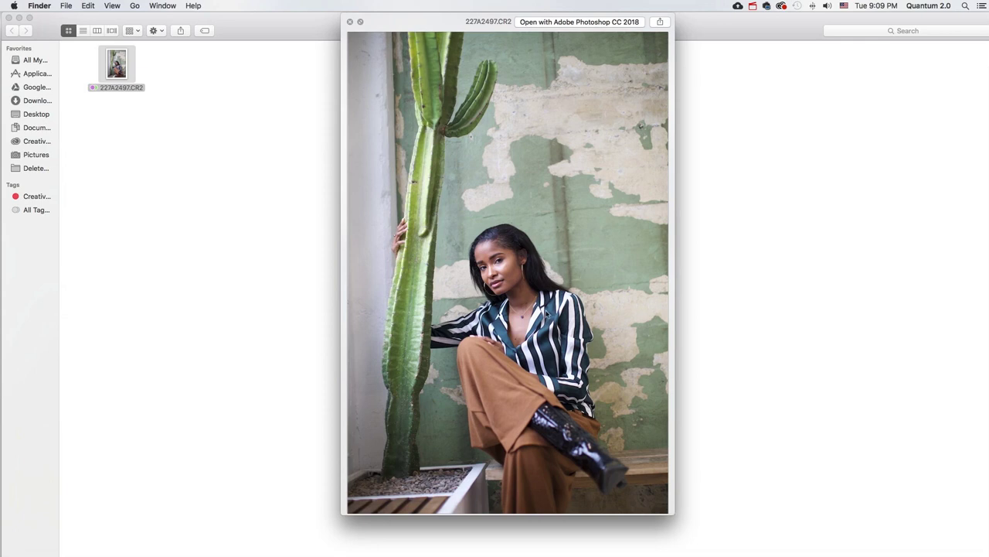
left_click_drag(387, 27, 390, 27)
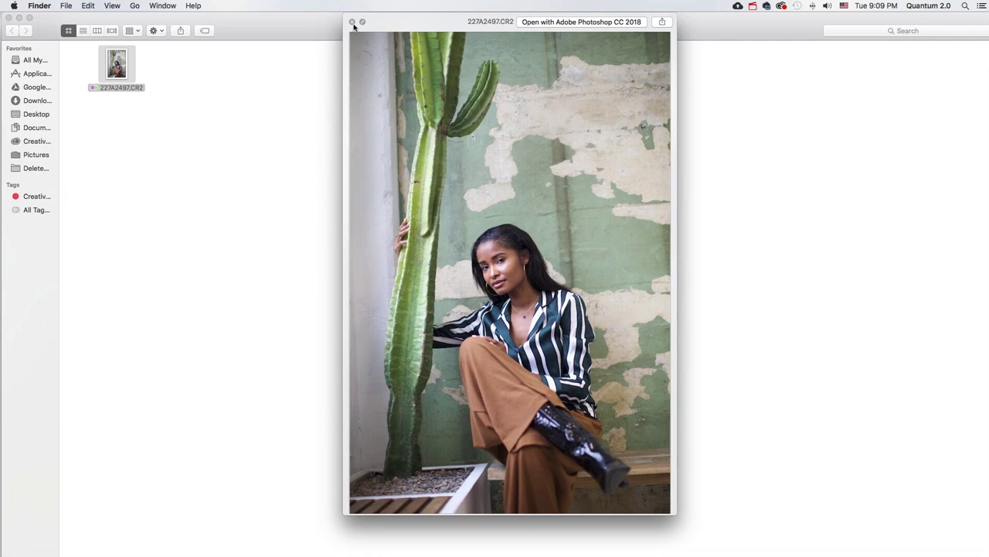
left_click(352, 22)
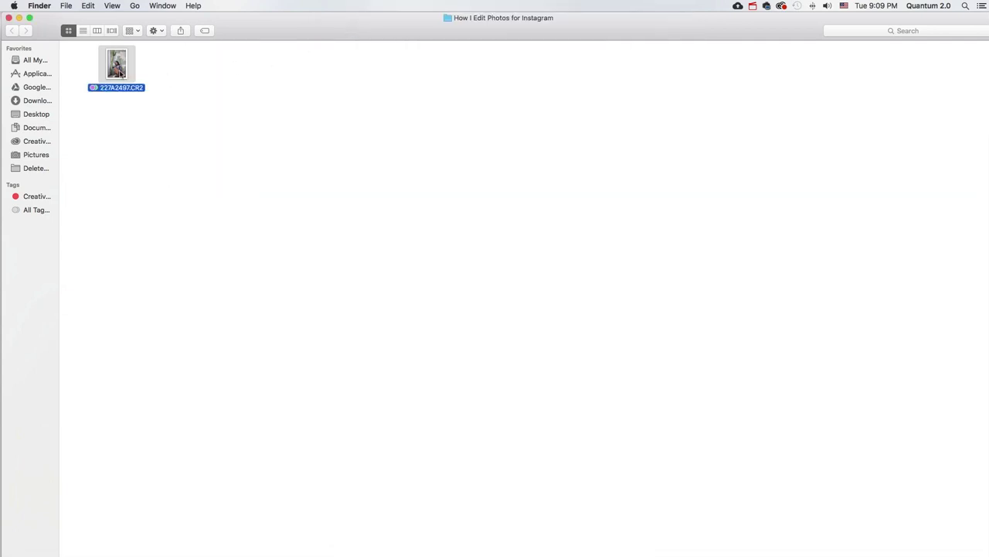
left_click_drag(121, 73, 417, 556)
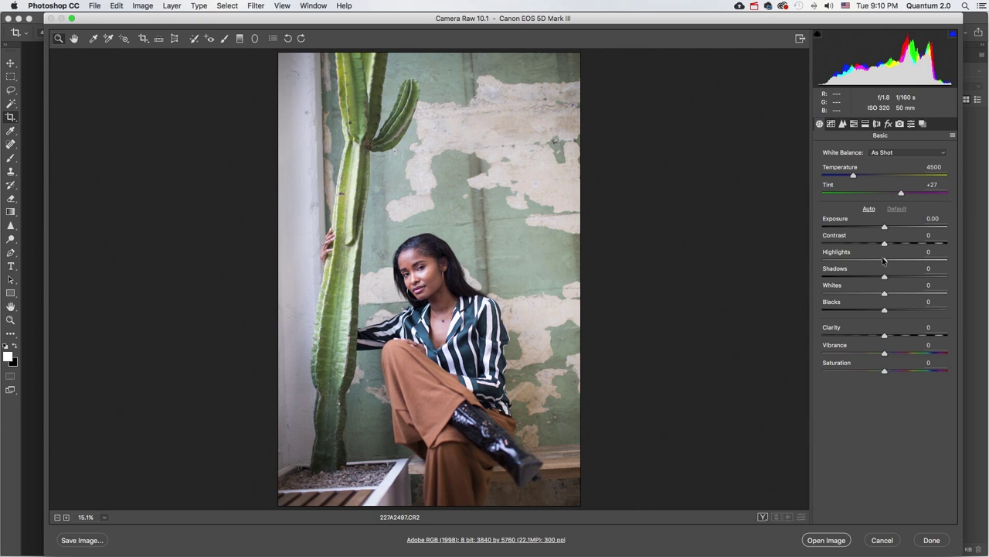
Step: Set Shadows to -23, Whites to +5, Blacks to -16, Clarity to +3 and sharpening Amount to 99 in Camera Raw, and open the image
left_click_drag(884, 276, 888, 338)
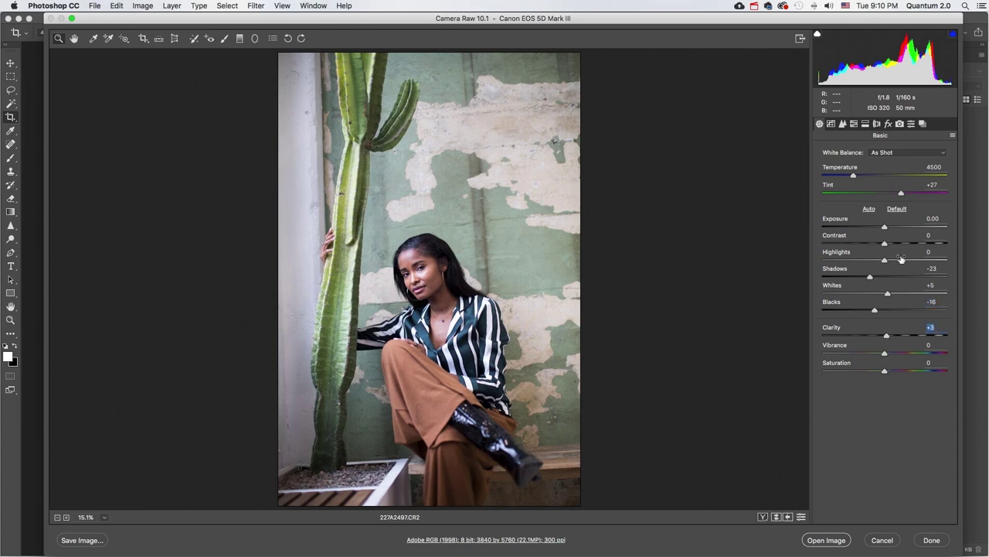
left_click(844, 124)
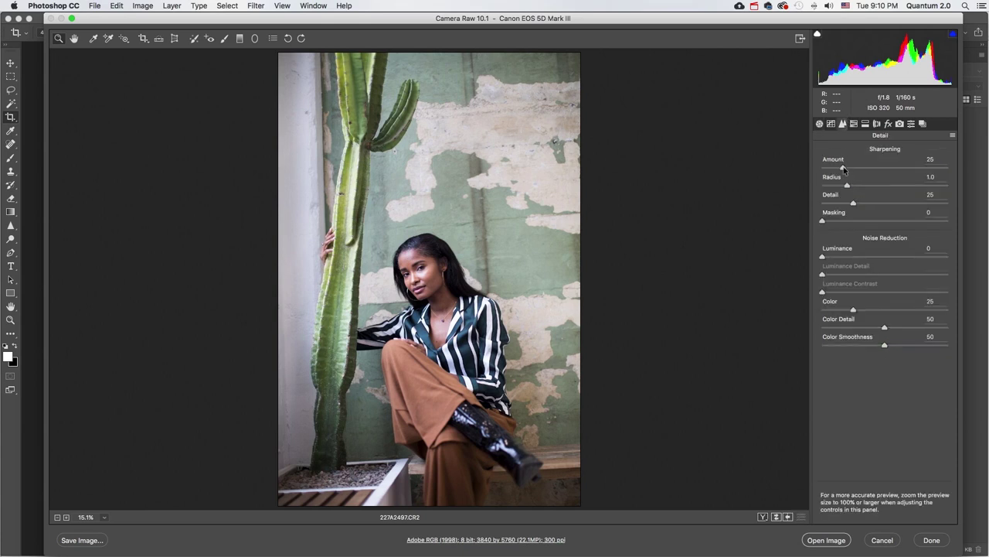
left_click_drag(843, 169, 903, 169)
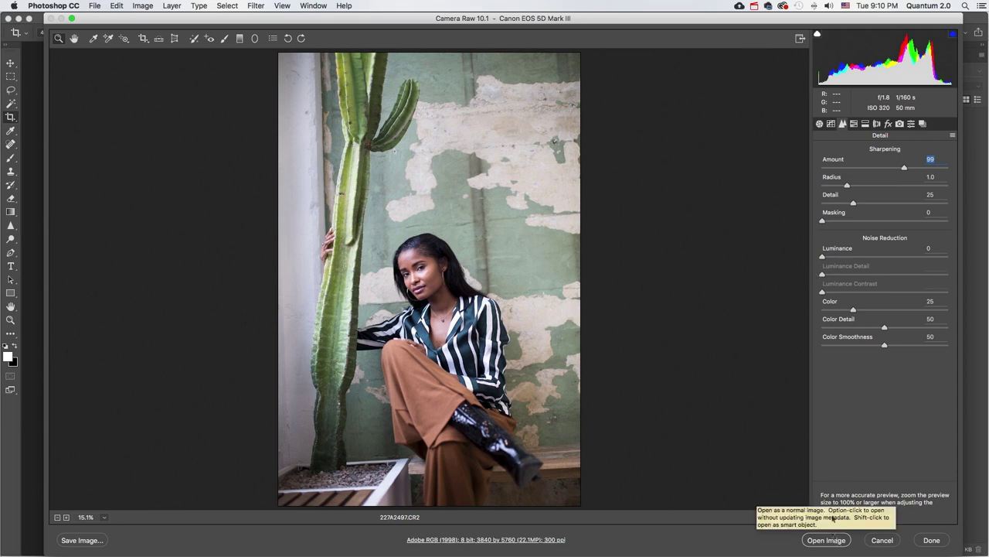
left_click(819, 123)
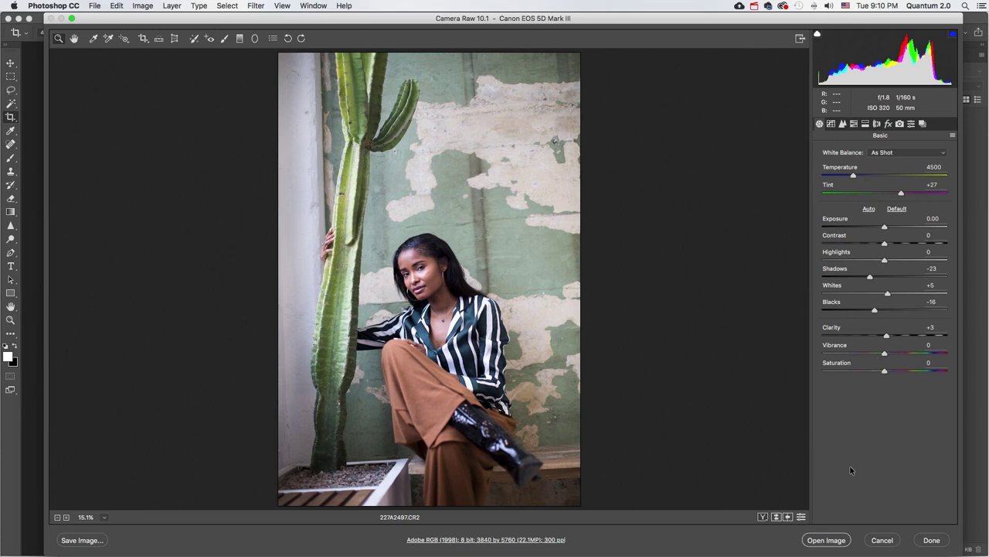
left_click(821, 540)
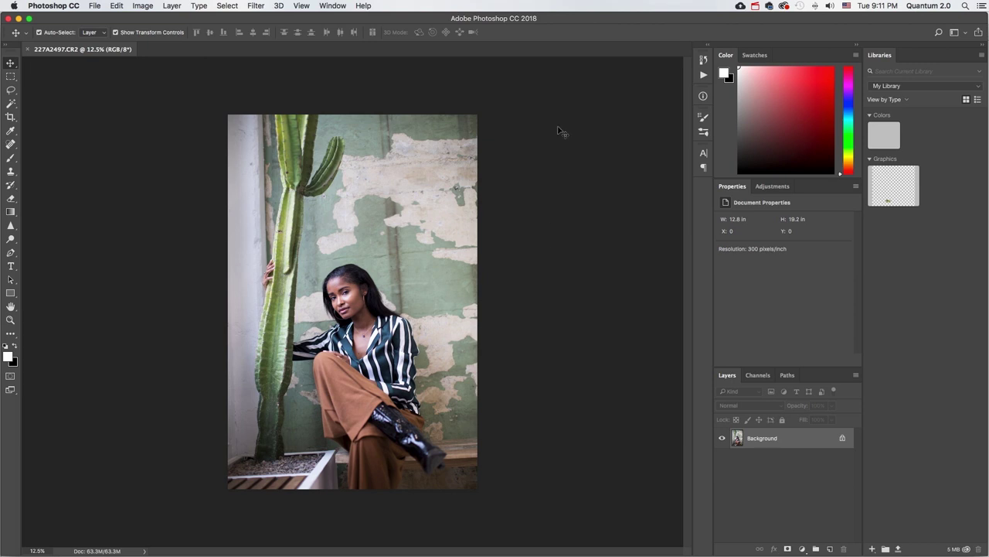
Step: Change the area around the canvas to a custom white, ffffff
right_click(551, 284)
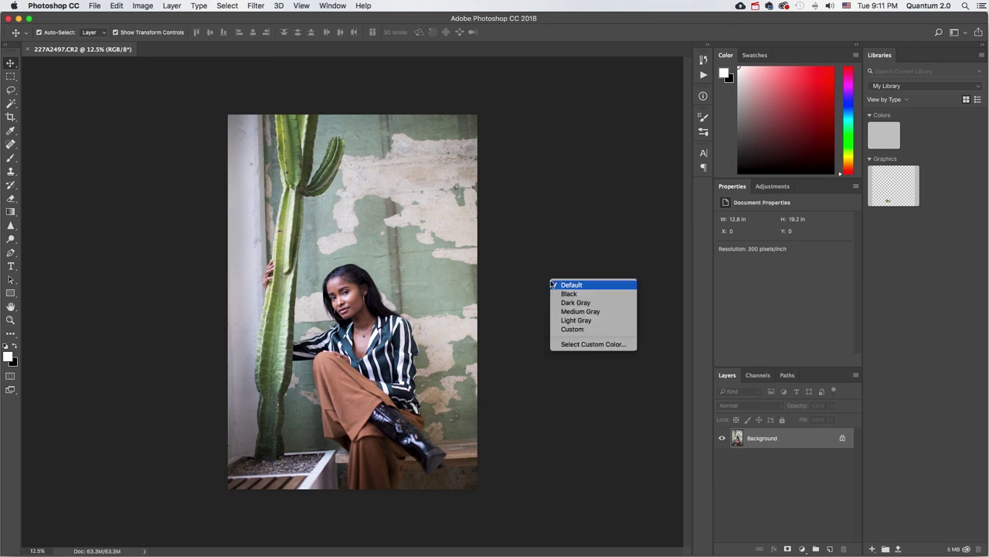
left_click(572, 345)
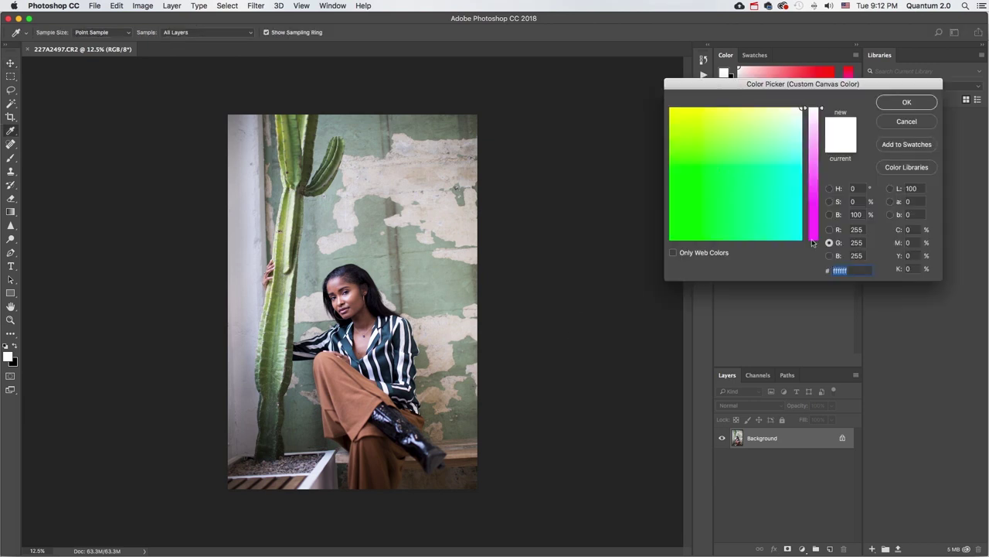
type("f")
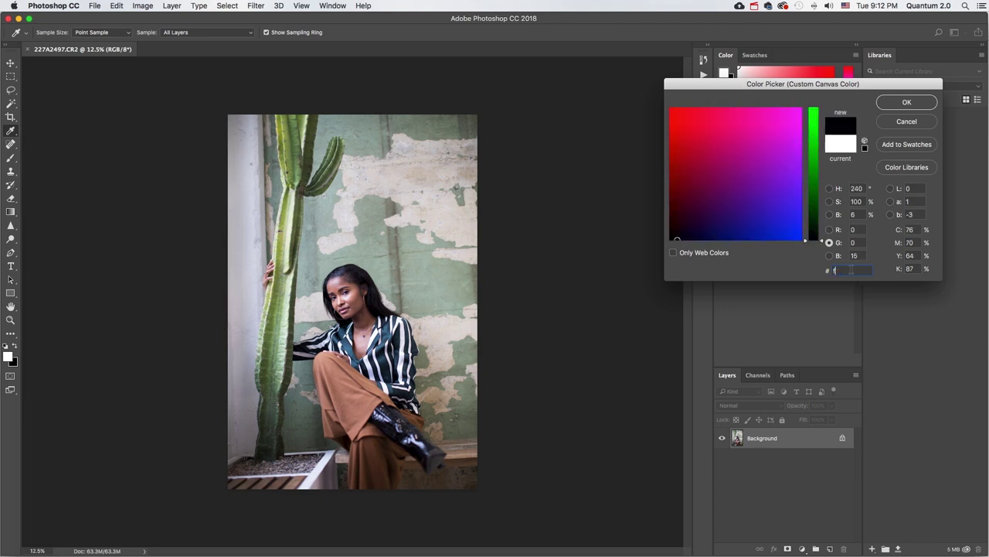
type("fffff")
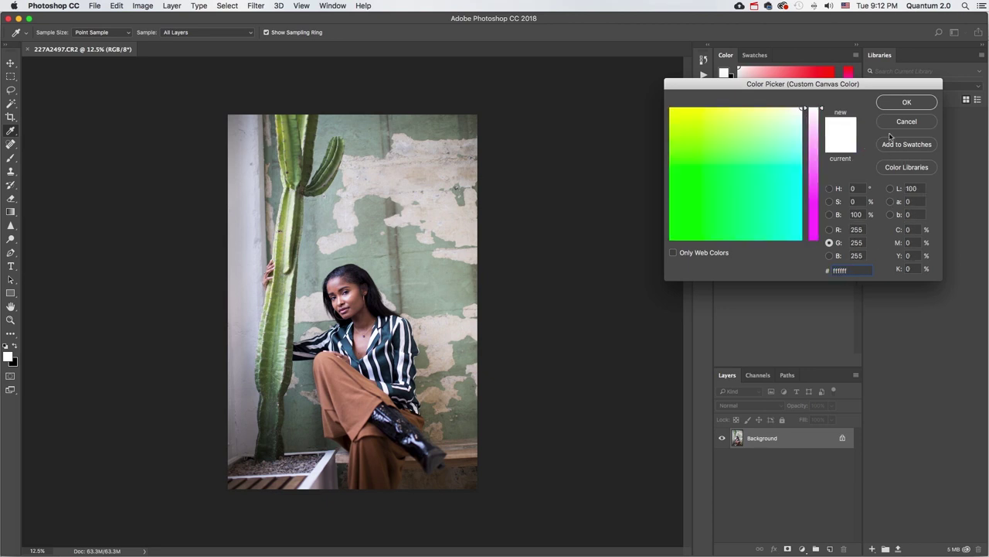
left_click(906, 102)
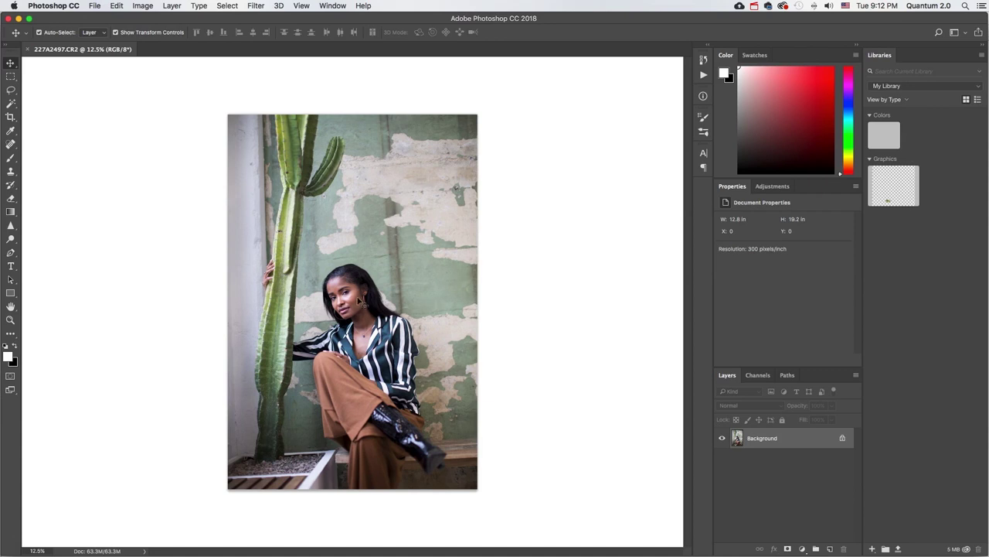
Step: Duplicate the Background layer onto a new layer
scroll(349, 279, "up", 2)
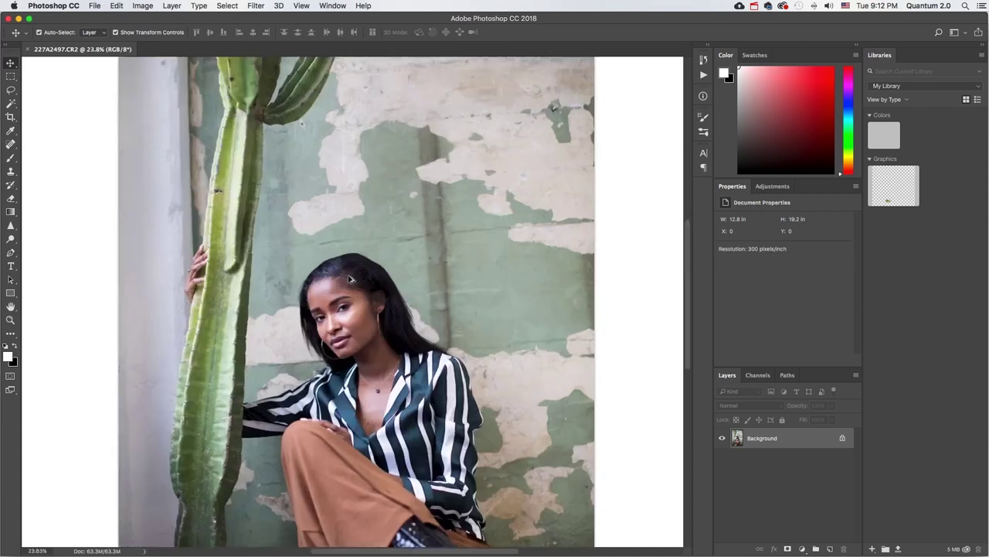
scroll(349, 279, "up", 2)
scroll(358, 303, "up", 1)
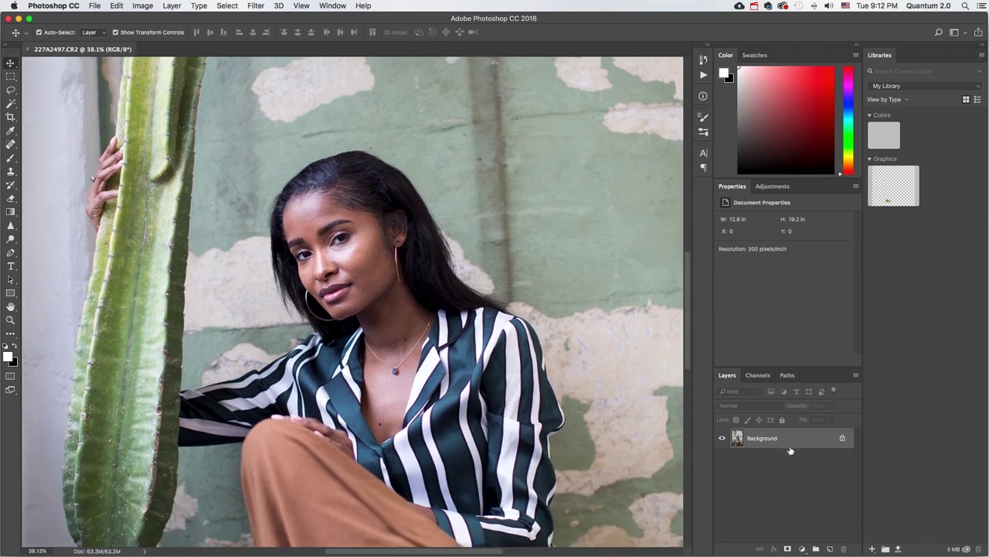
left_click_drag(792, 447, 792, 446)
key("super+j")
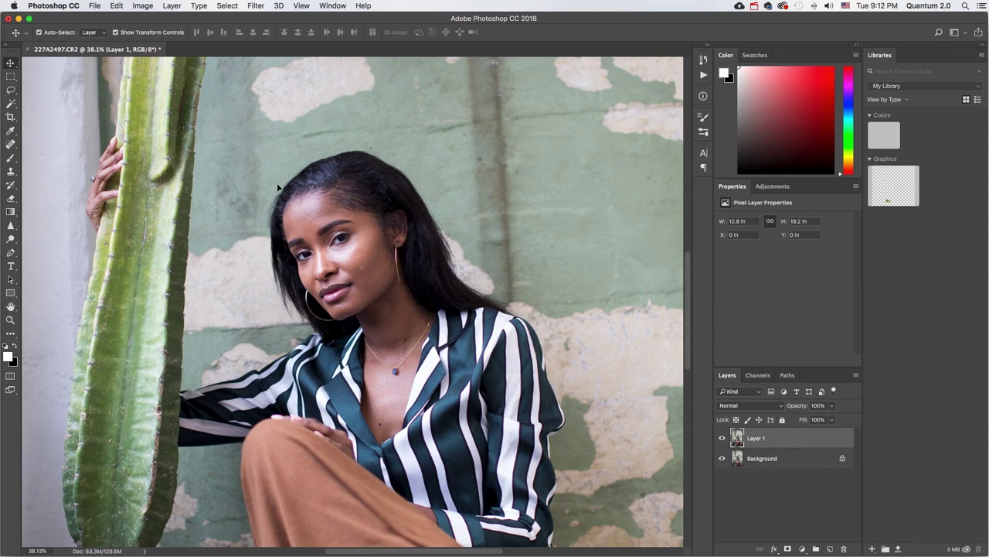
Step: Choose the Spot Healing Brush for retouching the face and set its size to 19 px
scroll(380, 291, "up", 3)
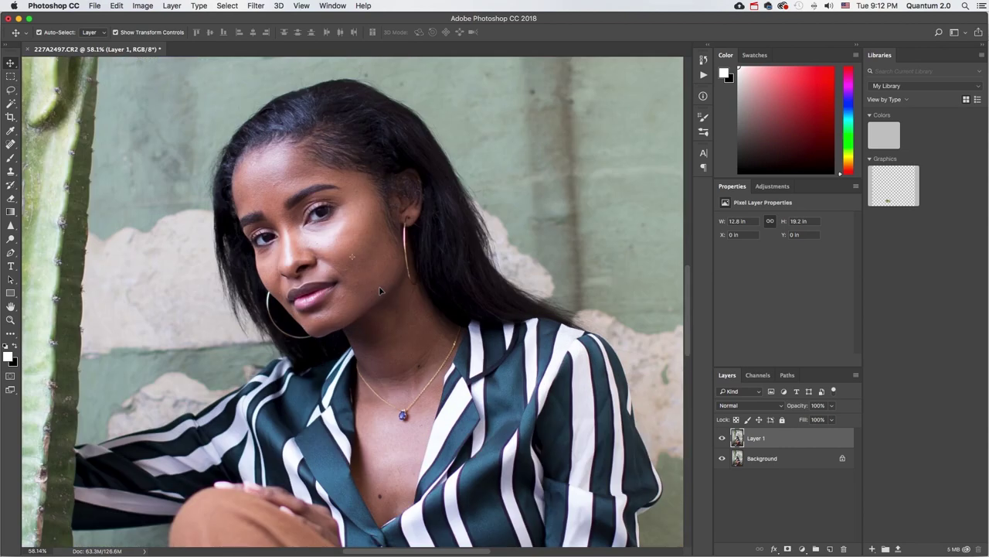
scroll(379, 291, "down", 10)
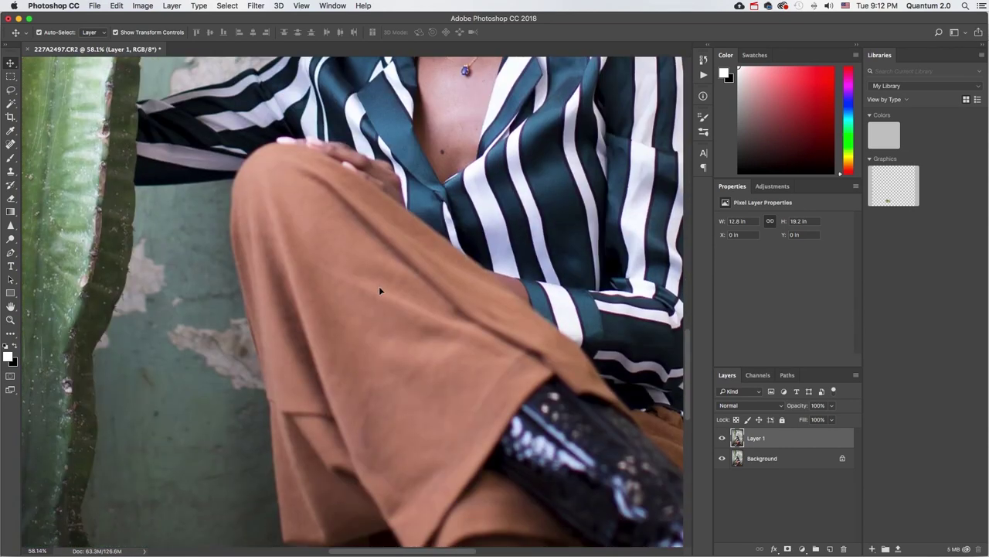
scroll(379, 291, "up", 8)
scroll(378, 291, "up", 2)
scroll(364, 243, "up", 2)
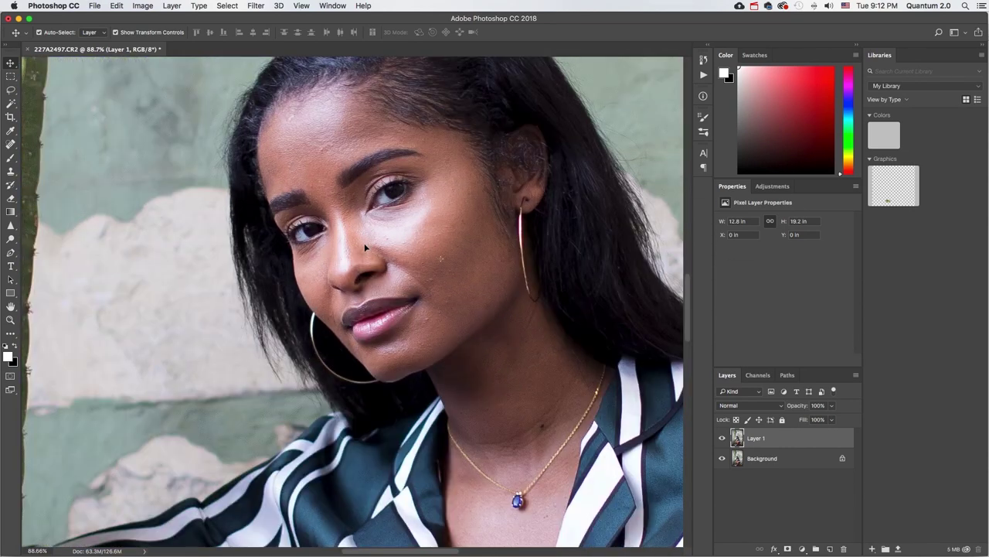
scroll(364, 245, "up", 3)
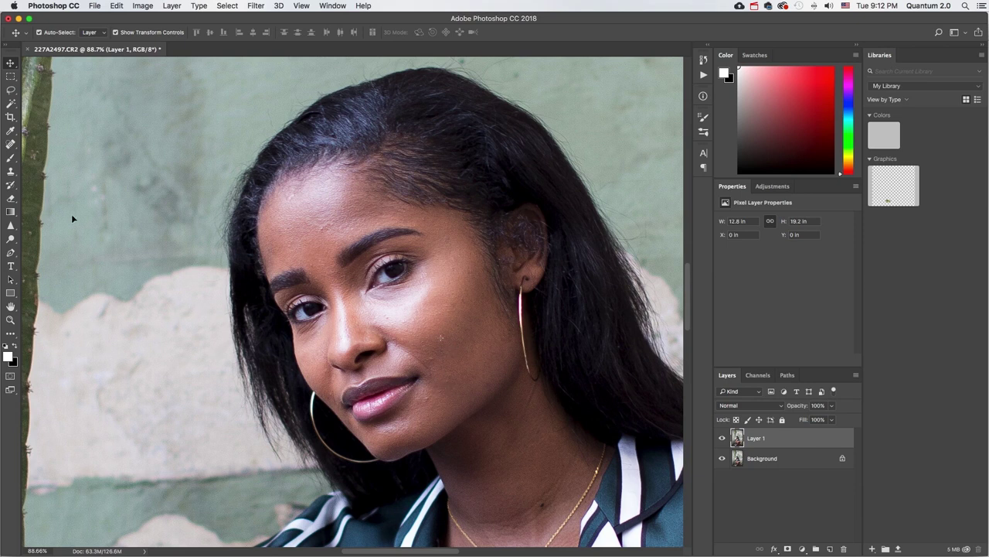
left_click(11, 145)
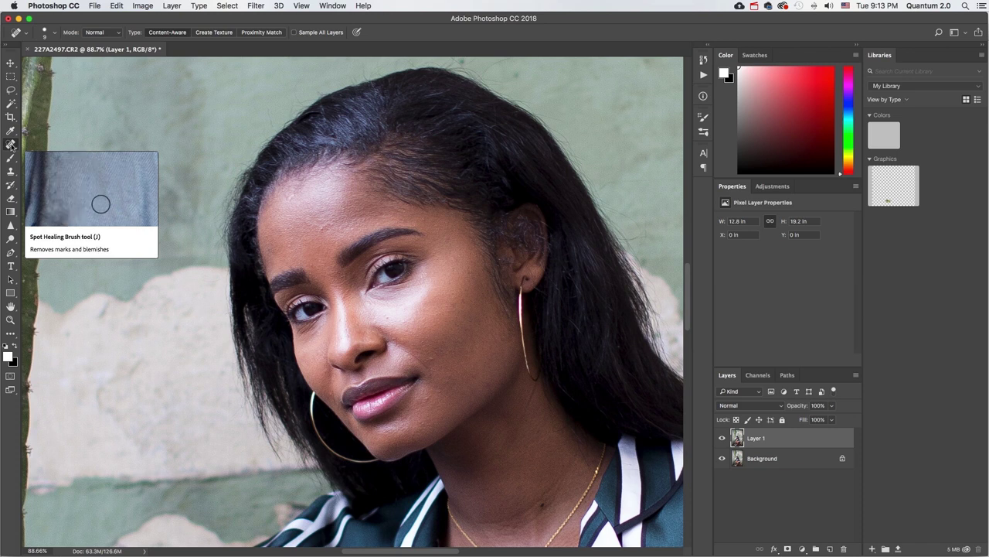
left_click(11, 145)
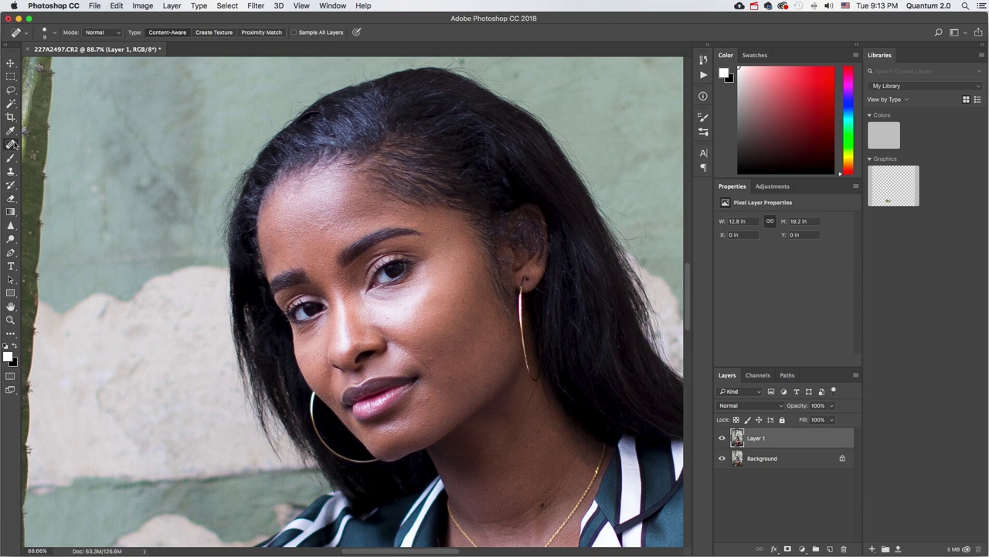
left_click(55, 34)
left_click_drag(26, 62, 27, 61)
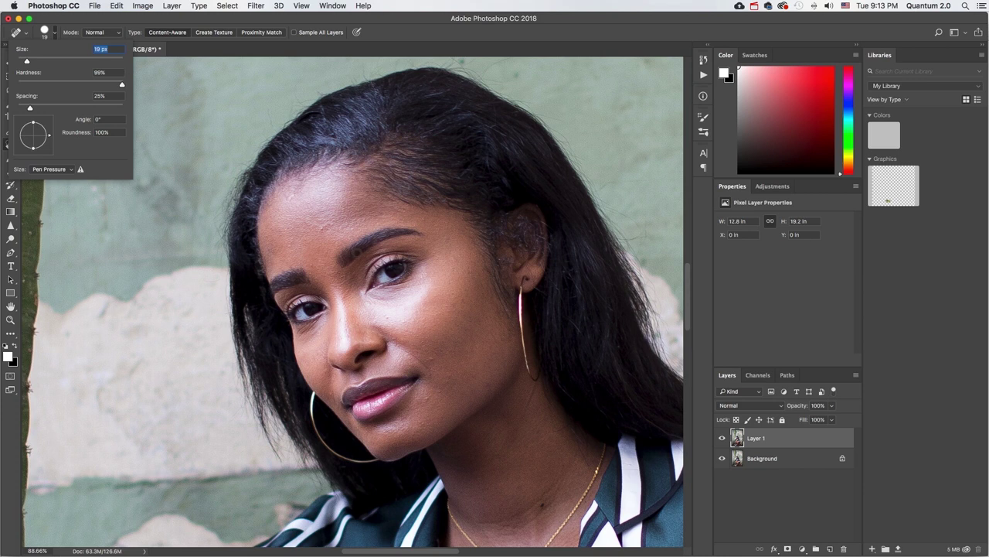
Step: Heal the blemishes on the woman's cheek, across her forehead and around her eyebrows with the Spot Healing Brush
left_click(432, 361)
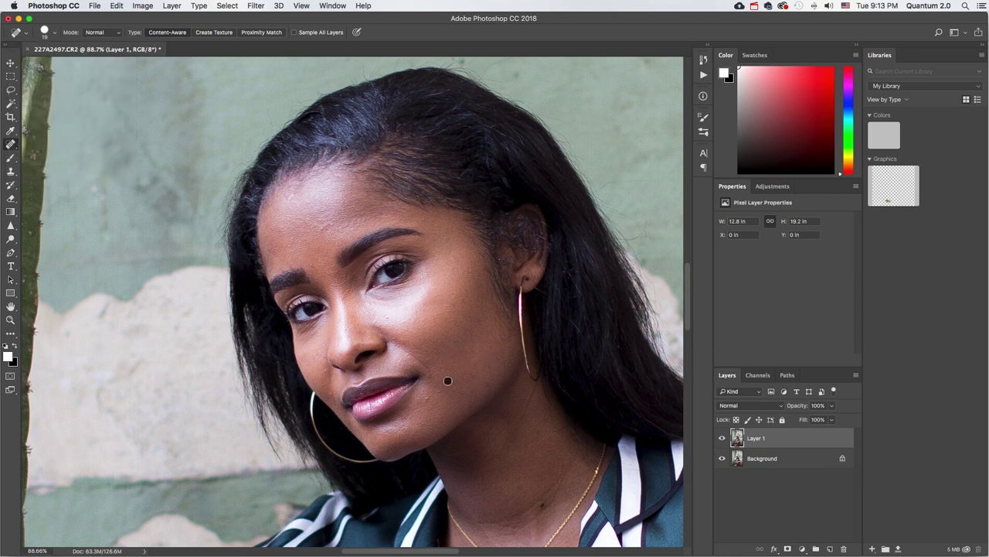
scroll(447, 387, "up", 4)
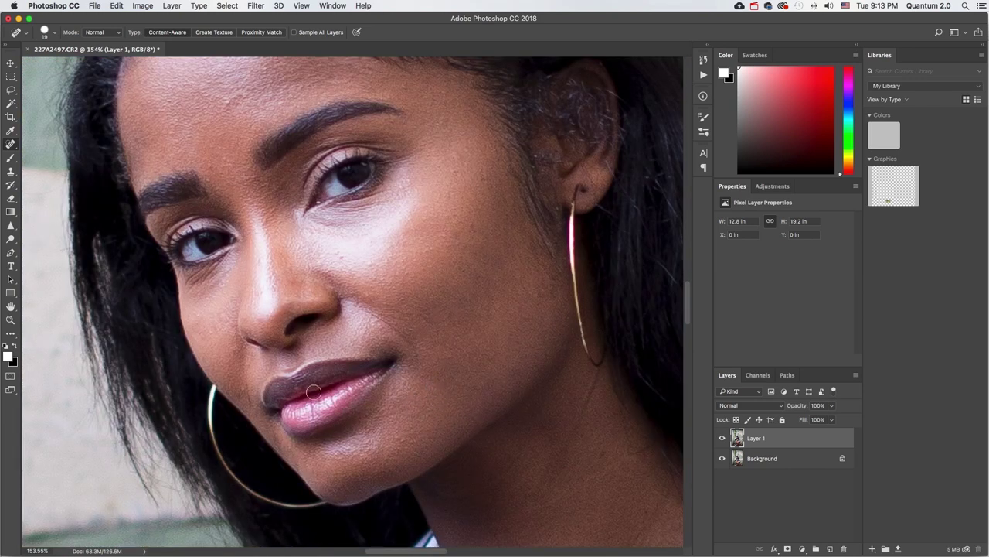
scroll(241, 290, "up", 2)
scroll(235, 255, "up", 1)
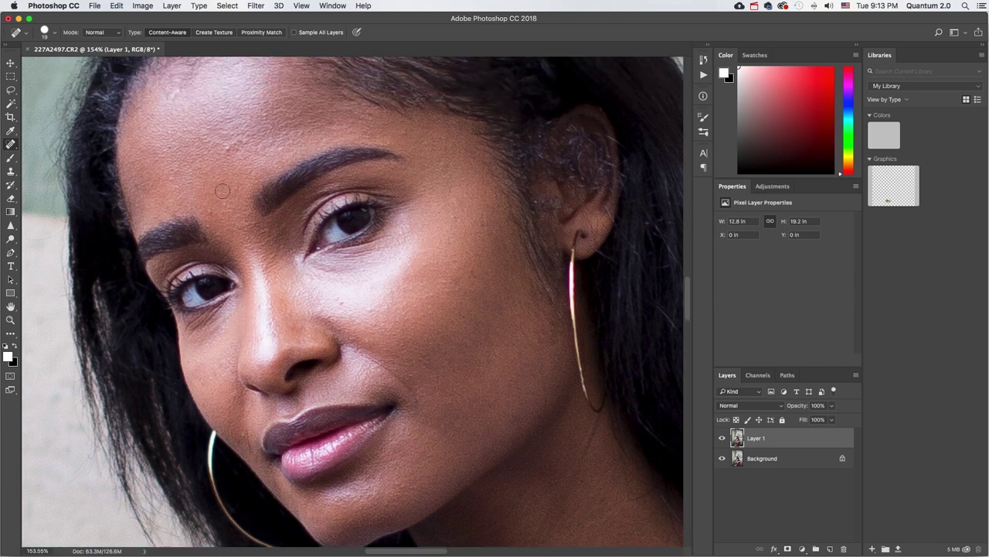
left_click(227, 150)
left_click(246, 142)
left_click(170, 150)
left_click_drag(173, 96, 178, 94)
left_click(221, 220)
scroll(230, 154, "up", 3)
left_click(269, 188)
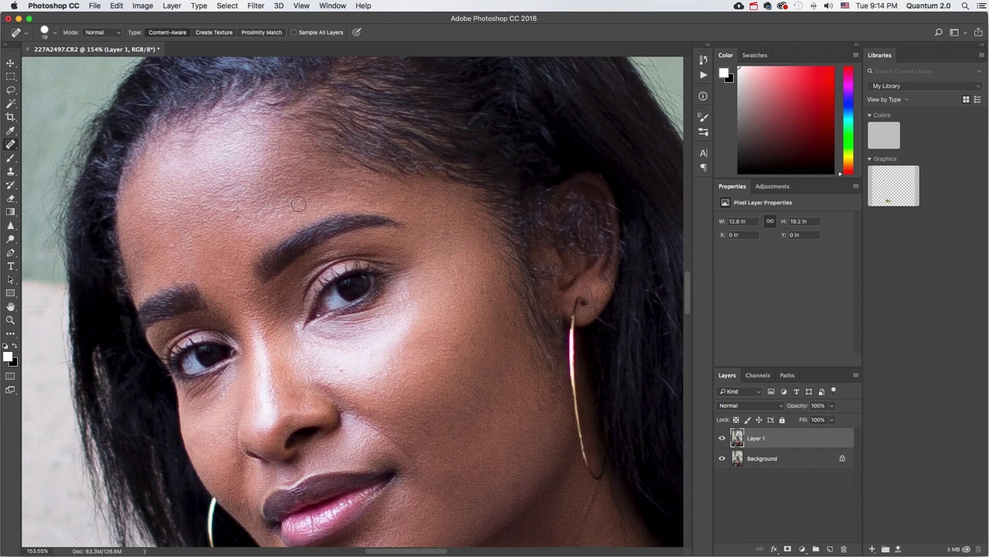
left_click(284, 214)
left_click(407, 202)
Step: Heal the small spots on the cheek, under the eye, on the nose, beside the mouth and near the temple
scroll(475, 272, "down", 4)
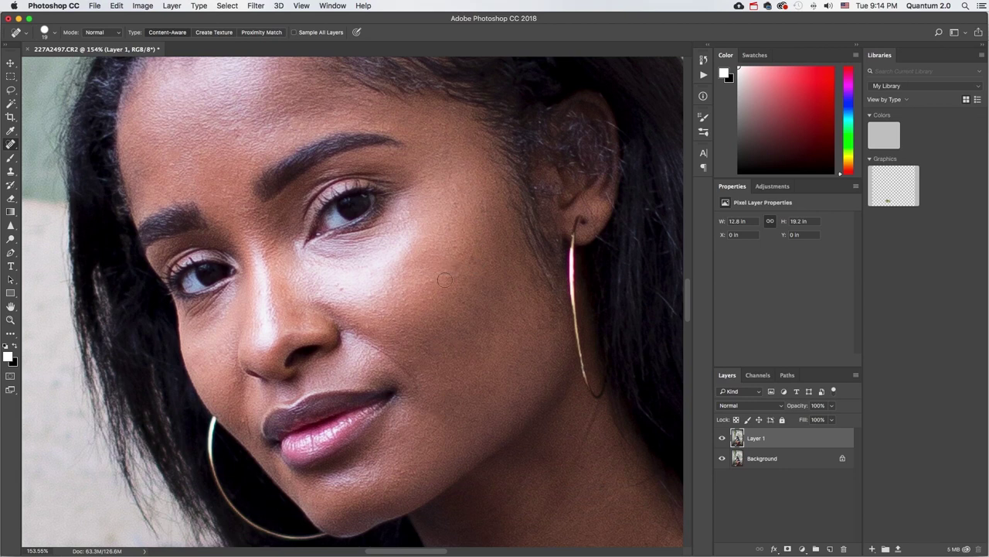
left_click(425, 299)
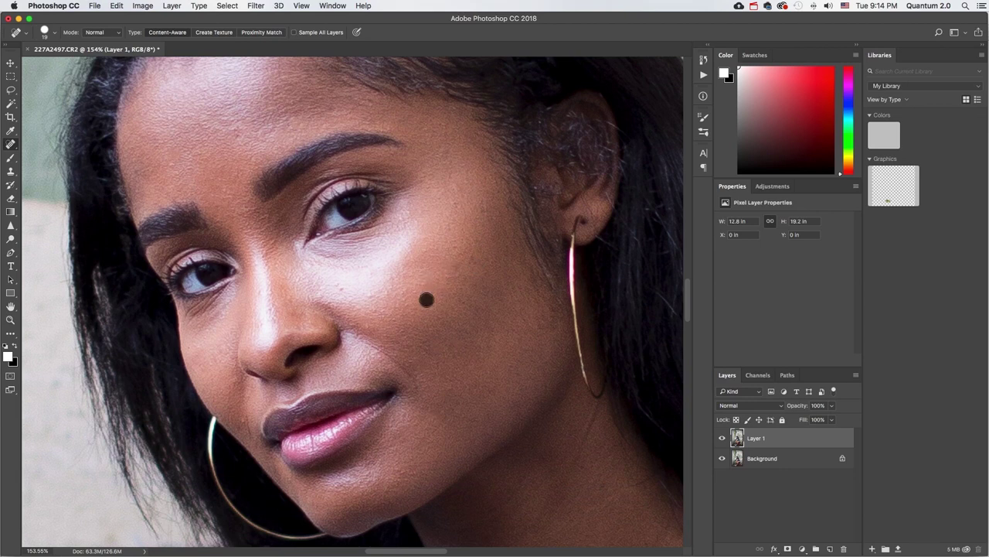
left_click(341, 287)
left_click(257, 291)
left_click(251, 429)
left_click(368, 328)
left_click(405, 307)
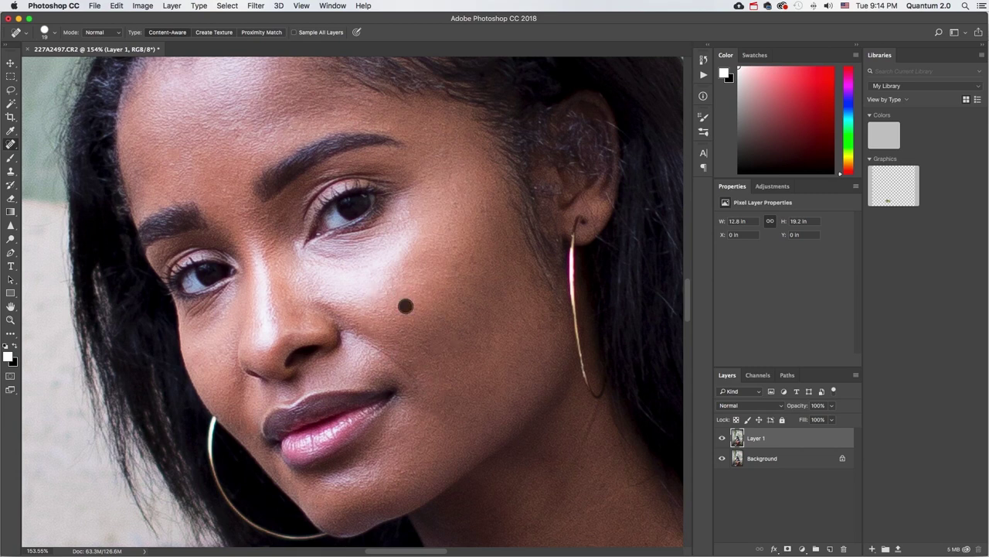
left_click(454, 204)
Step: Heal a small spot on the woman's neck and another on her chest below the necklace with the Spot Healing Brush
scroll(550, 170, "up", 5)
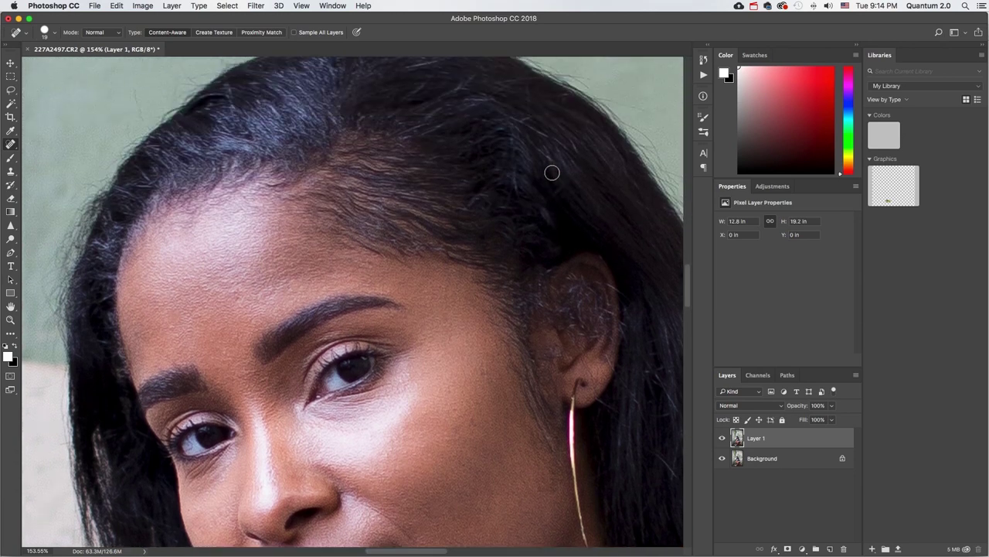
scroll(551, 172, "down", 15)
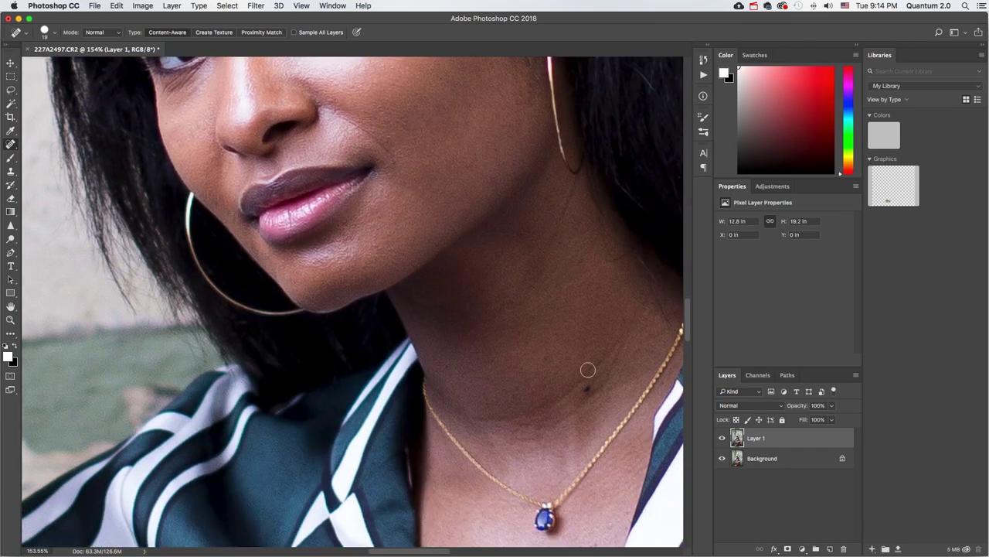
left_click(559, 245)
scroll(596, 360, "down", 12)
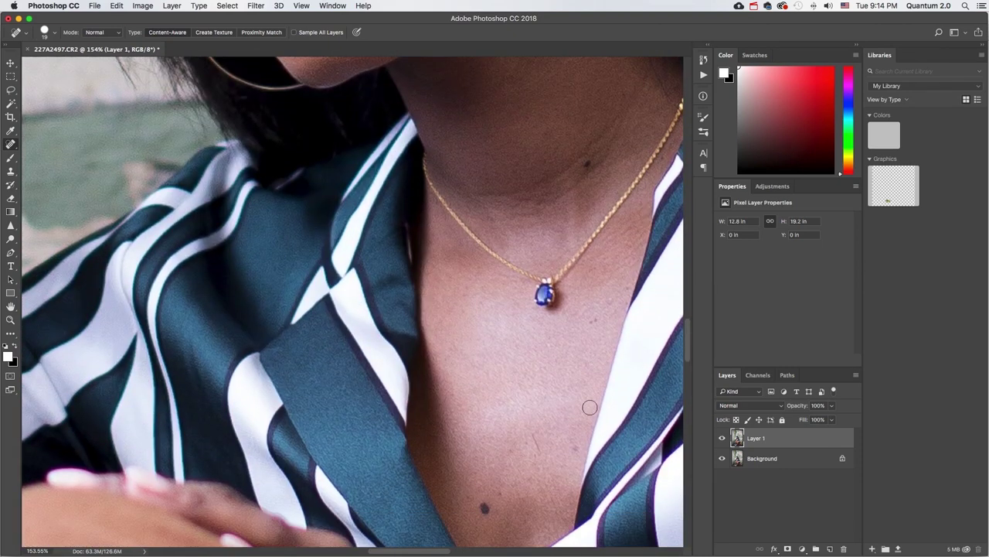
left_click(532, 439)
Step: Add a new empty layer above Layer 1 for brushing highlights and set its blend mode to Soft Light
scroll(559, 348, "up", 20)
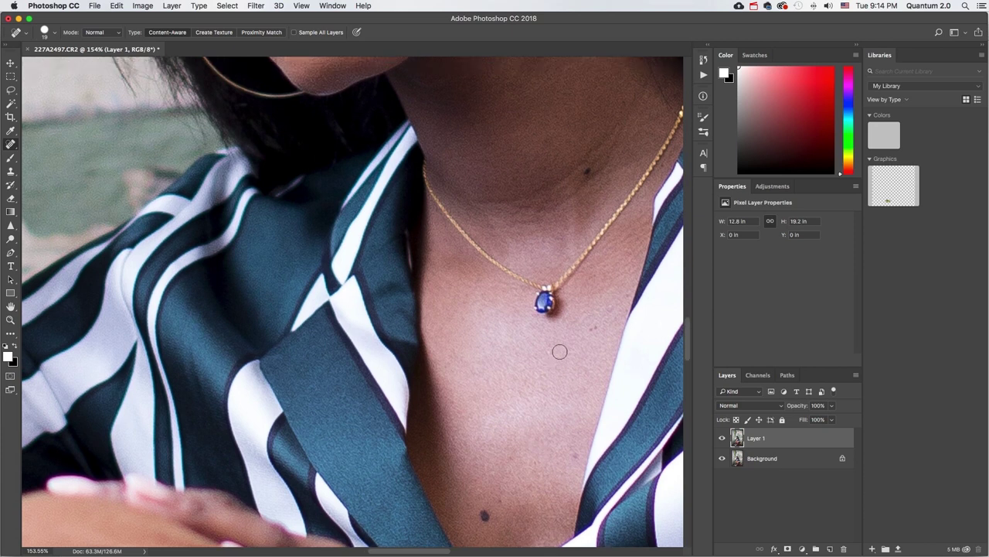
scroll(483, 255, "up", 4)
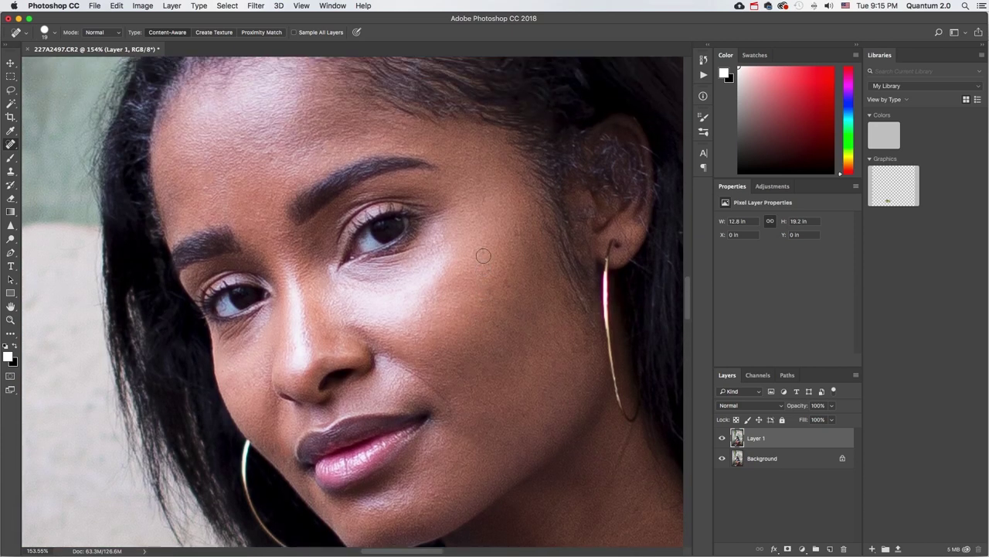
scroll(483, 255, "down", 5)
scroll(484, 256, "up", 2)
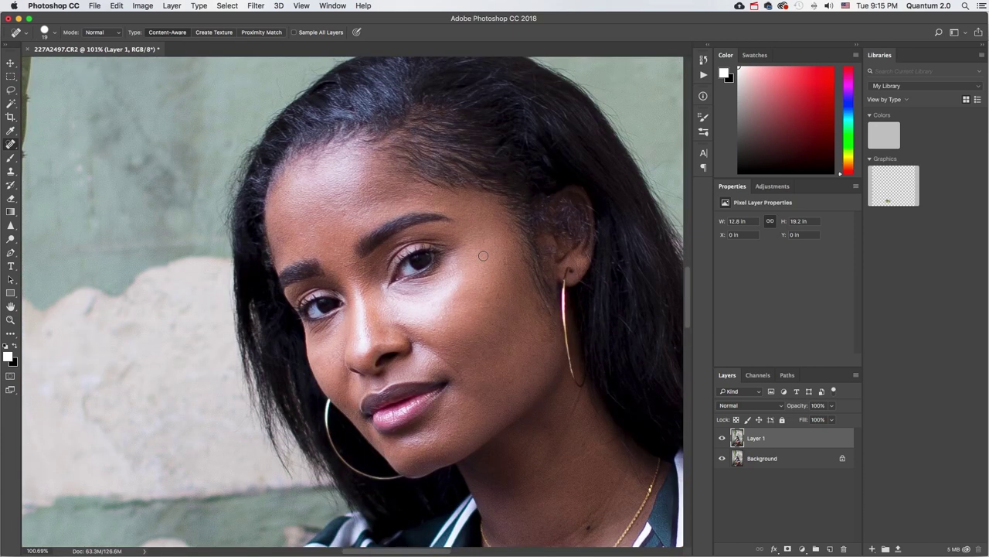
scroll(483, 255, "down", 1)
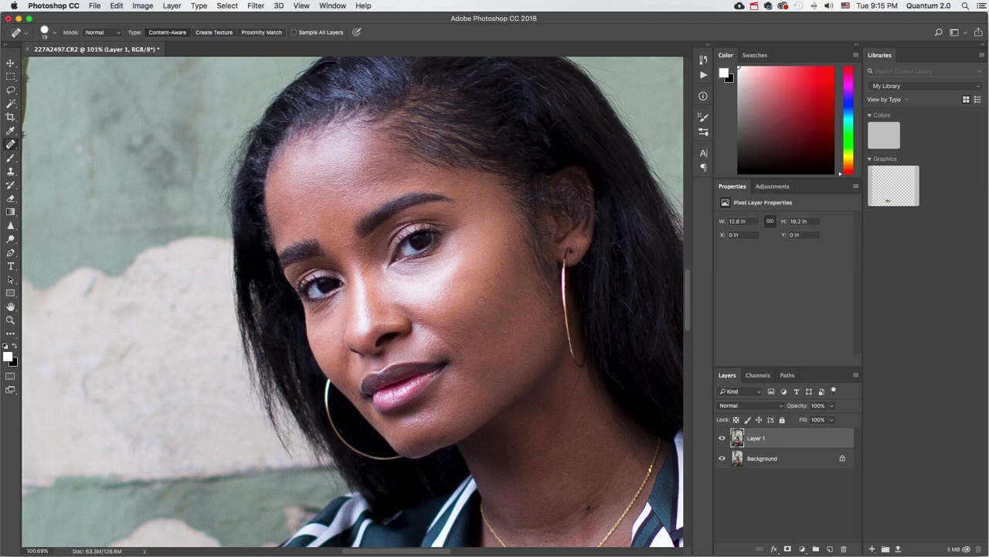
scroll(480, 300, "down", 3)
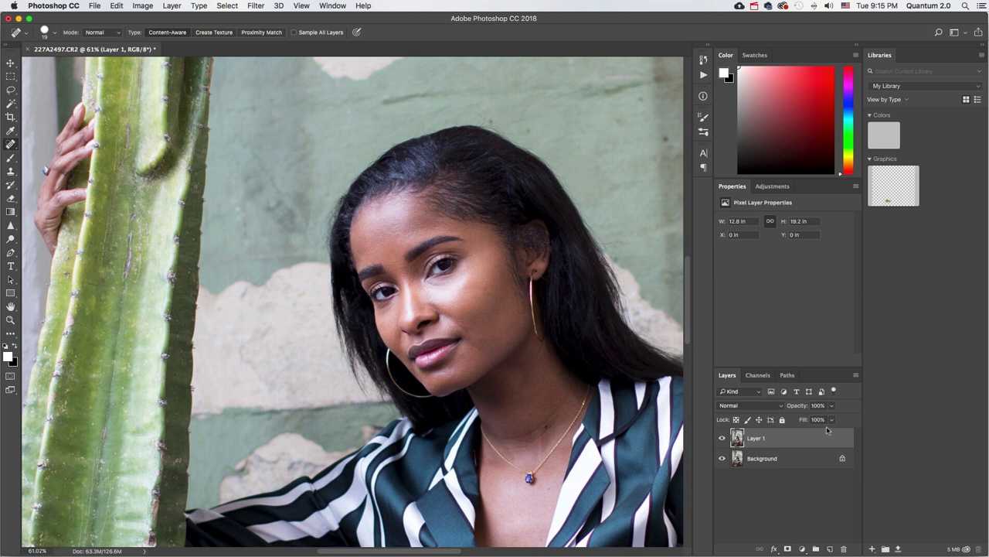
left_click(831, 549)
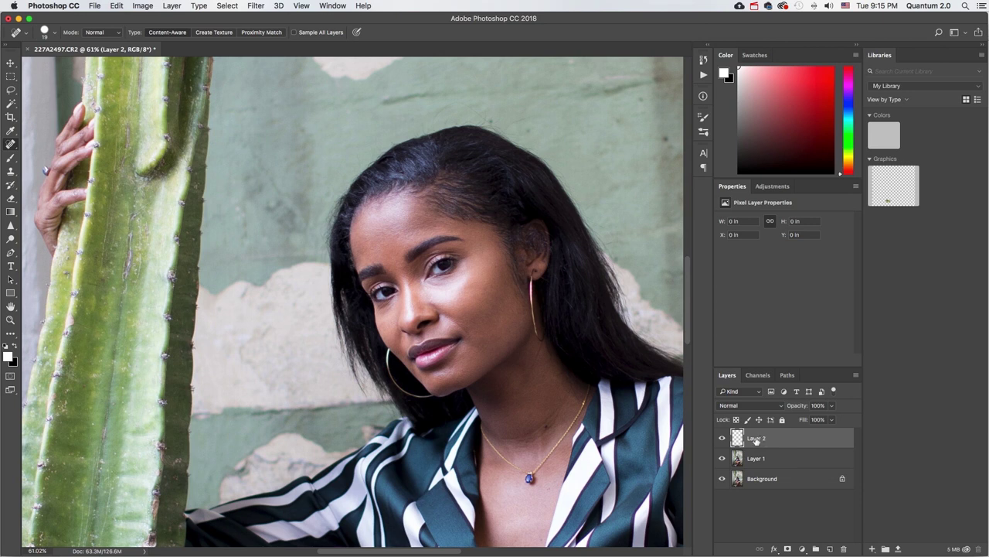
left_click(11, 157)
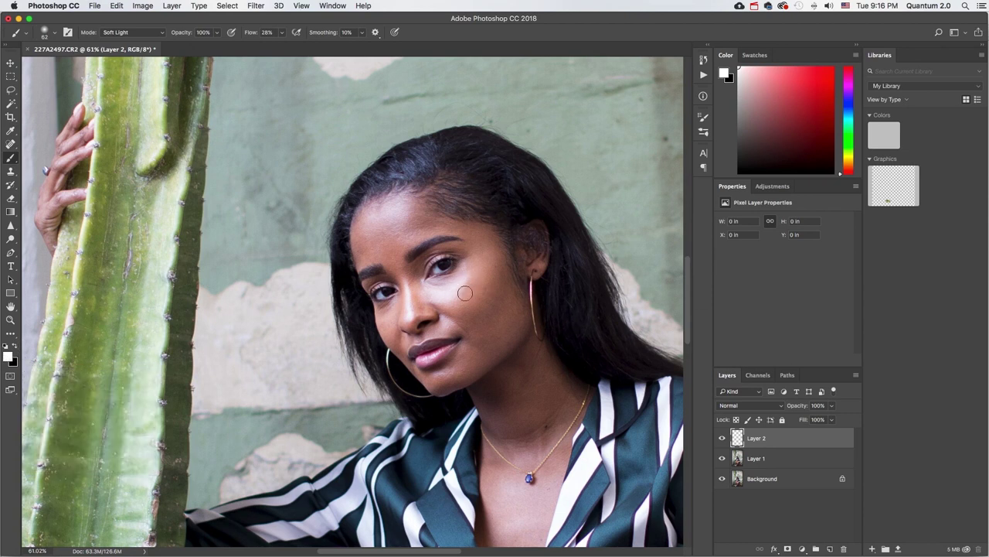
left_click_drag(472, 289, 438, 280)
left_click(781, 405)
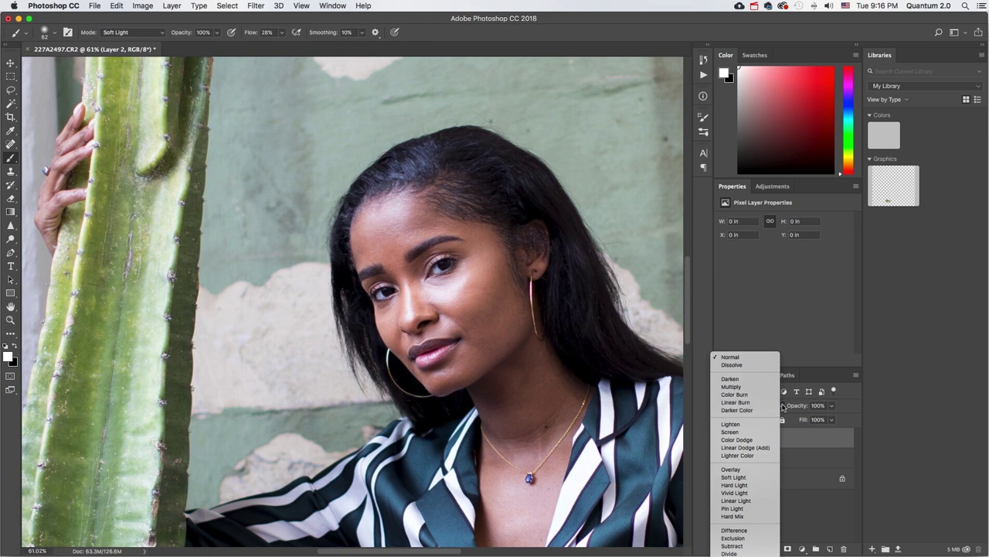
left_click(762, 477)
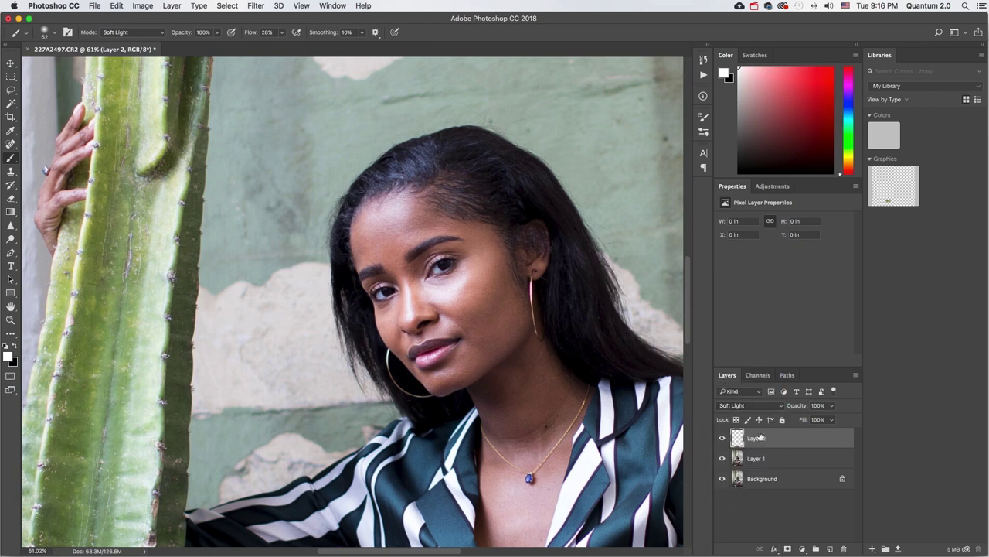
Step: Paint a white highlight with the 62 px soft brush along the woman's cheekbone under the eye
scroll(474, 283, "up", 5)
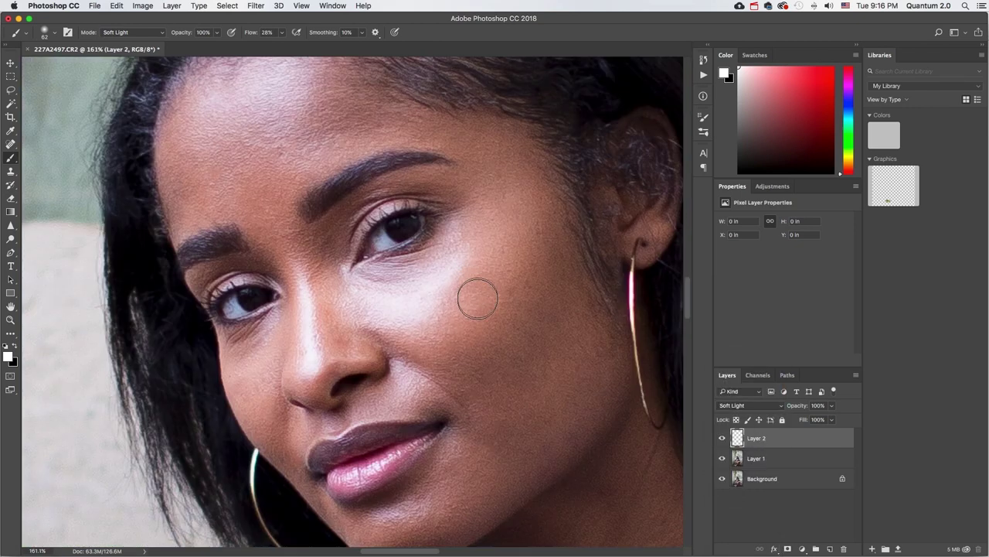
scroll(474, 287, "down", 3)
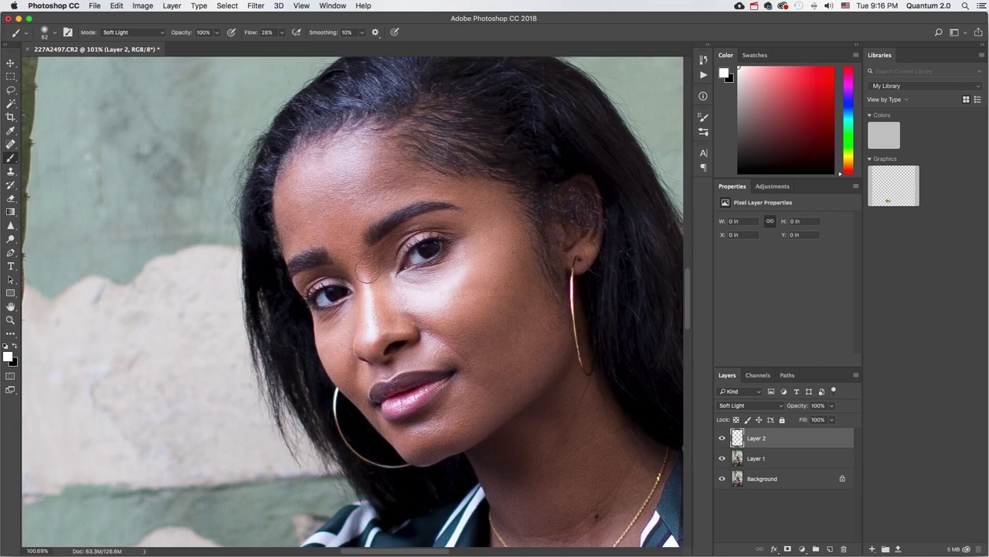
mouse_move(470, 269)
left_mouse_down()
mouse_move(433, 292)
mouse_move(476, 282)
mouse_move(483, 263)
mouse_move(457, 289)
mouse_move(498, 256)
mouse_move(390, 317)
left_mouse_up()
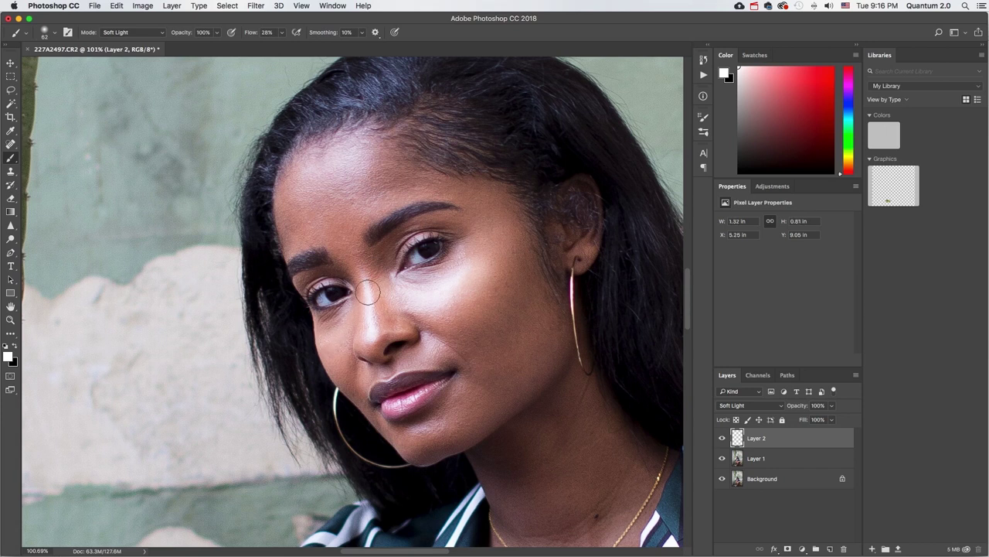
Step: Reduce the brush size to 44 px and paint white highlights on the nose bridge, forehead and chin
left_click(55, 32)
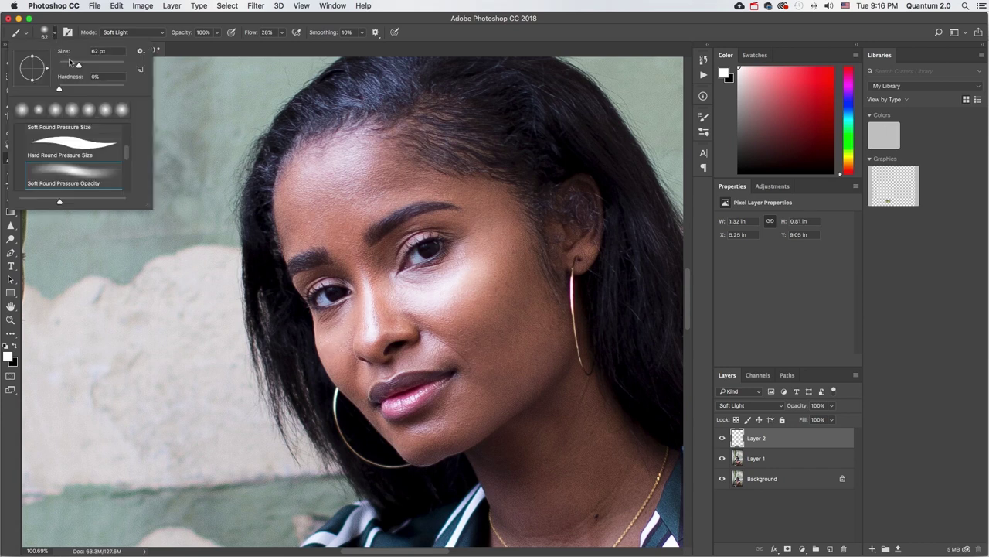
left_click_drag(78, 64, 75, 64)
left_click(365, 288)
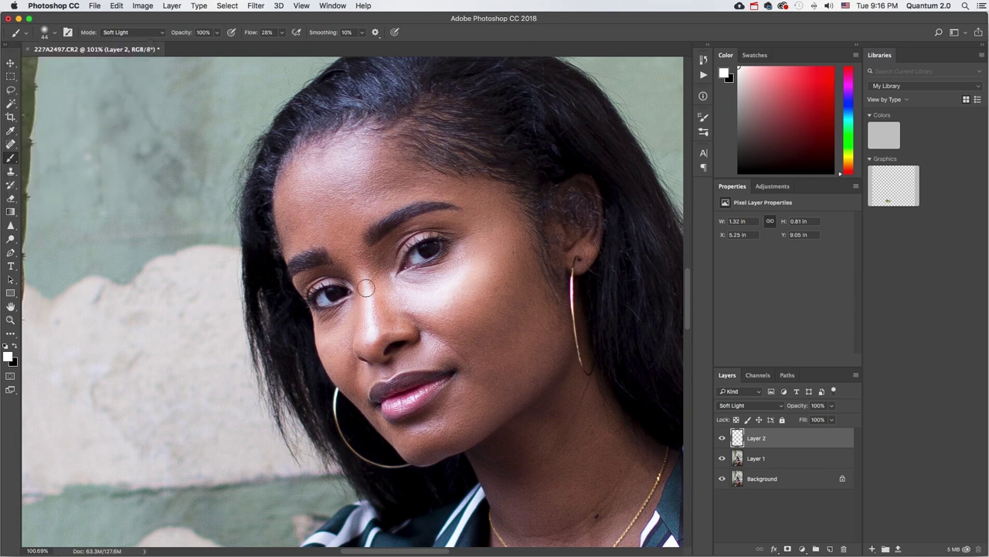
left_click_drag(348, 162, 352, 202)
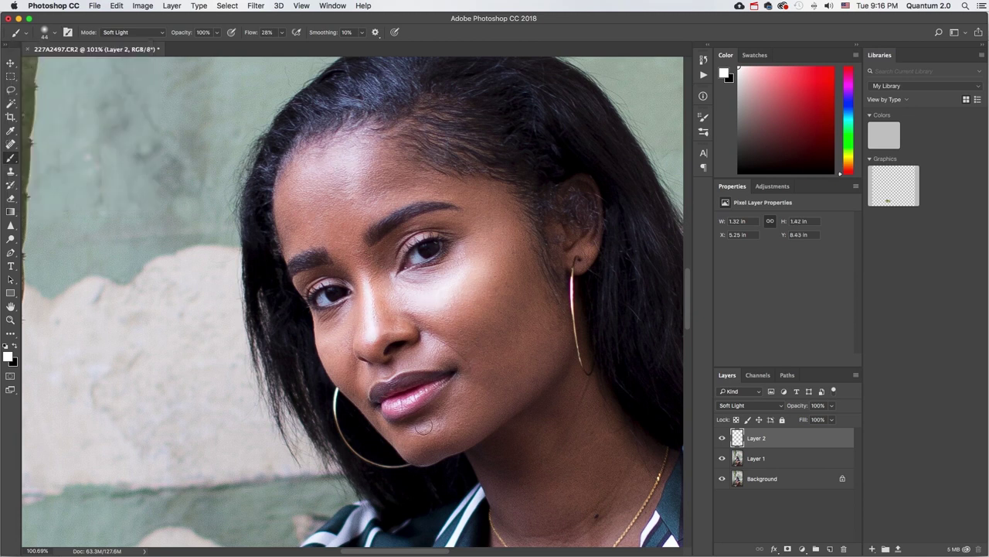
left_click_drag(424, 426, 439, 421)
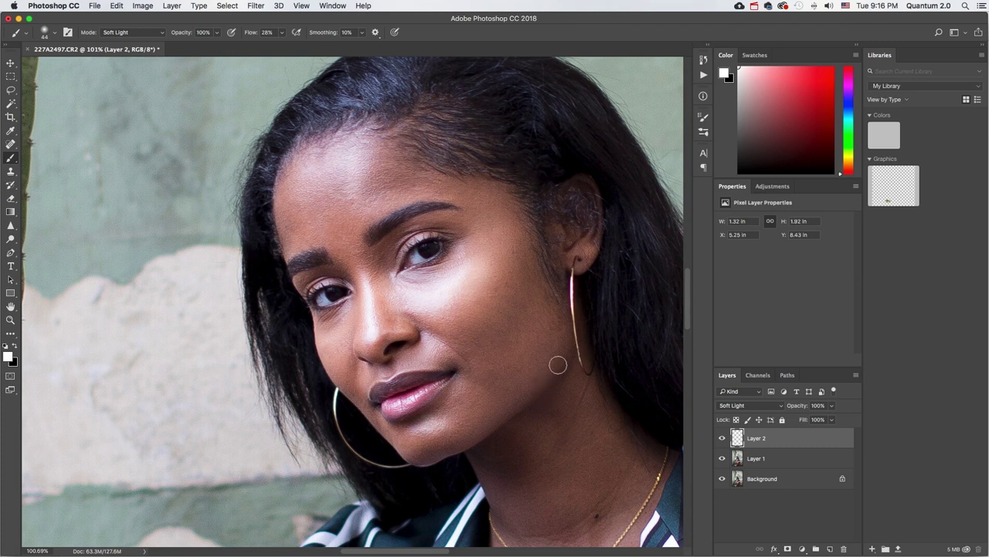
Step: Try duplicating the highlight layer and undo the duplication
scroll(557, 363, "down", 5)
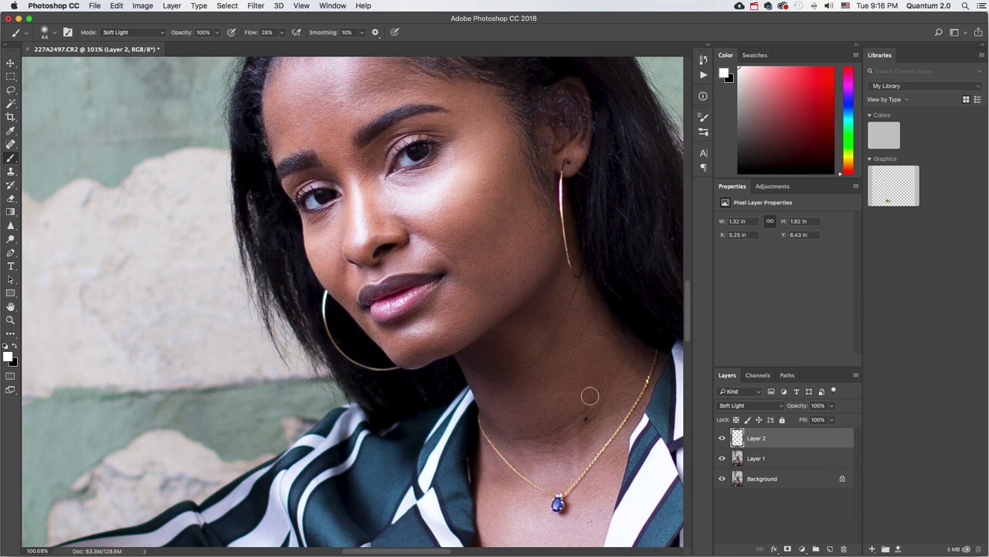
scroll(377, 266, "down", 3)
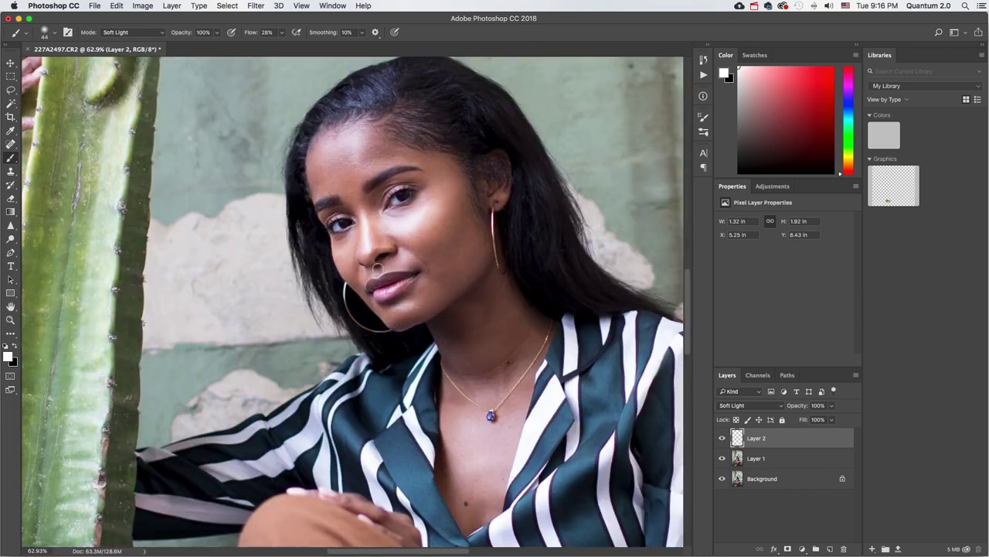
scroll(416, 246, "up", 3)
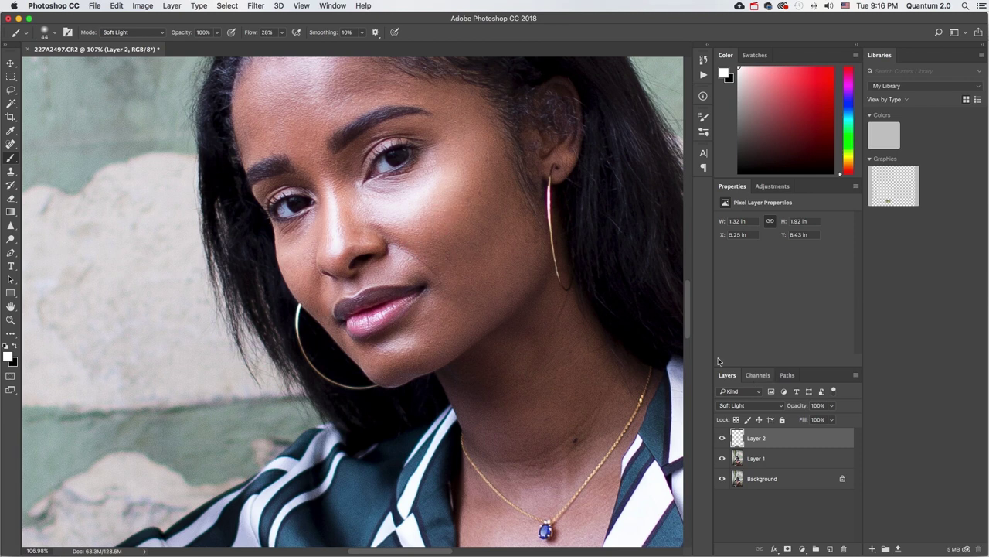
scroll(211, 264, "down", 5)
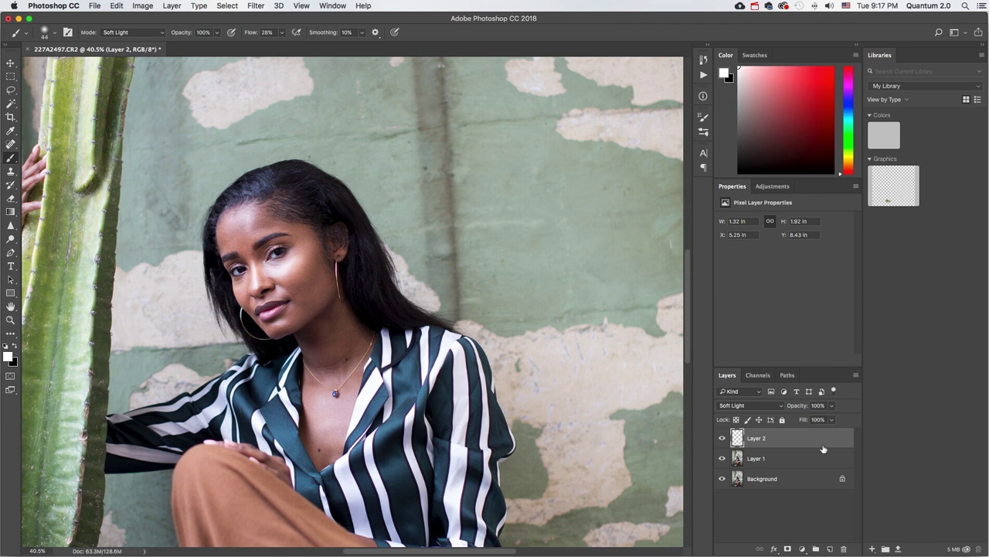
key("super+j")
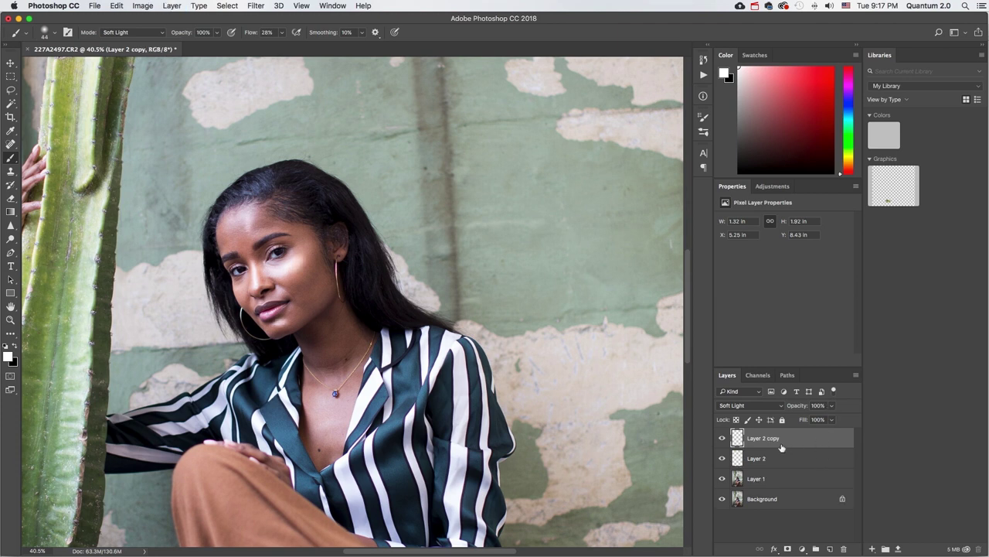
key("super+z")
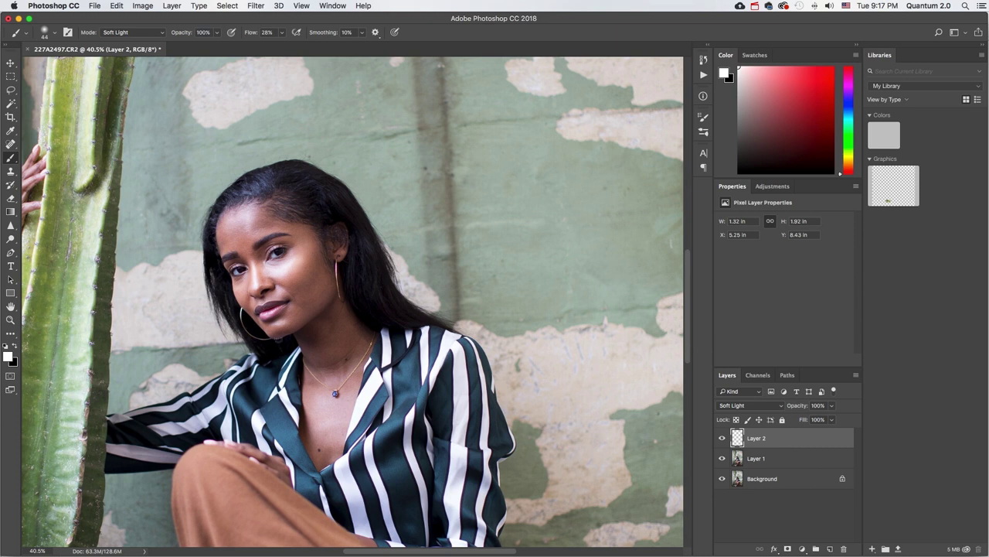
Step: Compare the portrait with and without the painted highlights by repeatedly hiding and showing Layer 2
scroll(281, 294, "left", 5)
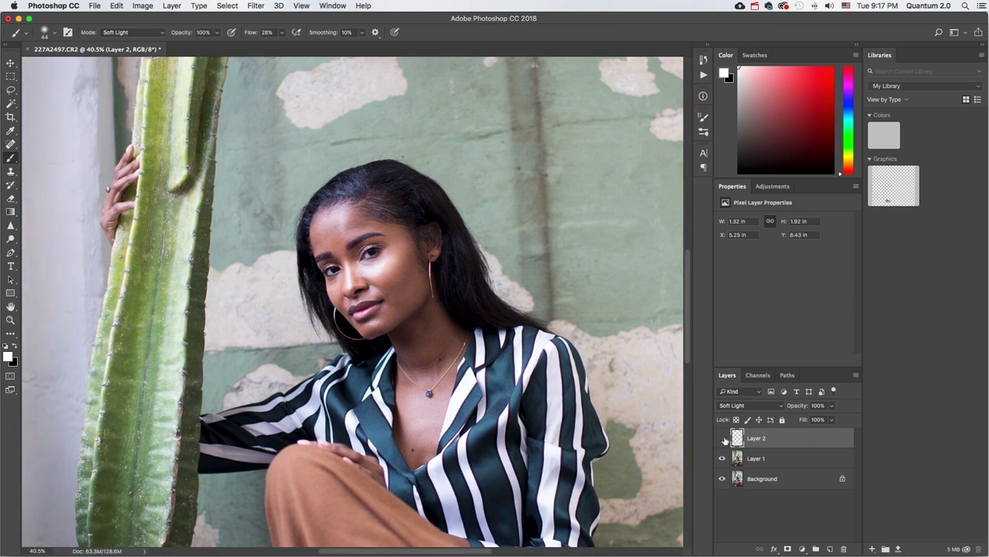
left_click(723, 438)
left_click(724, 438)
left_click(723, 438)
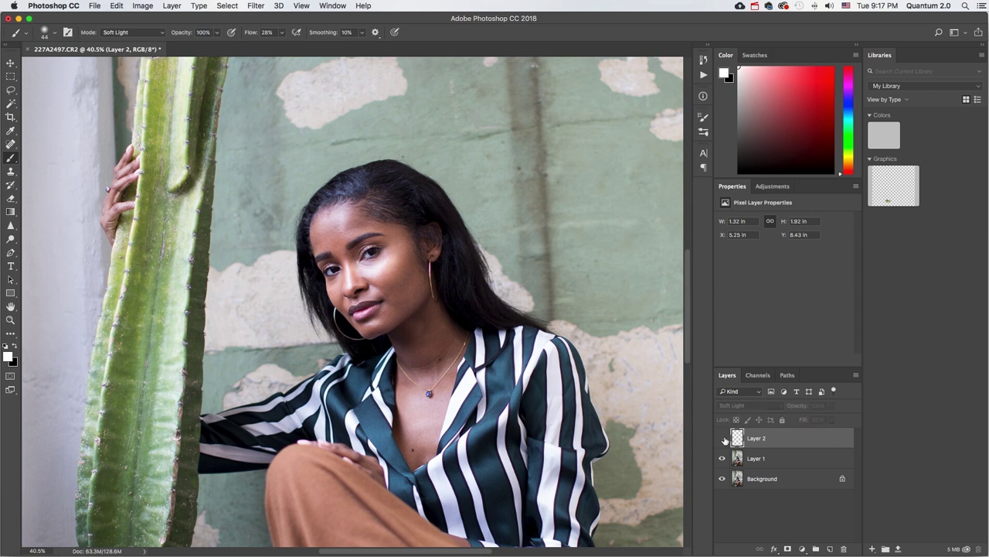
left_click(724, 438)
left_click(723, 438)
left_click(723, 438)
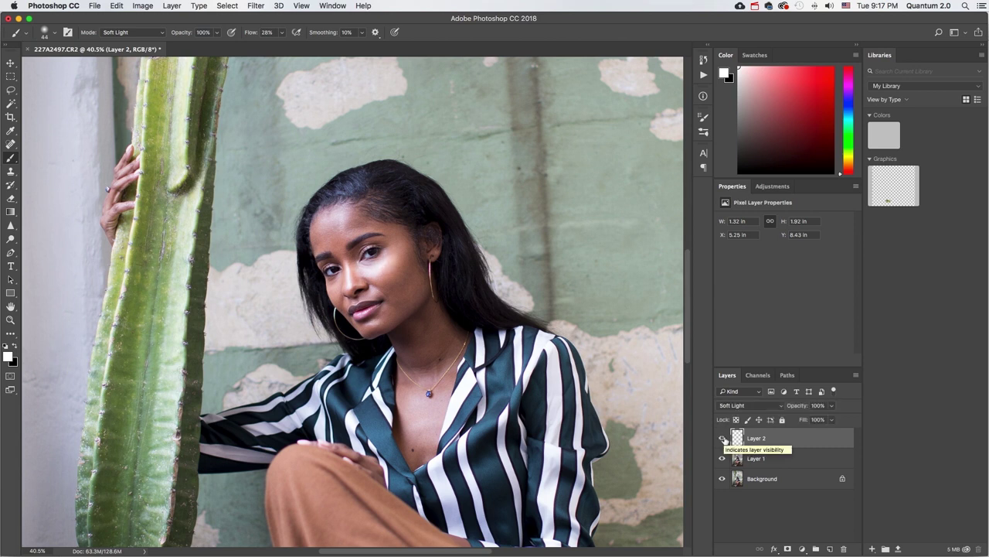
left_click(723, 438)
left_click(723, 438)
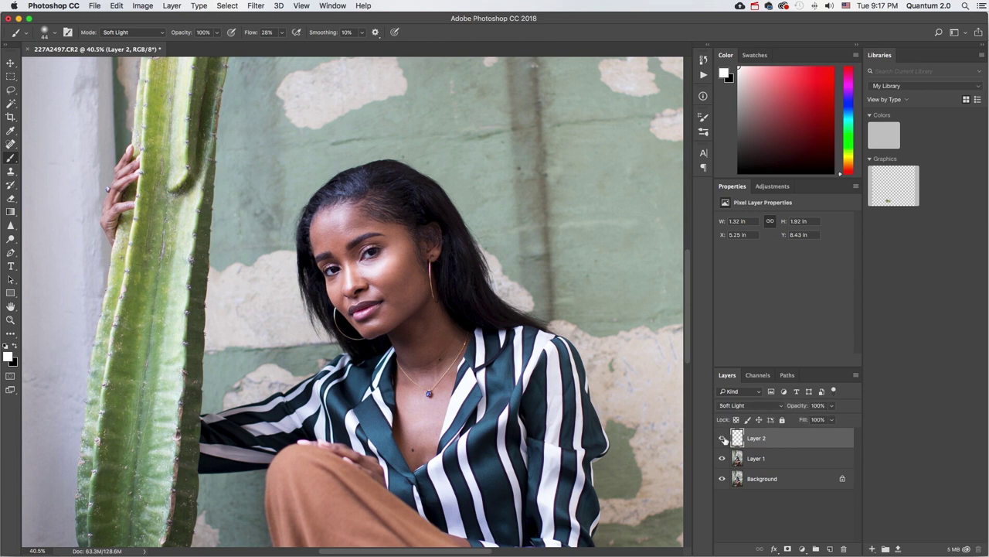
left_click(723, 438)
left_click(723, 438)
Step: Add a new empty layer for the shadows in Soft Light blend mode, with black as the foreground color
left_click(830, 548)
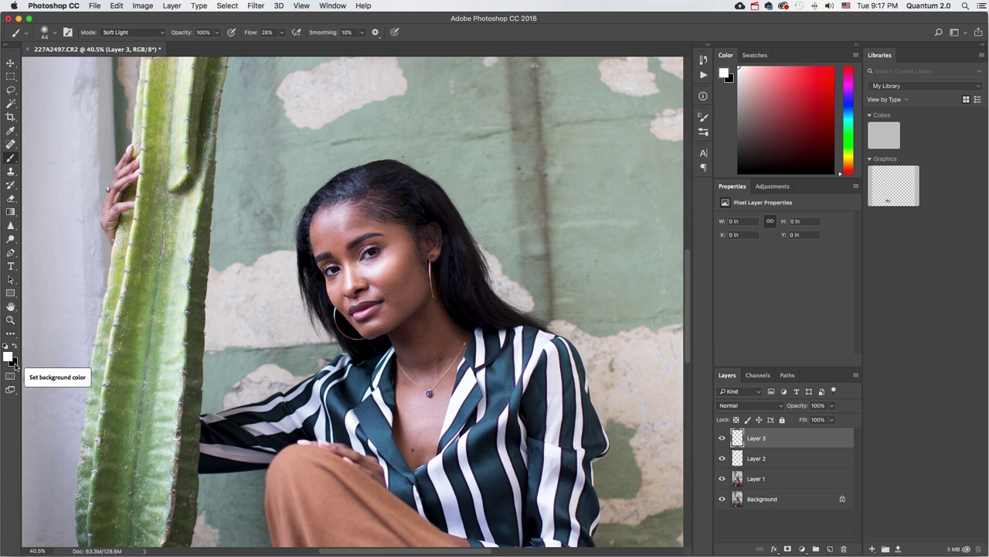
key("x")
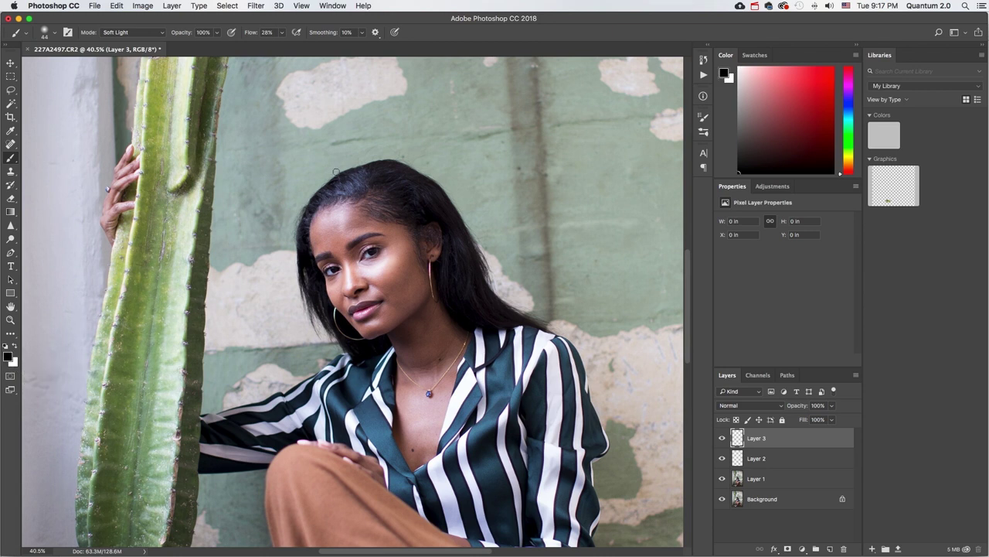
scroll(401, 265, "up", 5)
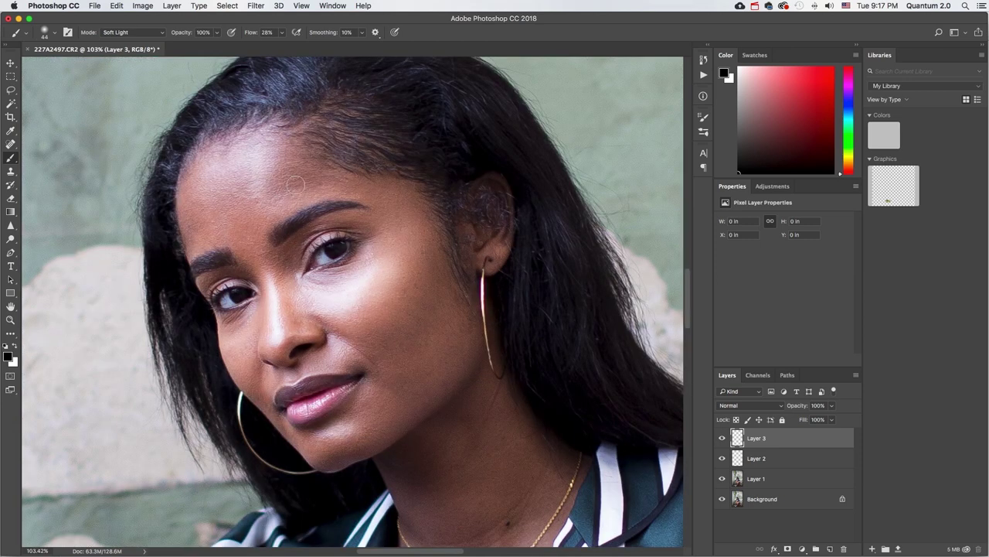
left_click(768, 410)
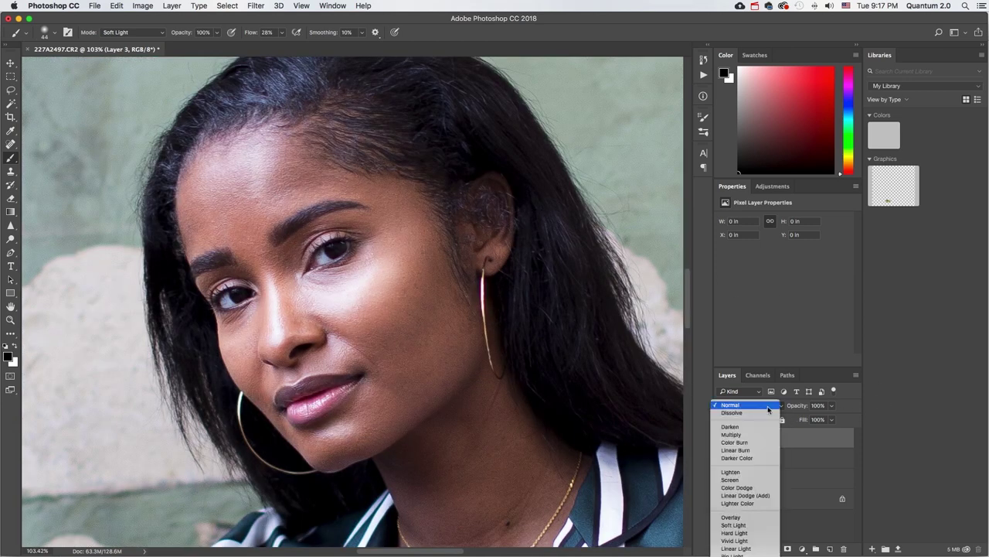
left_click(762, 524)
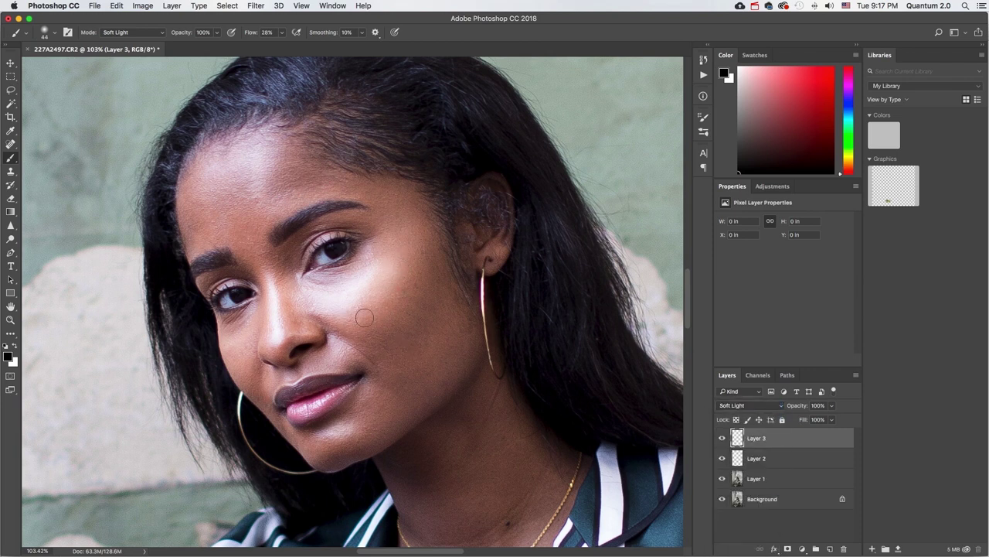
Step: Paint black shadows under the cheekbone, along the nose, at the side of the forehead and along the jawline on Layer 3
mouse_move(408, 273)
left_mouse_down()
mouse_move(380, 306)
mouse_move(349, 315)
mouse_move(388, 294)
left_mouse_up()
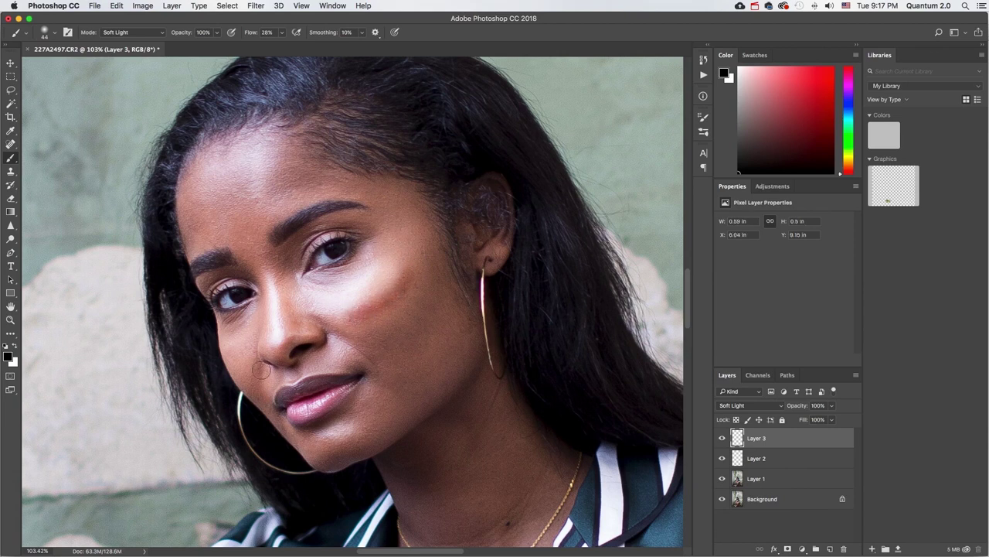
mouse_move(288, 289)
left_mouse_down()
mouse_move(296, 331)
mouse_move(286, 288)
mouse_move(290, 295)
left_mouse_up()
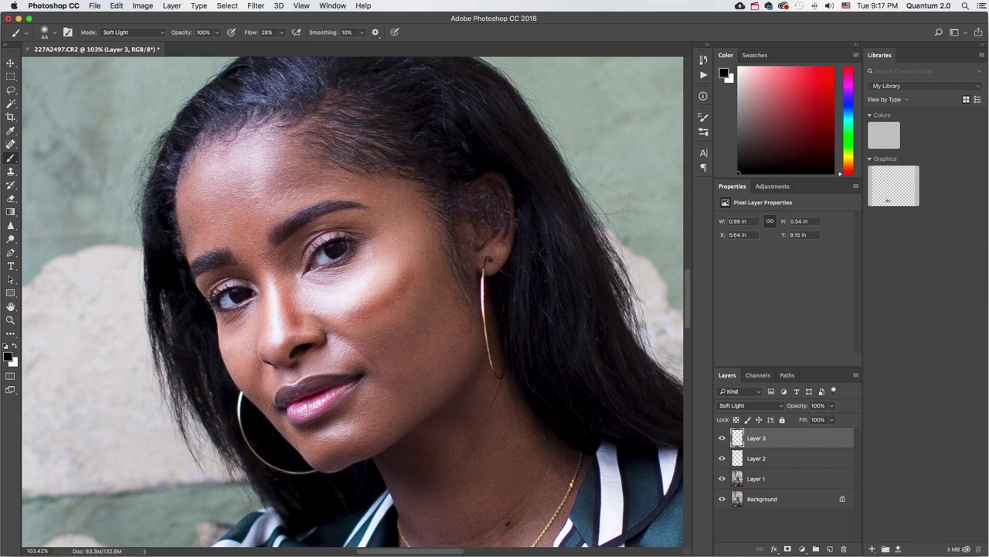
mouse_move(304, 162)
left_mouse_down()
mouse_move(292, 189)
mouse_move(309, 161)
mouse_move(336, 180)
left_mouse_up()
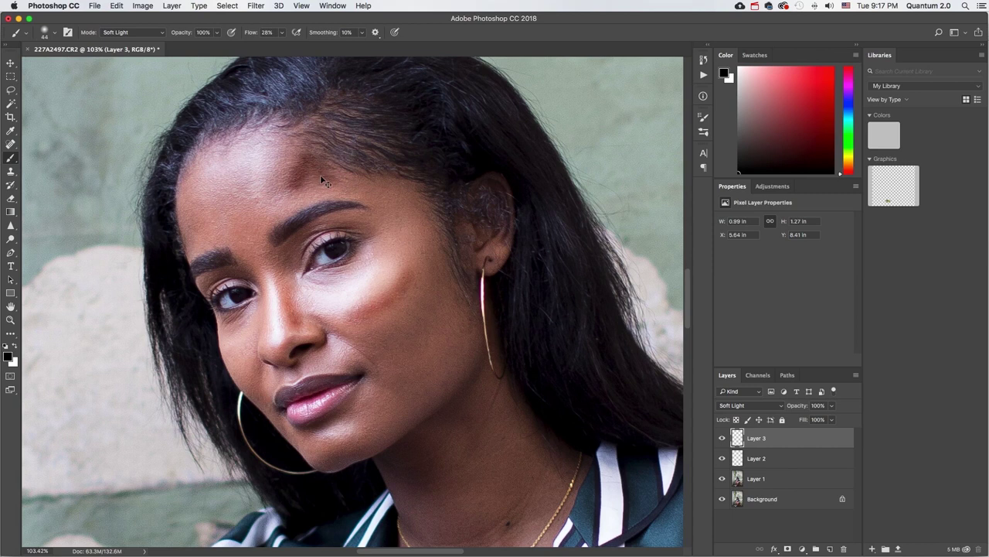
key("super+z")
mouse_move(301, 183)
left_mouse_down()
mouse_move(331, 176)
mouse_move(305, 189)
left_mouse_up()
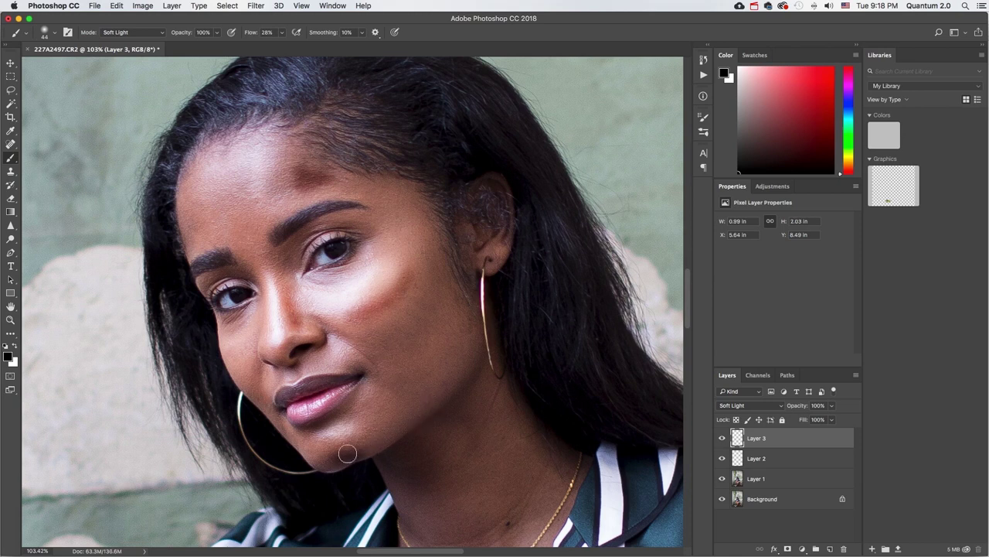
mouse_move(381, 448)
left_mouse_down()
mouse_move(490, 361)
mouse_move(413, 417)
mouse_move(468, 386)
mouse_move(402, 438)
mouse_move(447, 397)
mouse_move(426, 420)
mouse_move(449, 406)
left_mouse_up()
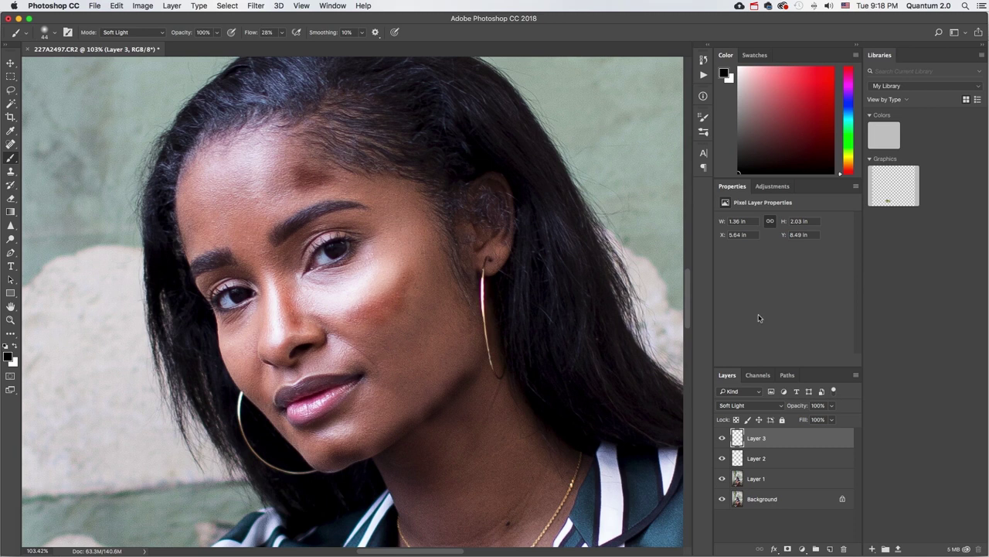
Step: Lower the opacity of the shadow layer, Layer 3, to 27%
left_click(833, 405)
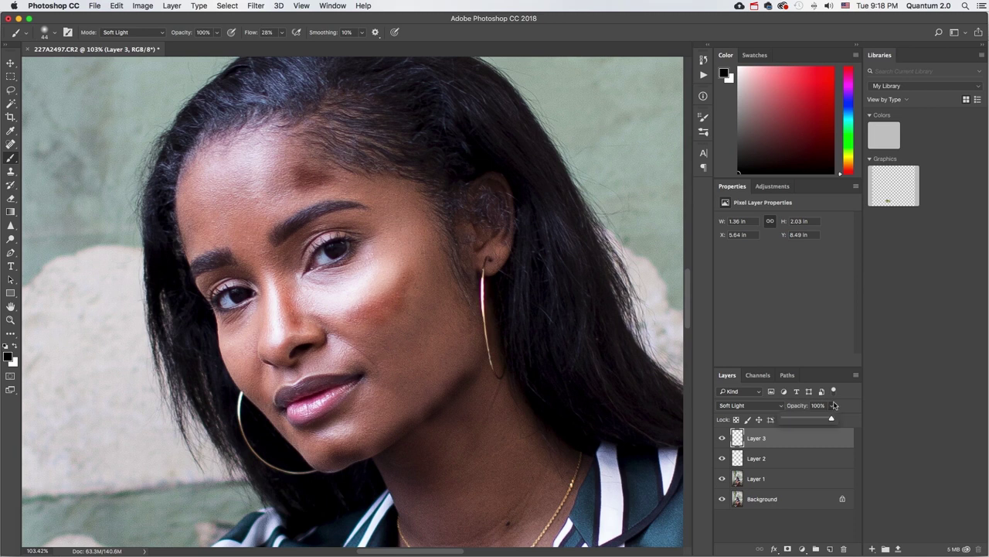
left_click_drag(802, 420, 790, 421)
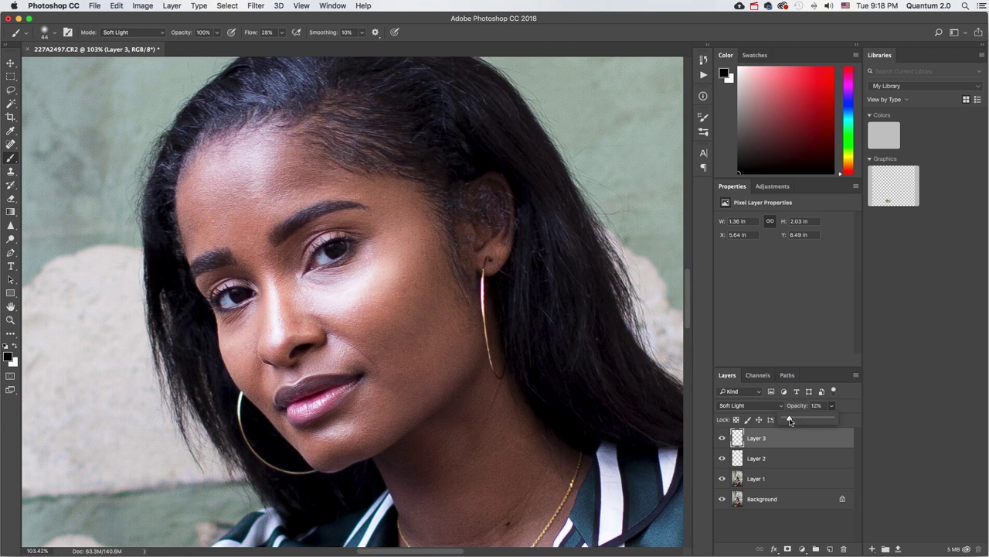
left_click(794, 419)
scroll(462, 395, "down", 5)
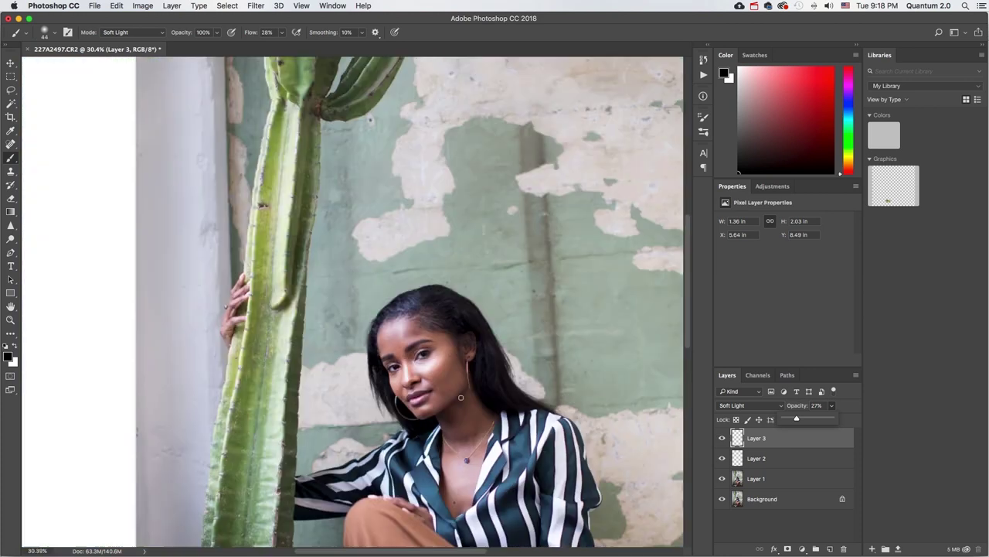
scroll(461, 395, "up", 3)
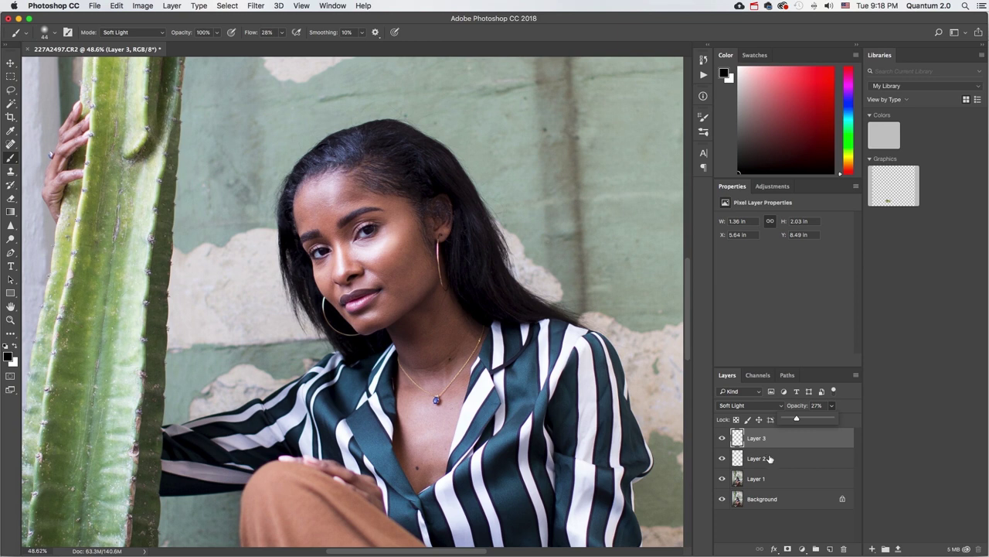
Step: Group Layer 2 and Layer 3 and rename the group to Enhance
left_click(769, 458)
left_click(768, 438)
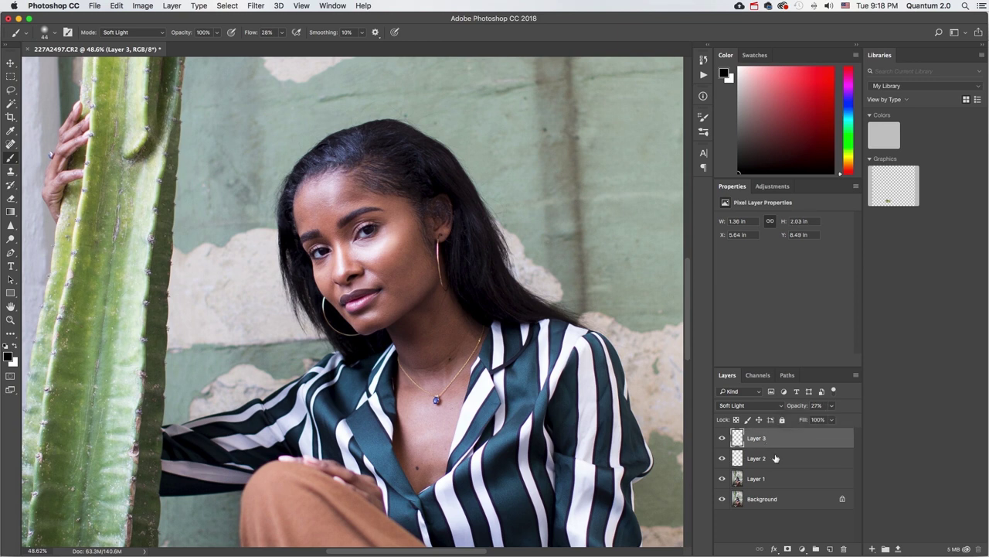
left_click(775, 458)
left_click(773, 439, "shift")
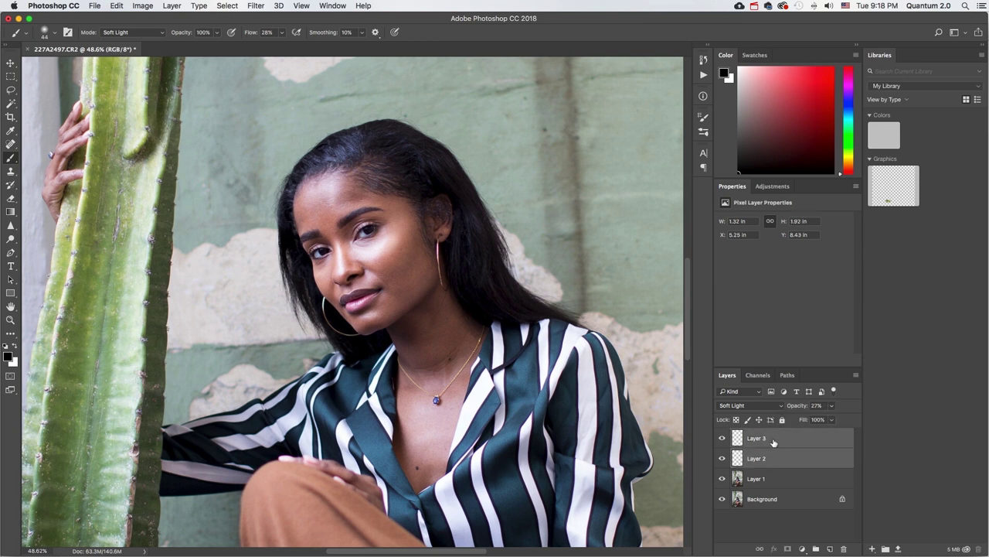
key("super+g")
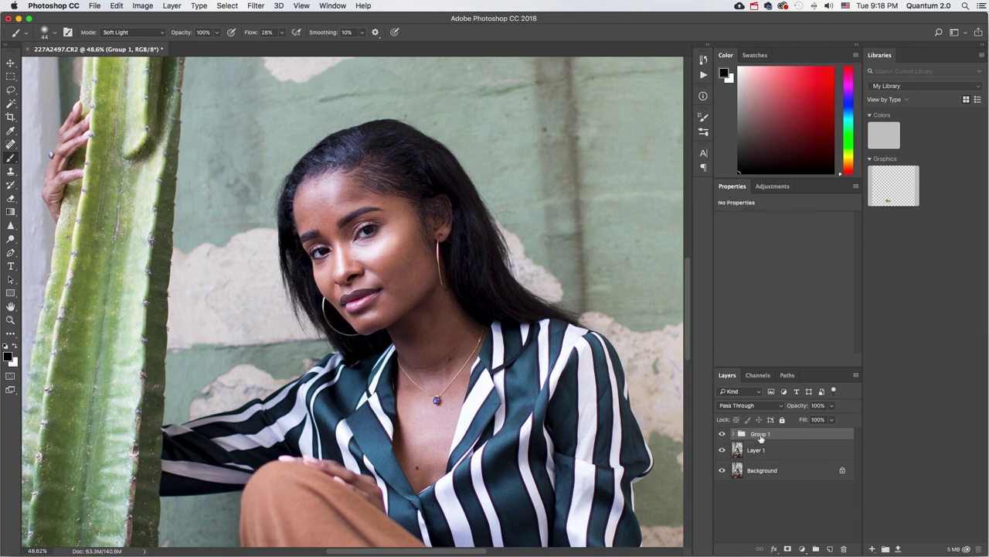
double_click(761, 434)
type("Enhance")
key("Return")
Step: Compare the portrait with and without the dodge and burn by repeatedly hiding and showing the Enhance group
left_click(722, 434)
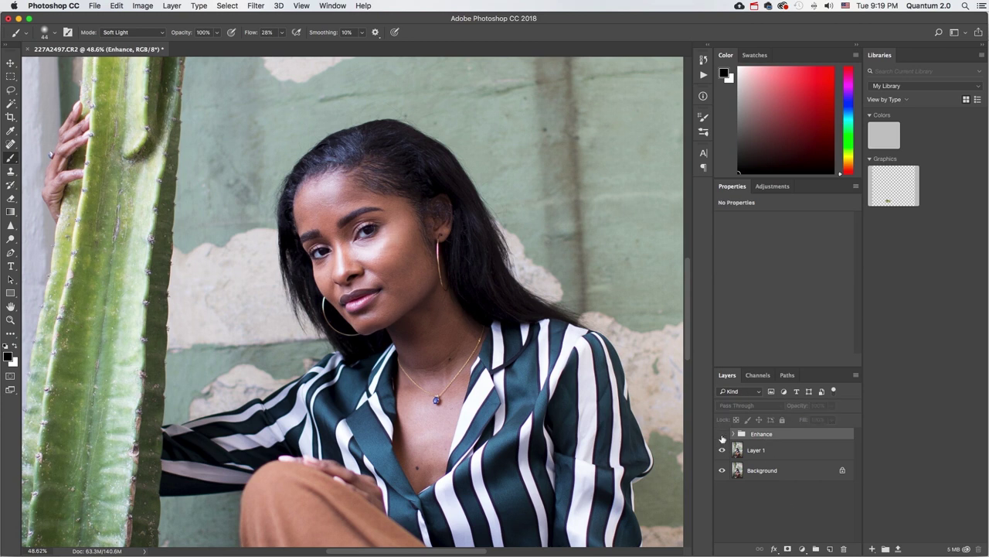
left_click(722, 434)
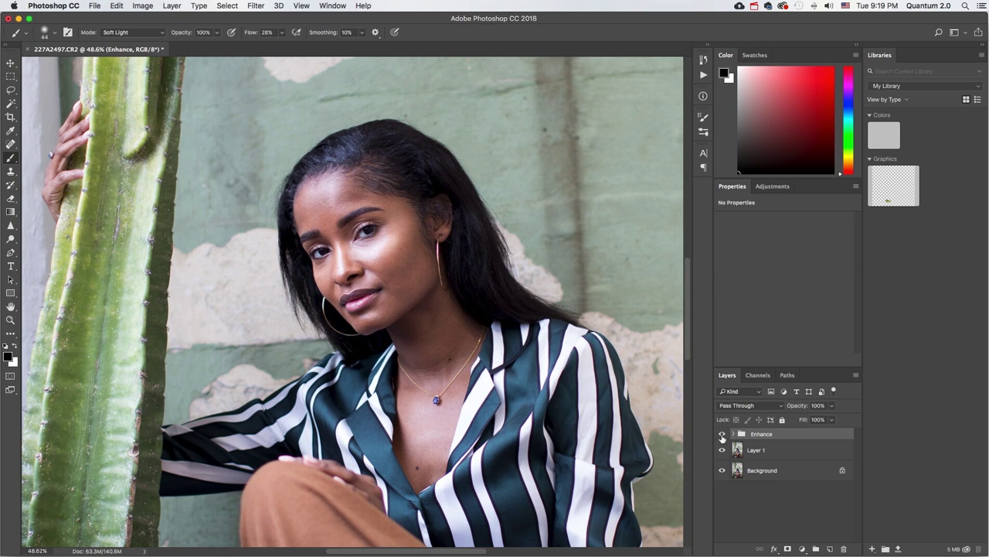
left_click(722, 435)
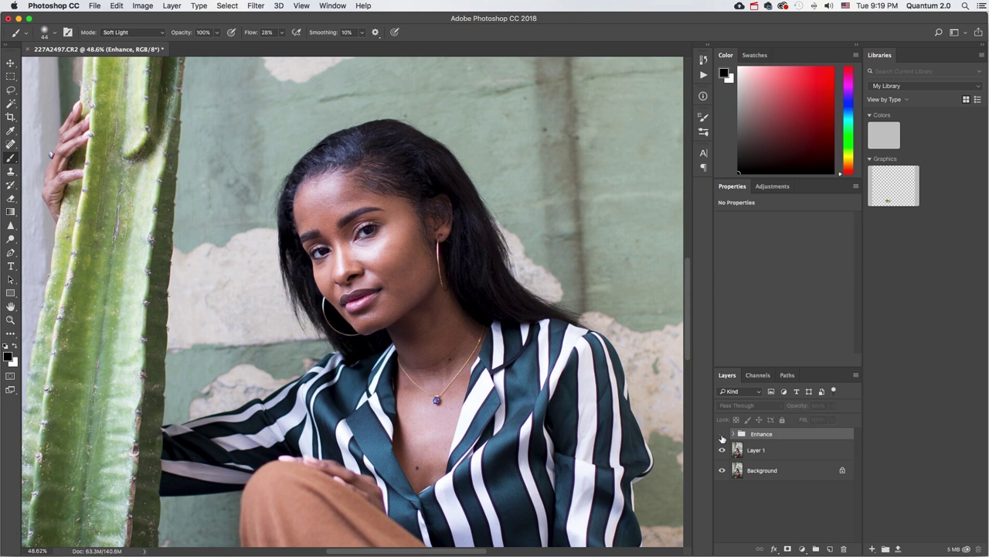
left_click(722, 435)
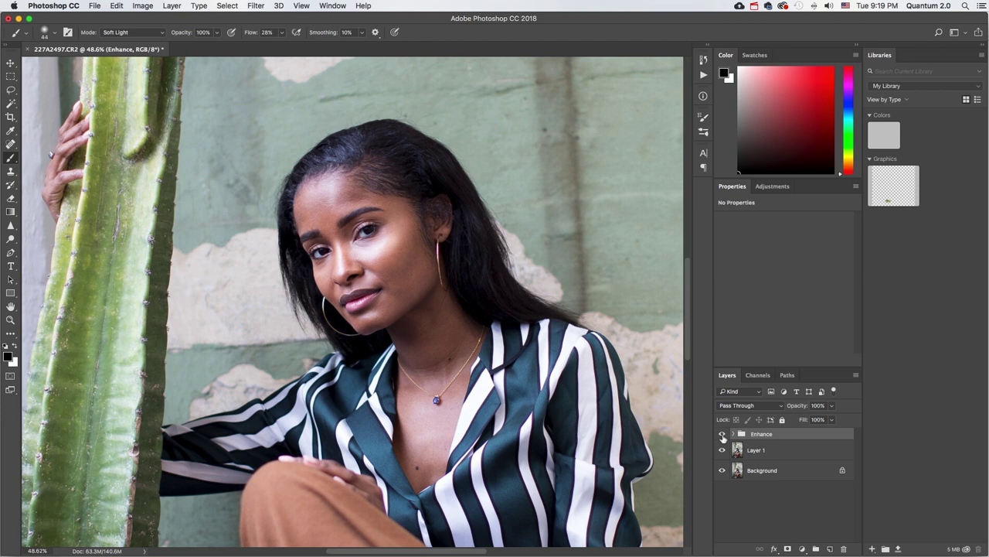
left_click(722, 435)
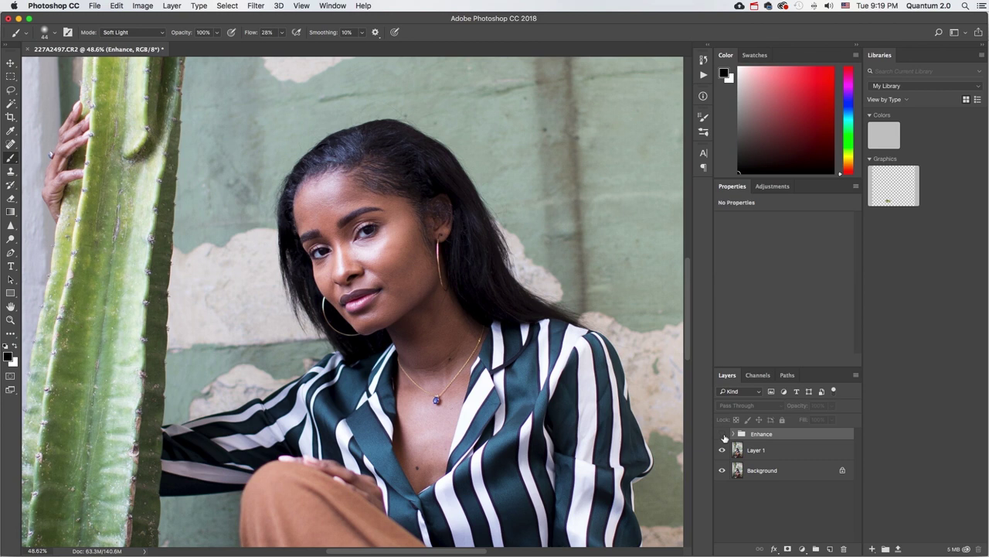
left_click(723, 435)
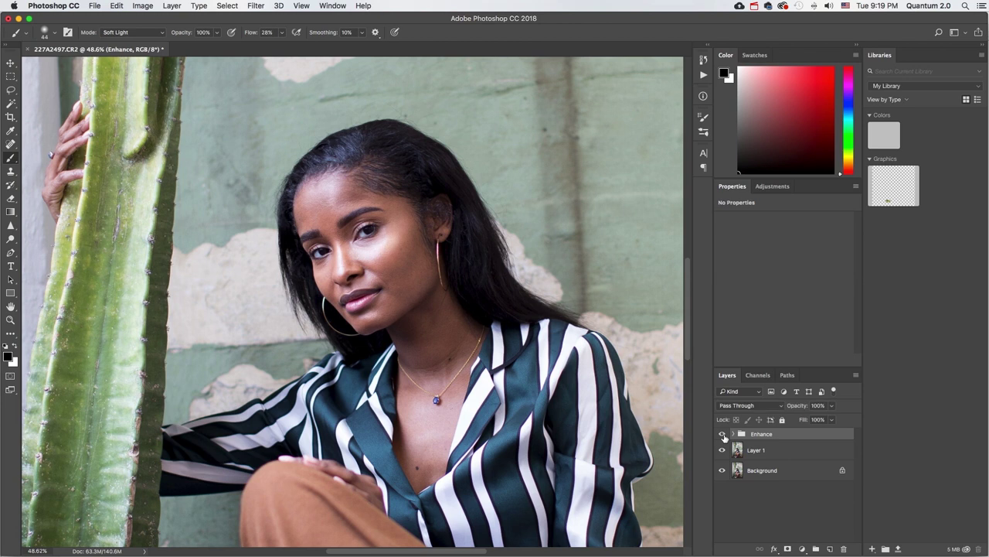
left_click(723, 435)
left_click(722, 435)
Step: Select Layer 1 and set up the Sharpen tool with a 41 px soft brush for the facial details
left_click(760, 456)
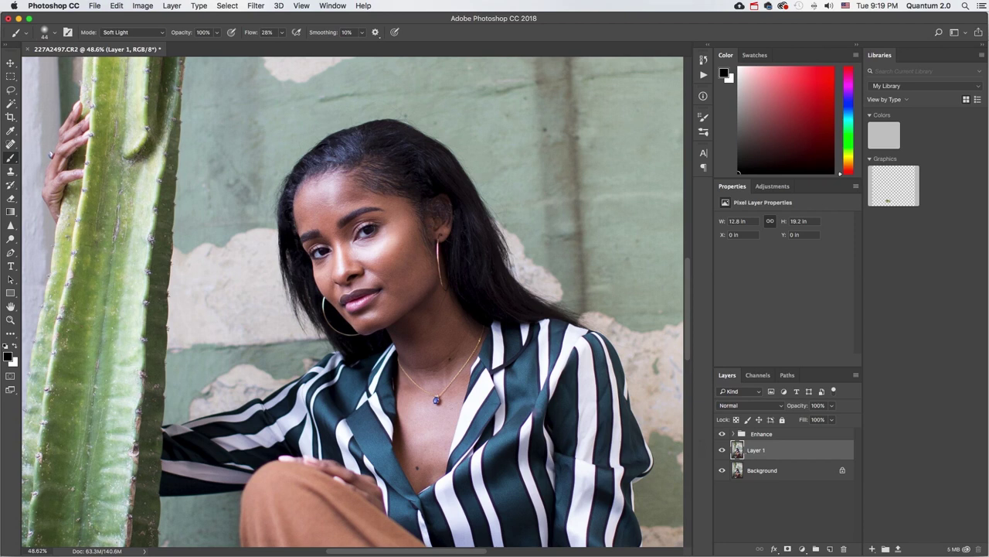
scroll(375, 229, "left", 2)
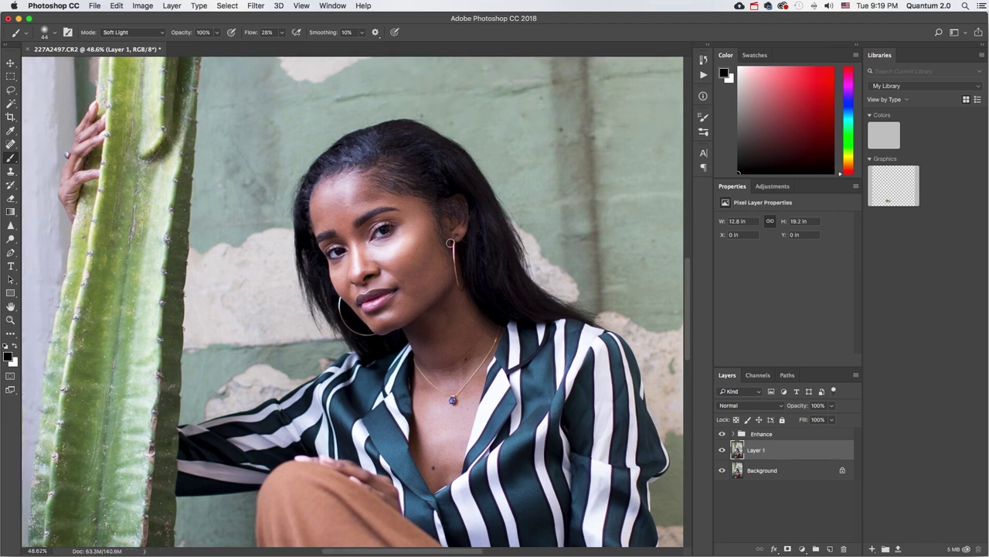
scroll(384, 231, "up", 3)
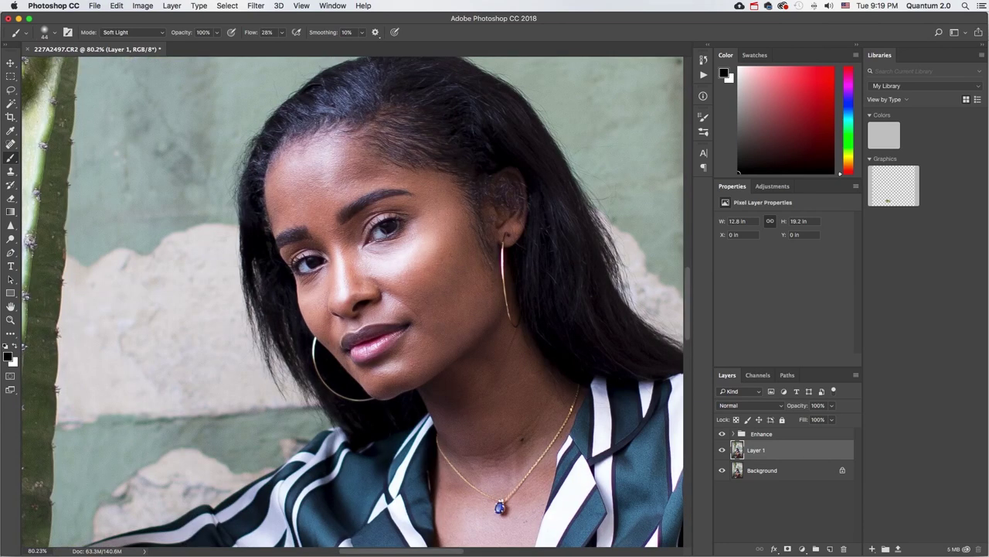
left_click(10, 225)
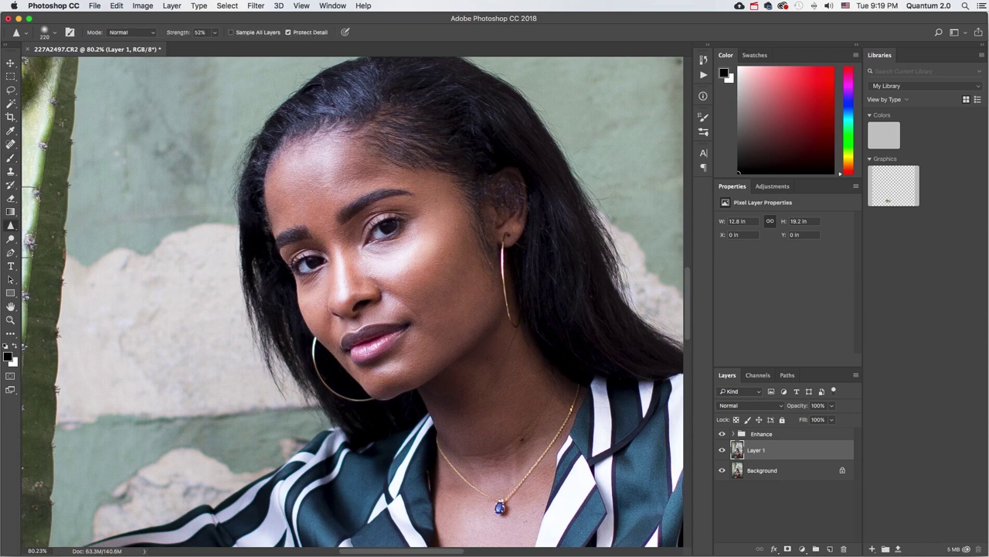
left_click(54, 32)
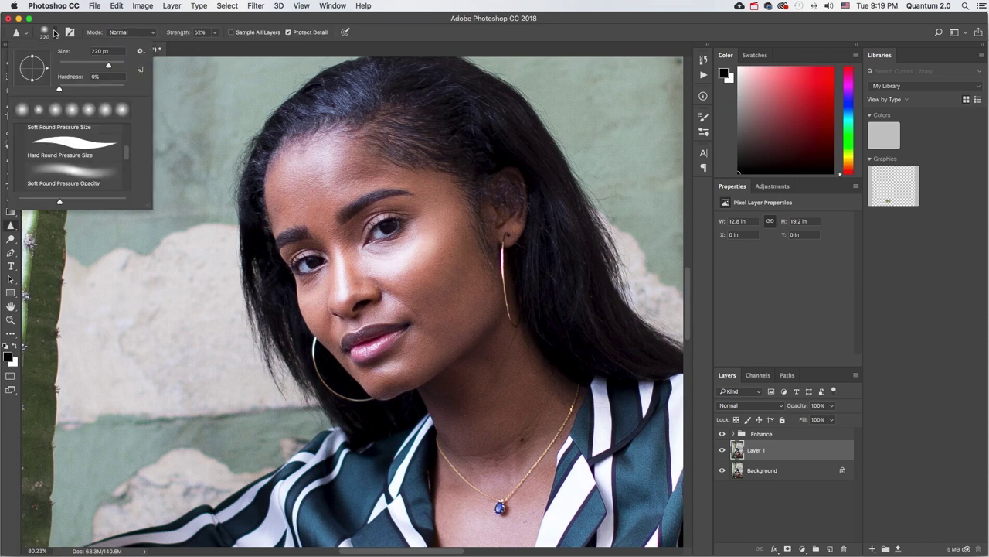
left_click_drag(80, 63, 66, 65)
left_click(54, 32)
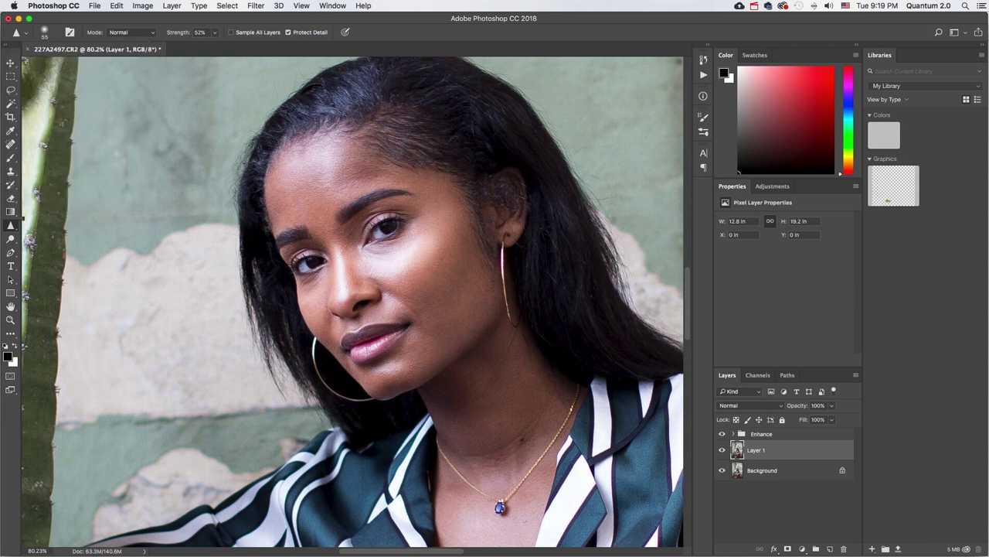
left_click(10, 226)
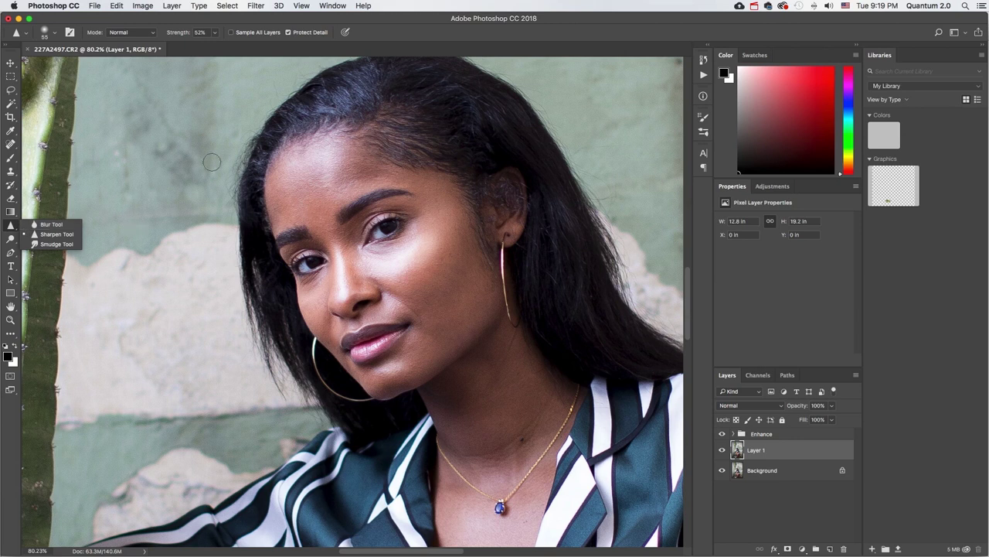
left_click(56, 31)
left_click_drag(81, 65, 71, 65)
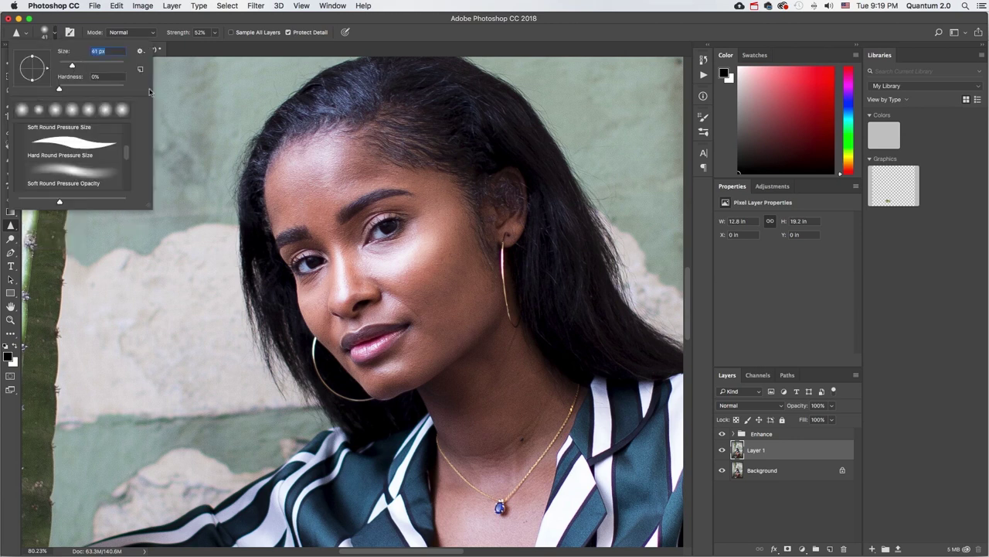
Step: Sharpen both eyes and both eyebrows on Layer 1
scroll(393, 231, "up", 4)
left_click(394, 224)
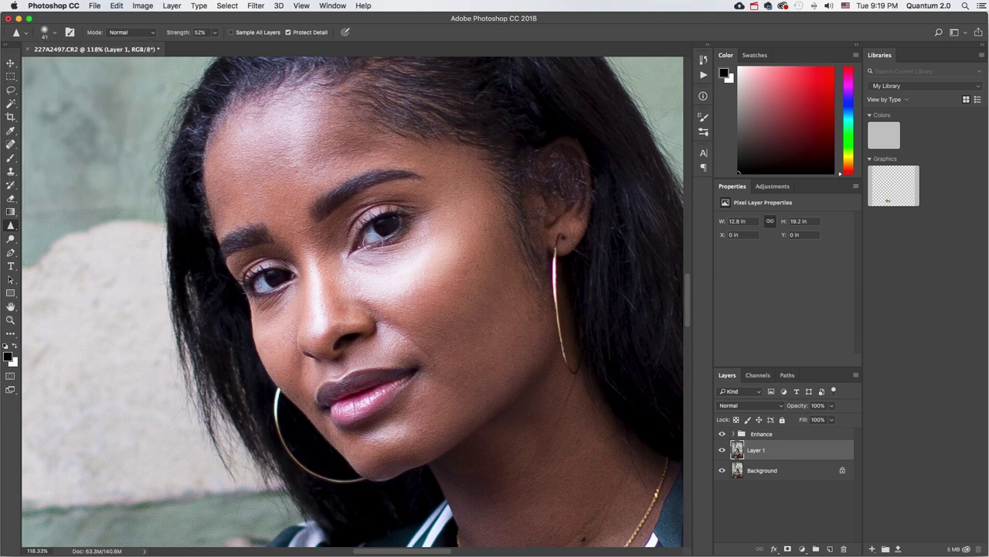
mouse_move(373, 235)
left_mouse_down()
mouse_move(386, 222)
mouse_move(360, 241)
left_mouse_up()
left_click_drag(301, 282, 262, 280)
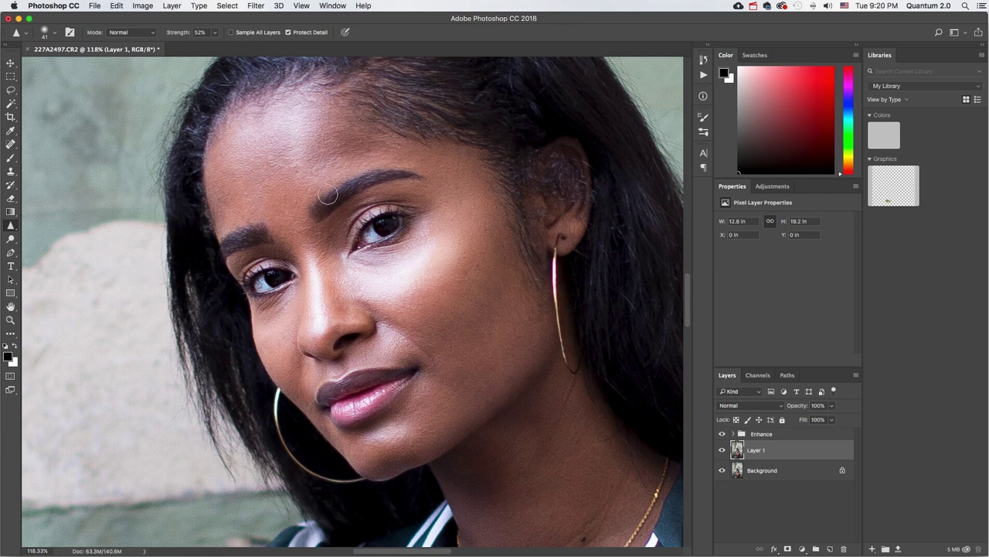
mouse_move(327, 196)
left_mouse_down()
mouse_move(410, 170)
mouse_move(377, 189)
left_mouse_up()
mouse_move(255, 245)
left_mouse_down()
mouse_move(241, 237)
mouse_move(235, 248)
mouse_move(245, 236)
left_mouse_up()
mouse_move(335, 192)
left_mouse_down()
mouse_move(329, 208)
mouse_move(386, 176)
left_mouse_up()
Step: Compare the portrait with and without the retouched Layer 1, both at full view and close up on the face
scroll(398, 231, "down", 5)
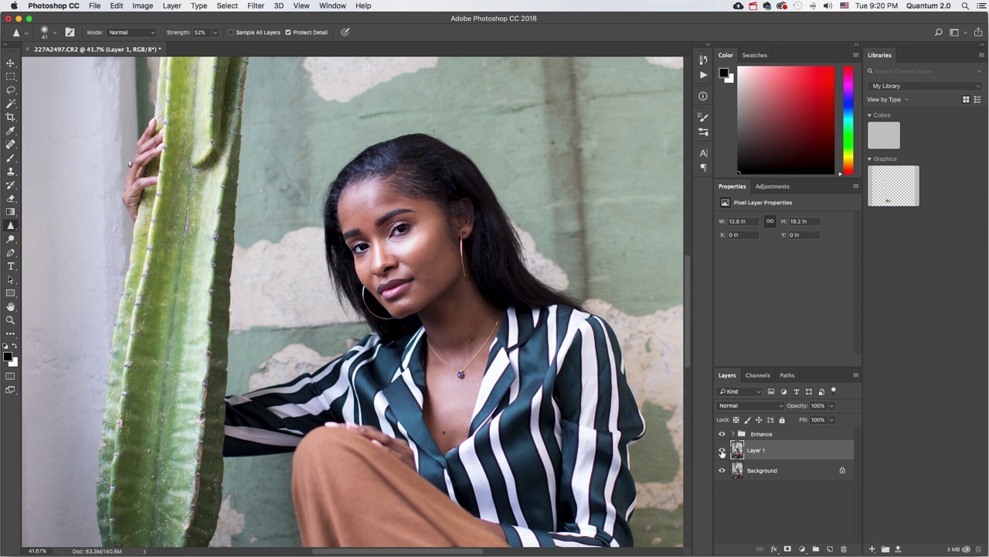
left_click(722, 451)
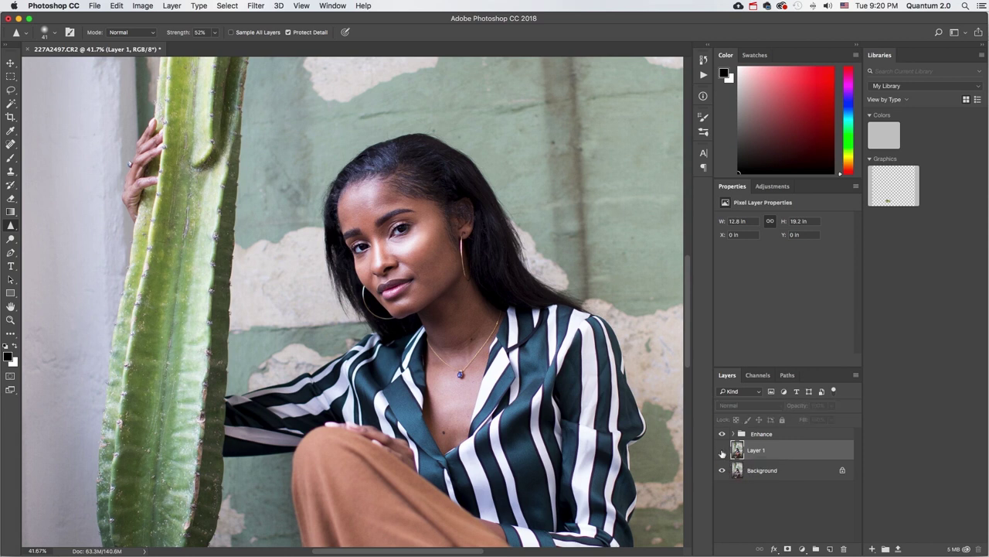
left_click(722, 451)
scroll(437, 245, "up", 4)
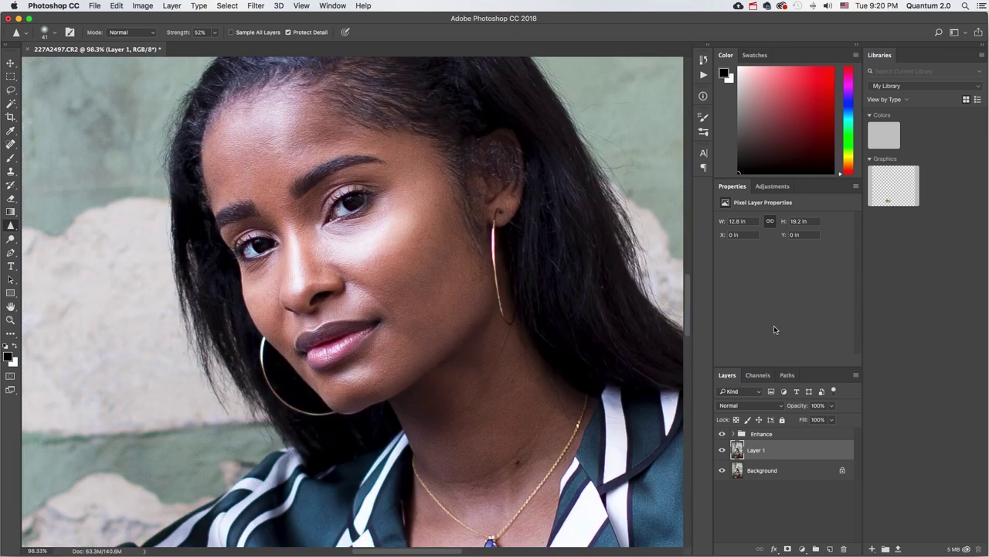
left_click(723, 451)
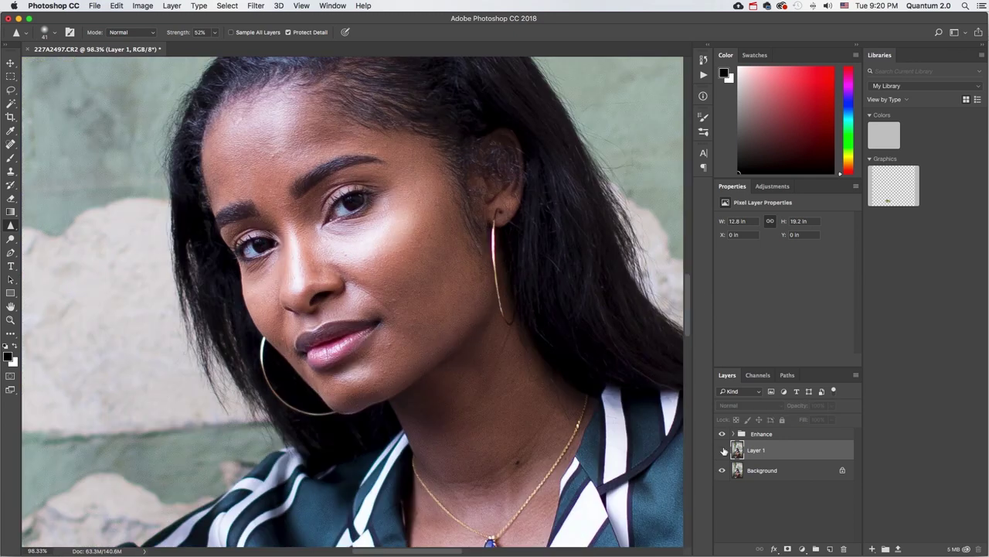
left_click(723, 451)
left_click(723, 451)
left_click(723, 451)
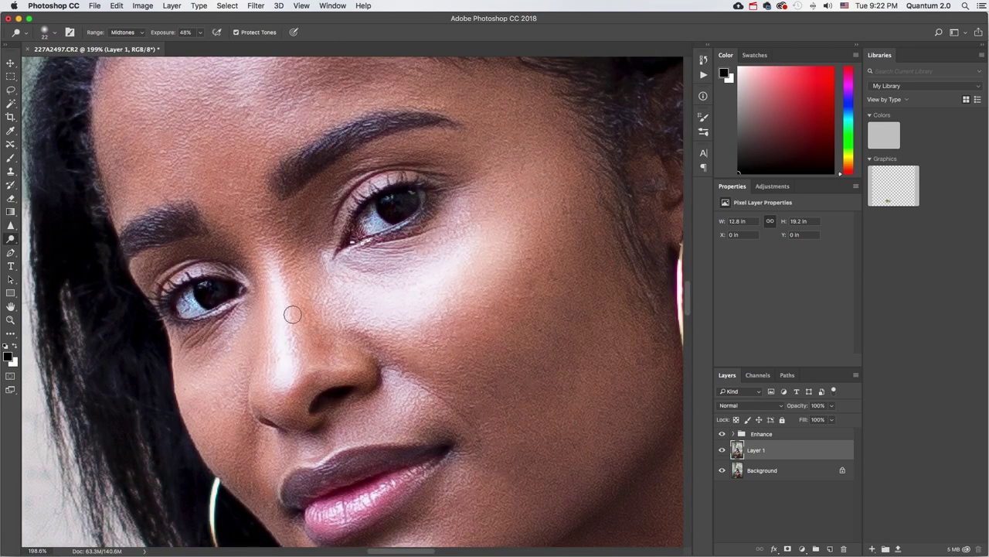
Step: Reduce the Dodge tool's brush size to 17 px
left_click(55, 32)
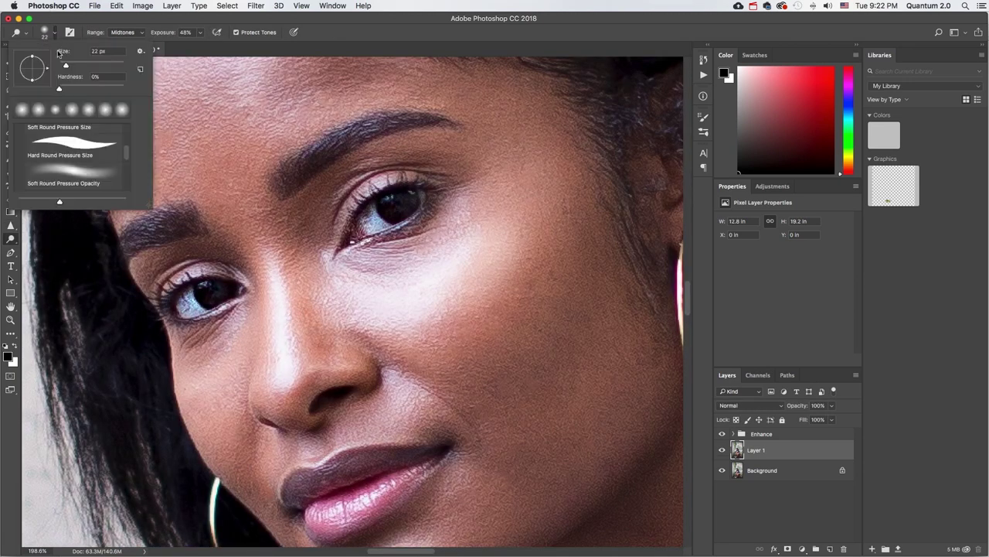
left_click_drag(67, 66, 65, 68)
key("Return")
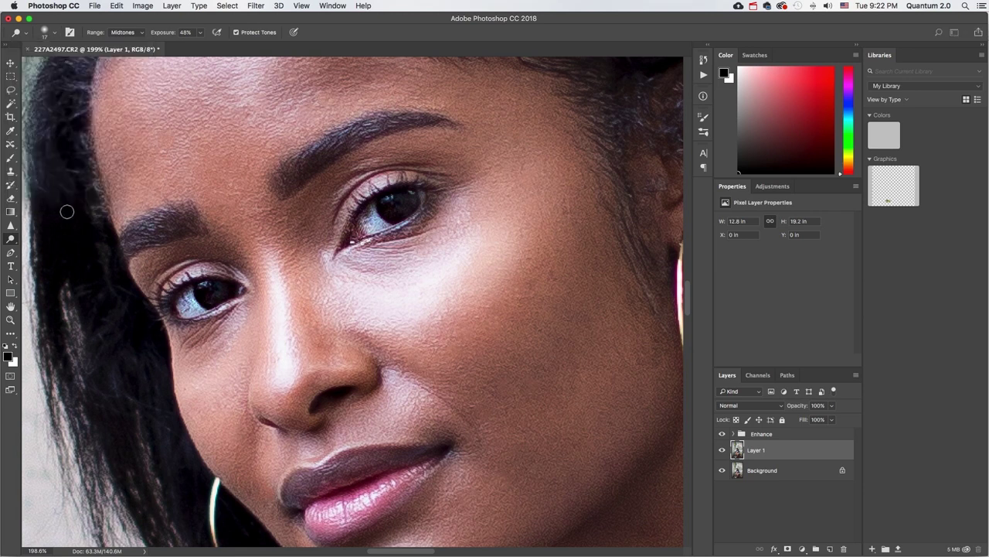
Step: Brighten the whites of both eyes on Layer 1 with the Dodge tool, using Midtones at 48% exposure
right_click(11, 239)
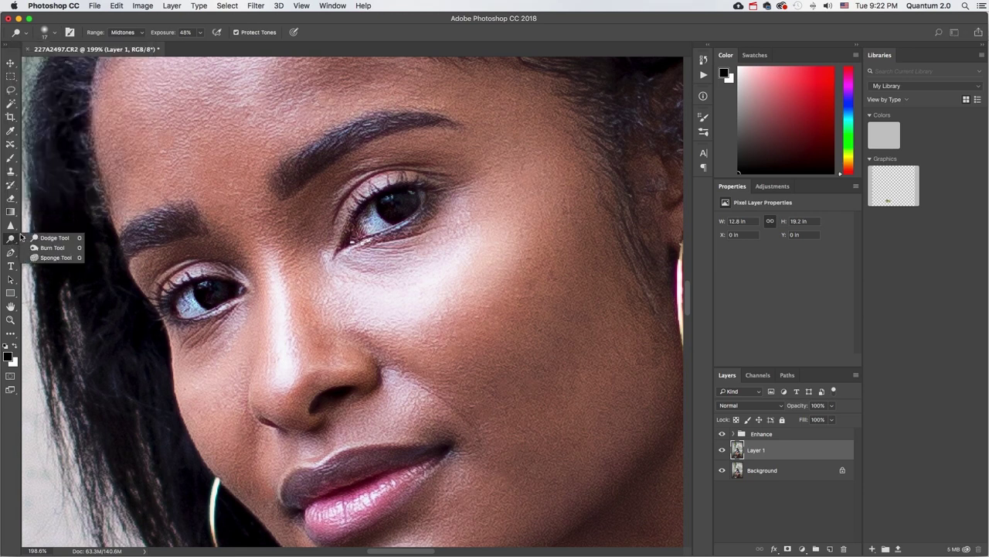
left_click_drag(189, 302, 193, 300)
left_click_drag(376, 207, 368, 226)
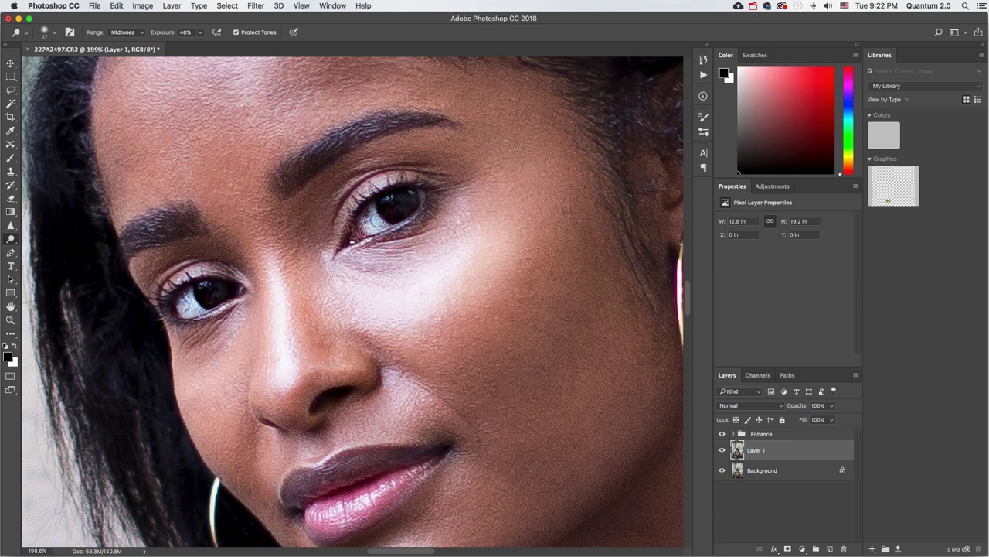
Step: Compare the portrait with and without Layer 1, and against the Background layer shown alone
scroll(376, 217, "down", 4)
scroll(451, 242, "down", 4)
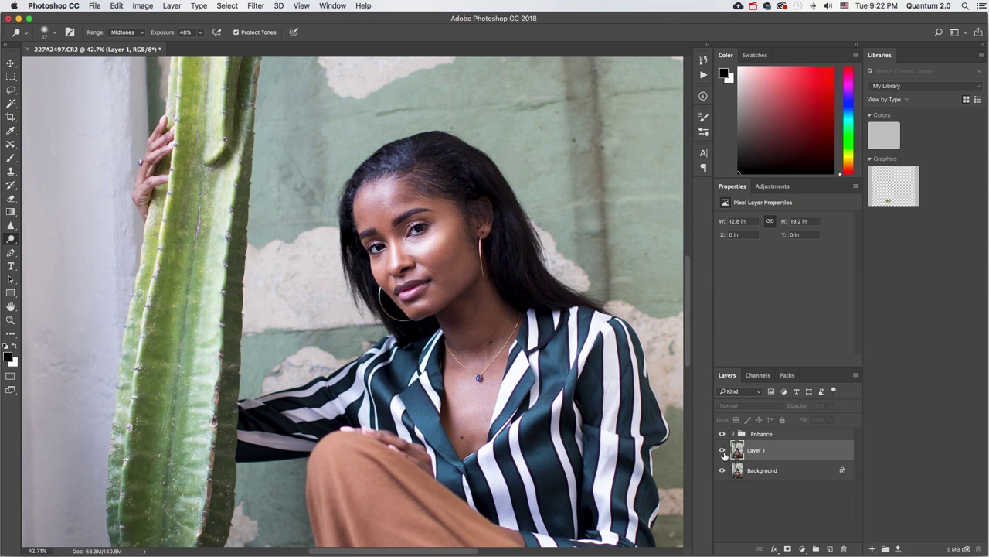
left_click(723, 452)
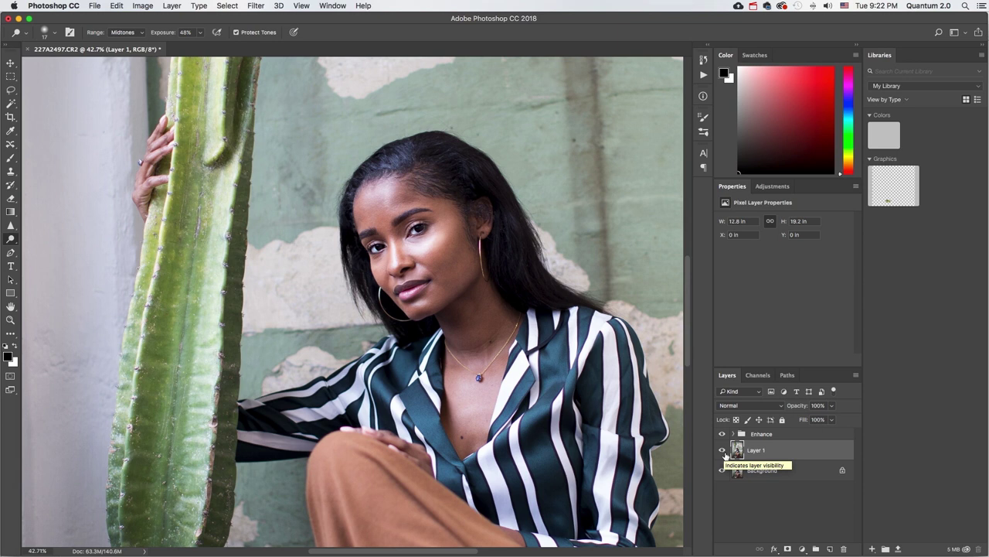
left_click(723, 451)
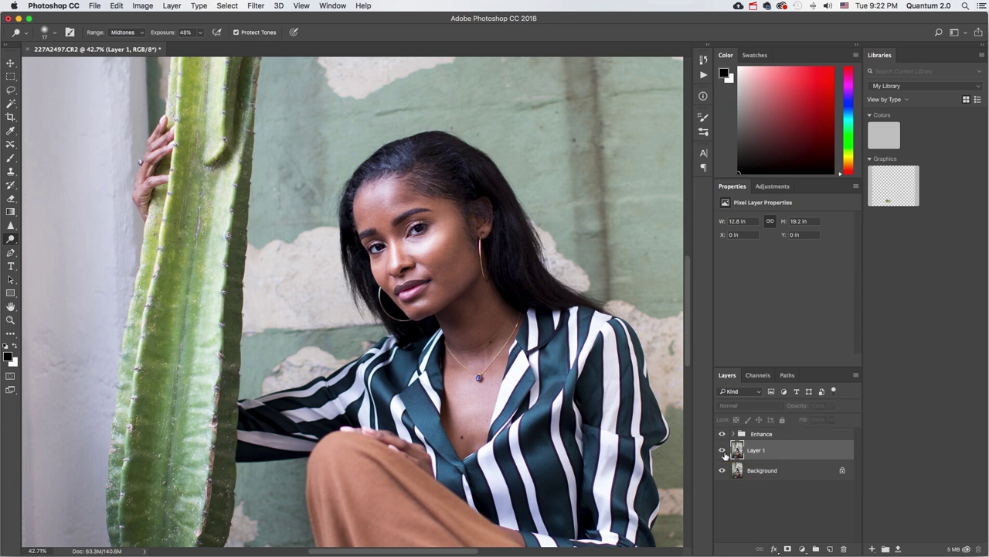
left_click(723, 451)
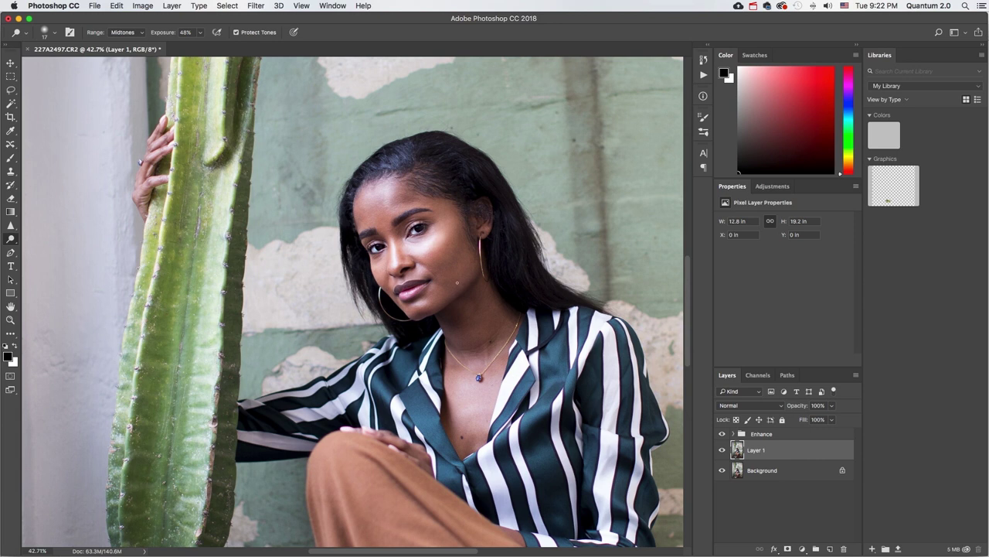
scroll(353, 302, "up", 3)
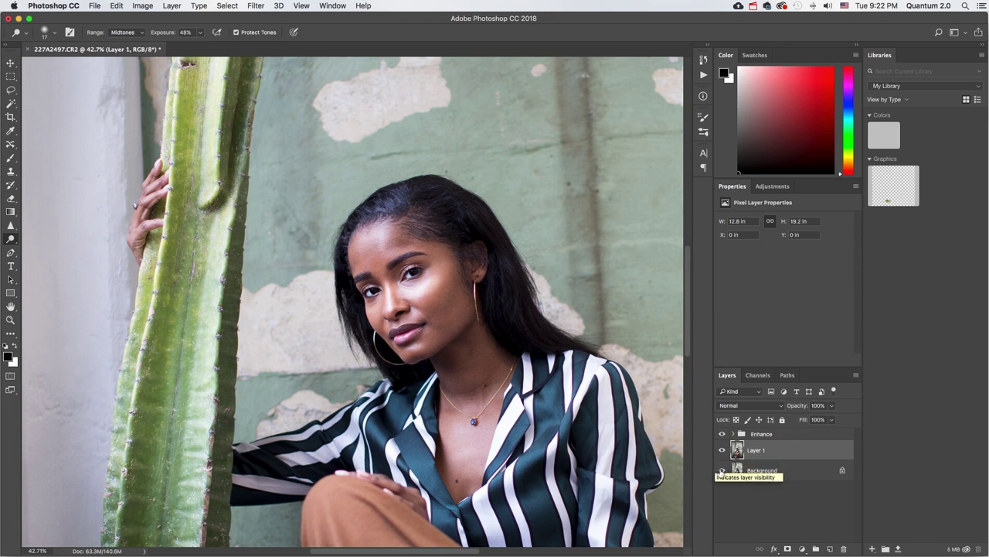
left_click(721, 471, "alt")
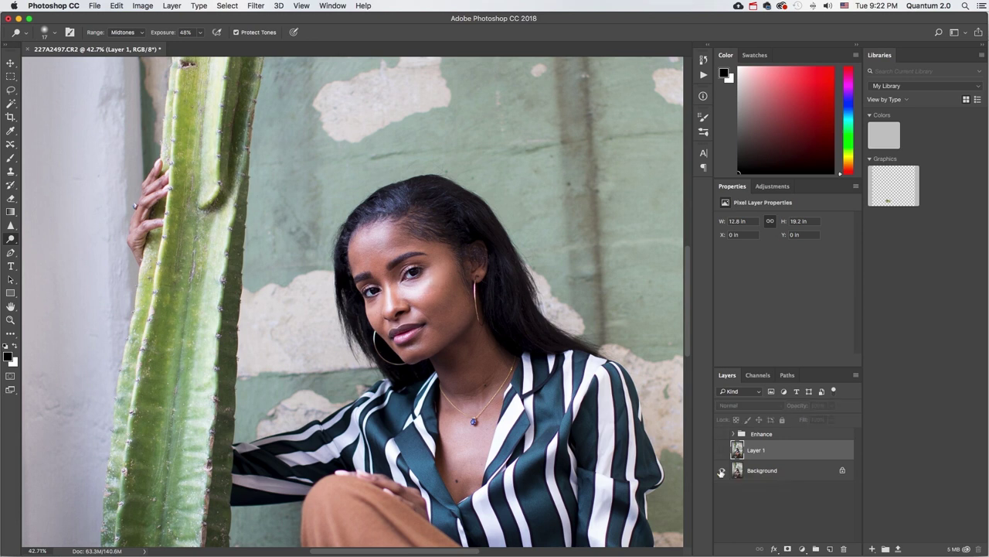
left_click(721, 471, "alt")
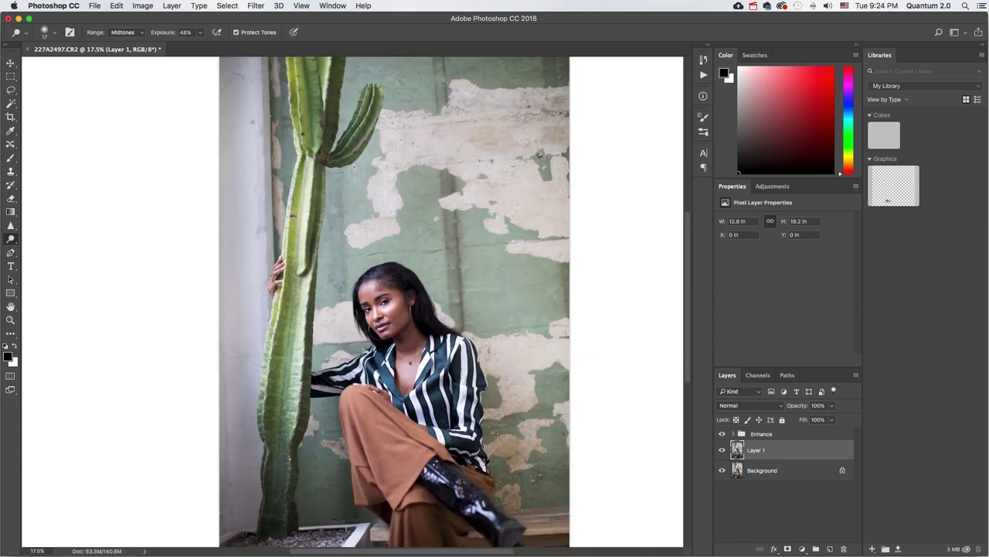
Step: Add a Photo Filter adjustment layer above Layer 1 with the default layer options
left_click(172, 5)
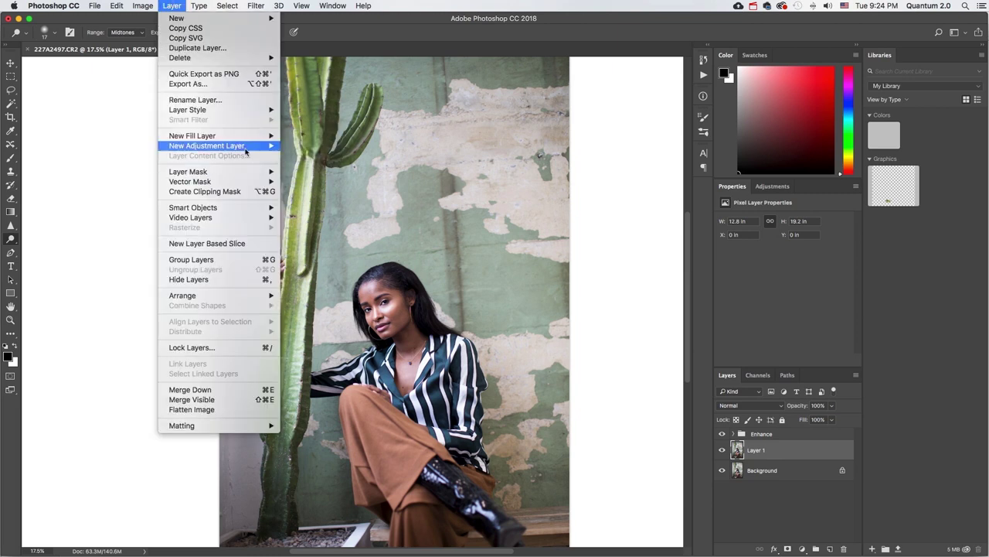
mouse_move(240, 147)
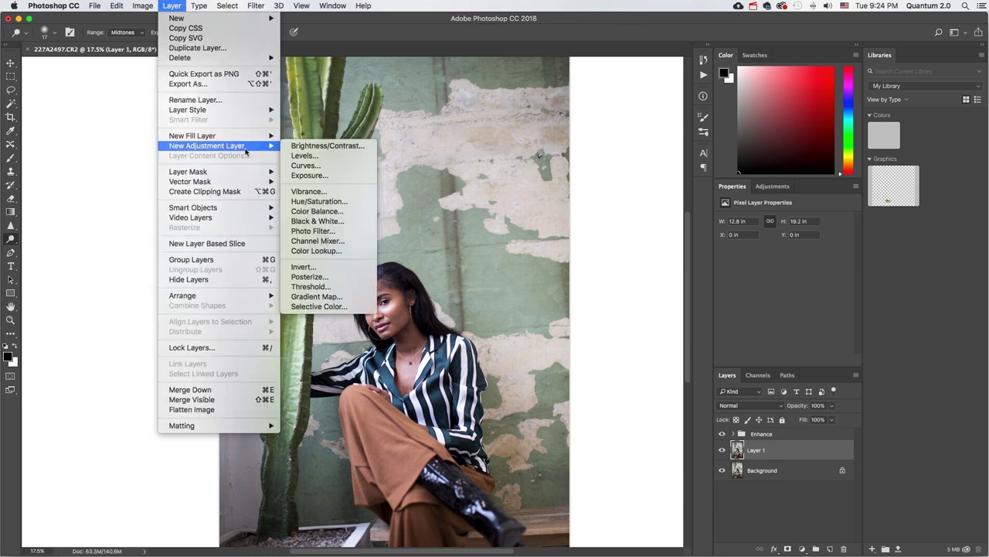
left_click(333, 231)
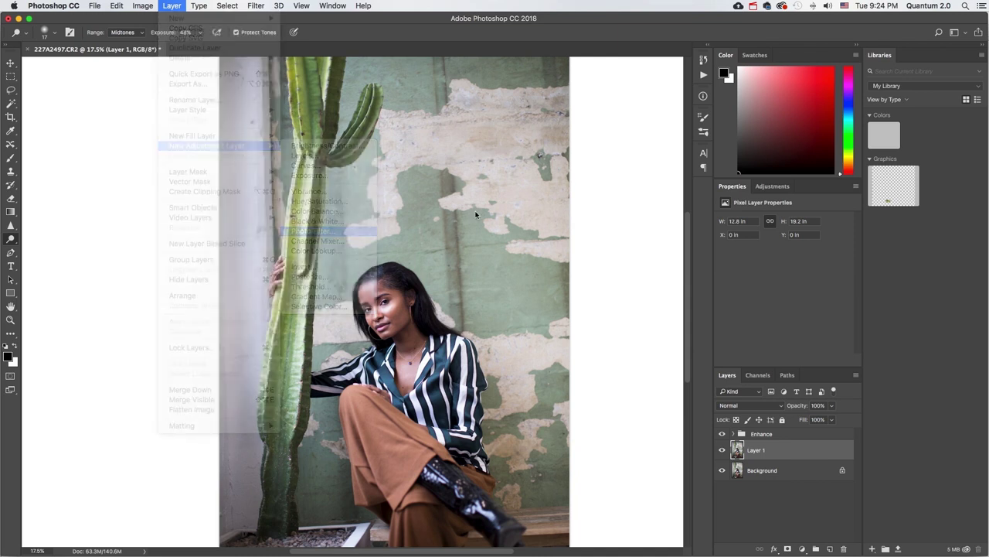
left_click(588, 273)
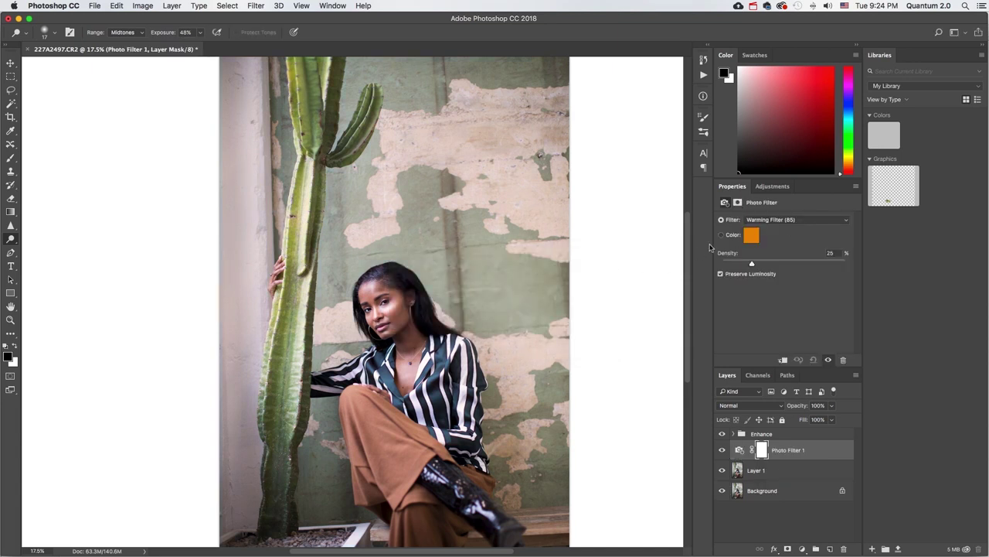
Step: Try the Red, Deep Red, Deep Yellow and Underwater presets on the Photo Filter layer
left_click(775, 220)
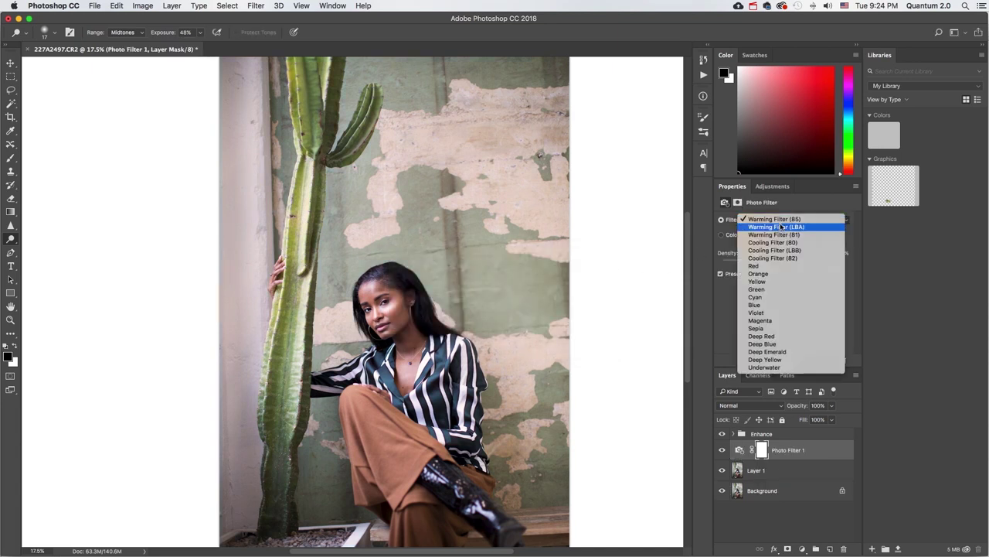
left_click(774, 268)
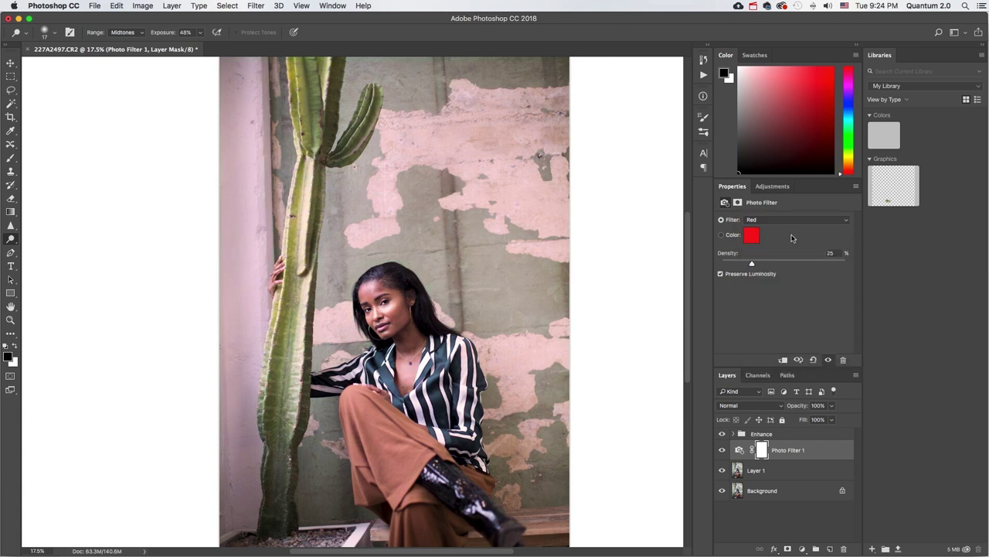
left_click(794, 223)
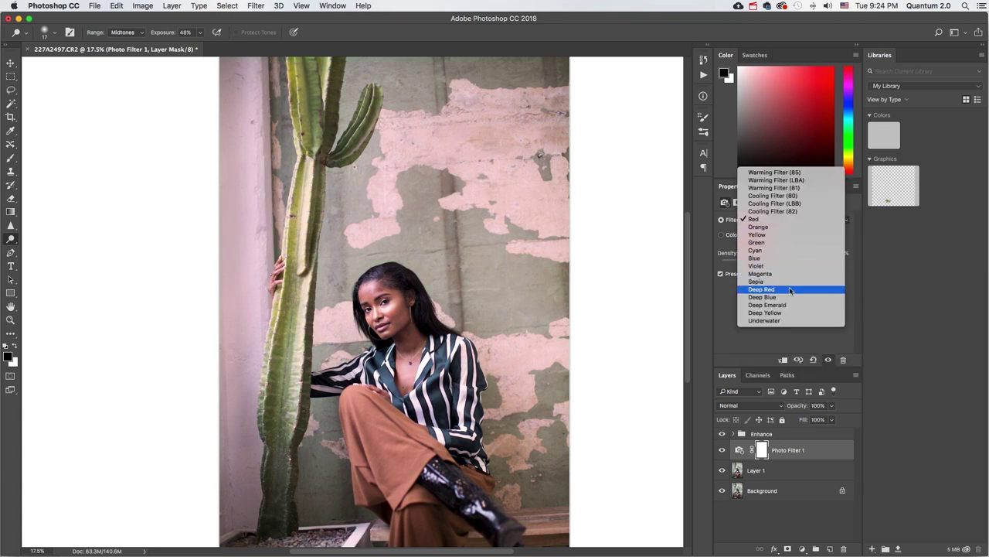
left_click(789, 289)
left_click(804, 221)
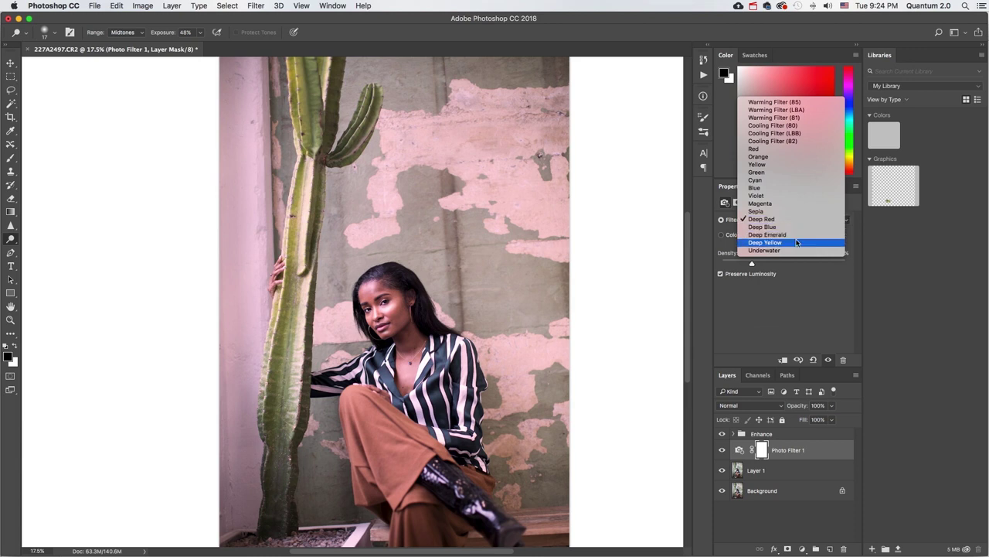
left_click(804, 242)
left_click(808, 222)
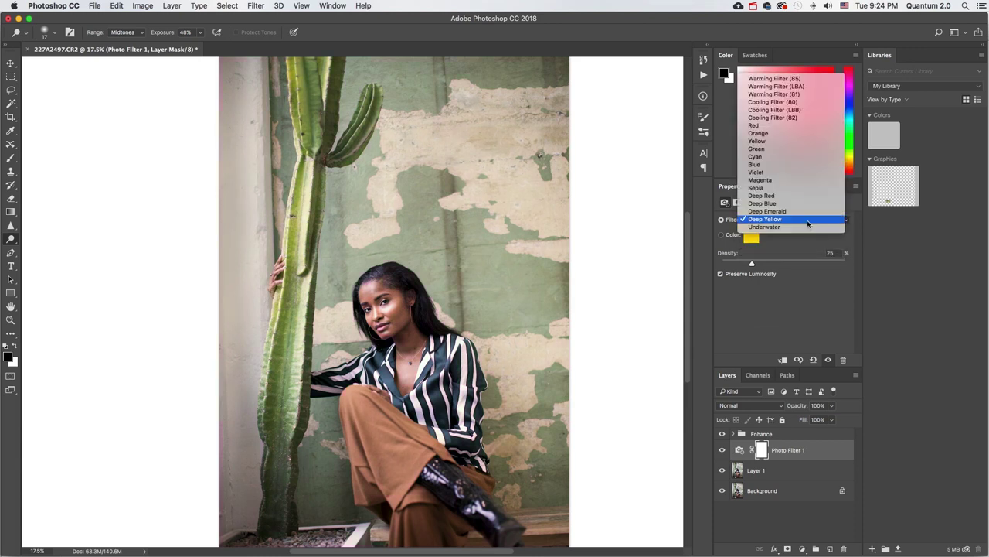
left_click(804, 228)
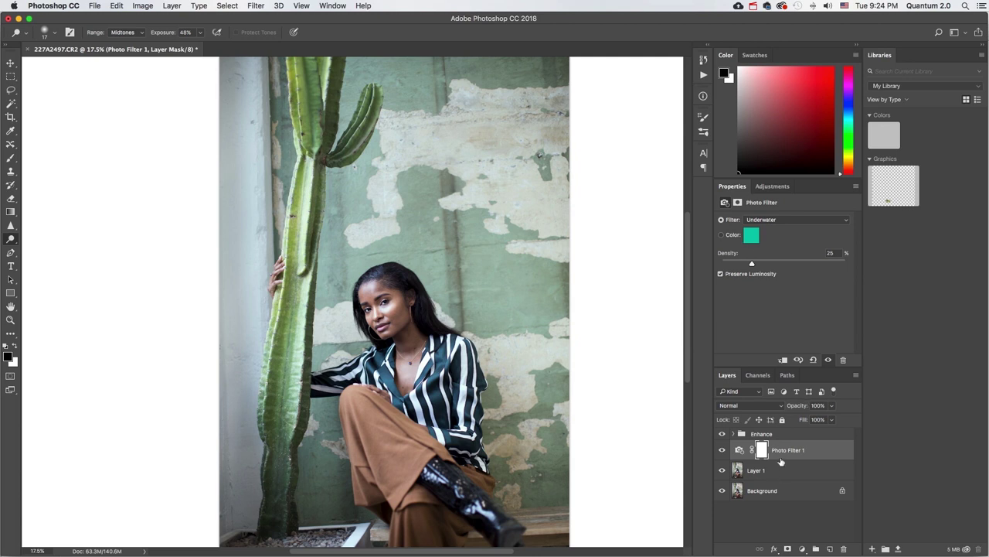
Step: Undo the Underwater filter choice and delete the Photo Filter adjustment layer
key("super+z")
key("super+z")
key("super+z")
key("super+z")
key("super+z")
key("super+z")
key("super+z")
key("super+z")
key("super+z")
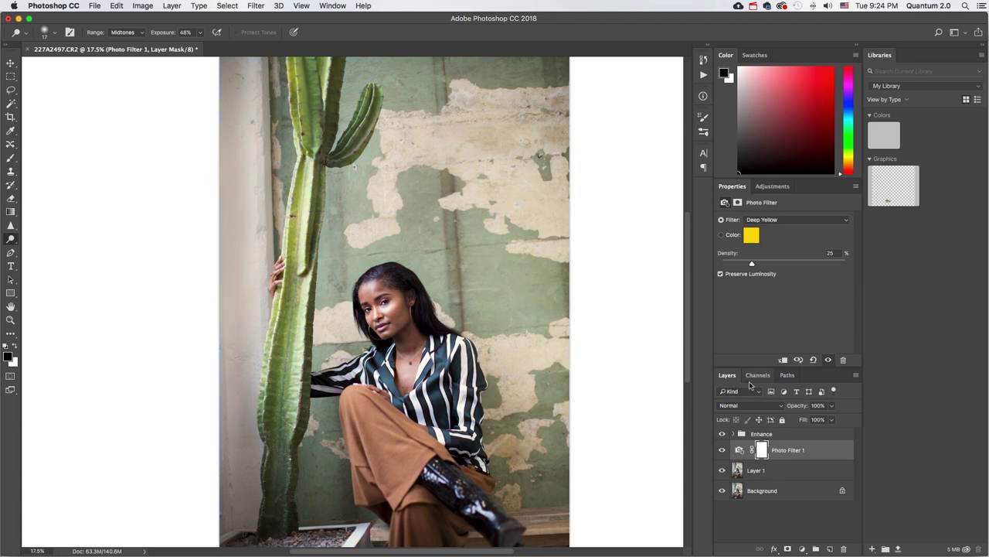
key("BackSpace")
Step: Add a Color Lookup adjustment layer above Layer 1 with the default layer options
left_click(172, 5)
mouse_move(209, 147)
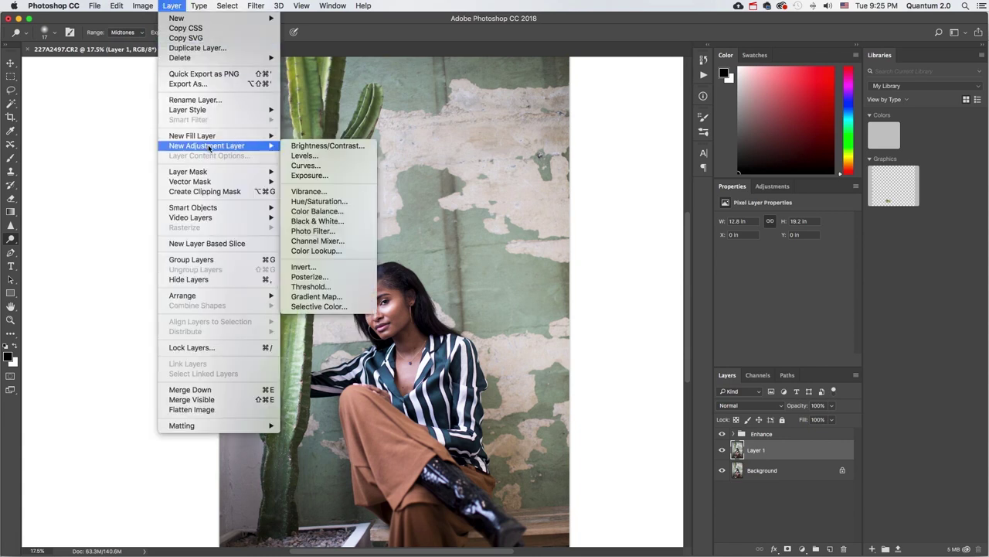
left_click(318, 251)
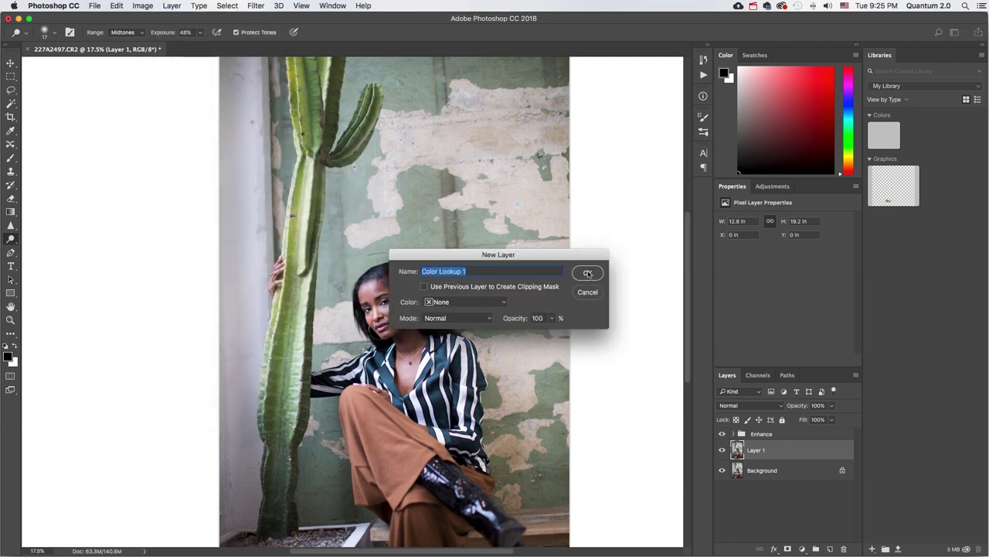
left_click(587, 274)
Step: Try the FuturisticBleak, HorrorBlue, Kodak 5218 Kodak 2383, Moonlight and NightFromDay 3D LUTs on the Color Lookup layer
left_click(833, 222)
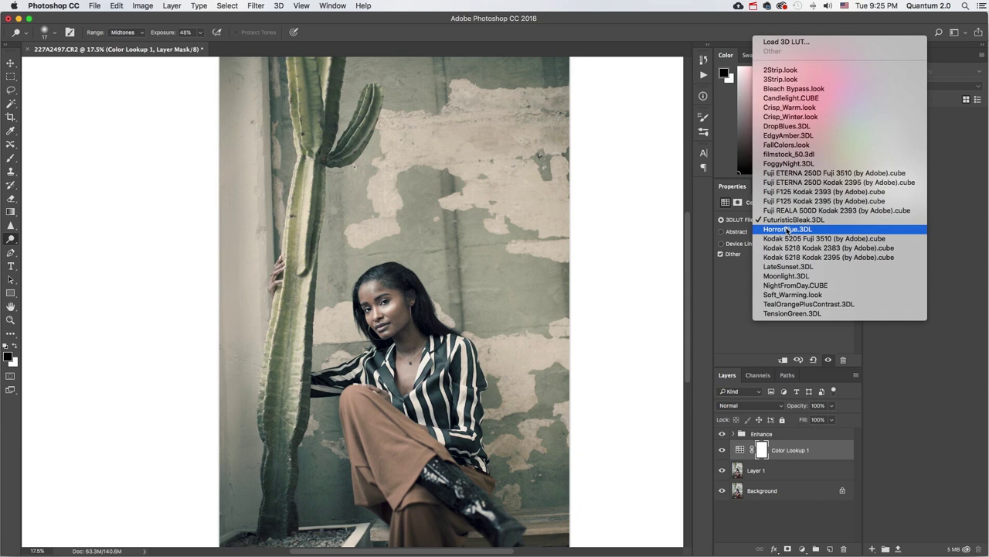
left_click(787, 228)
left_click(785, 226)
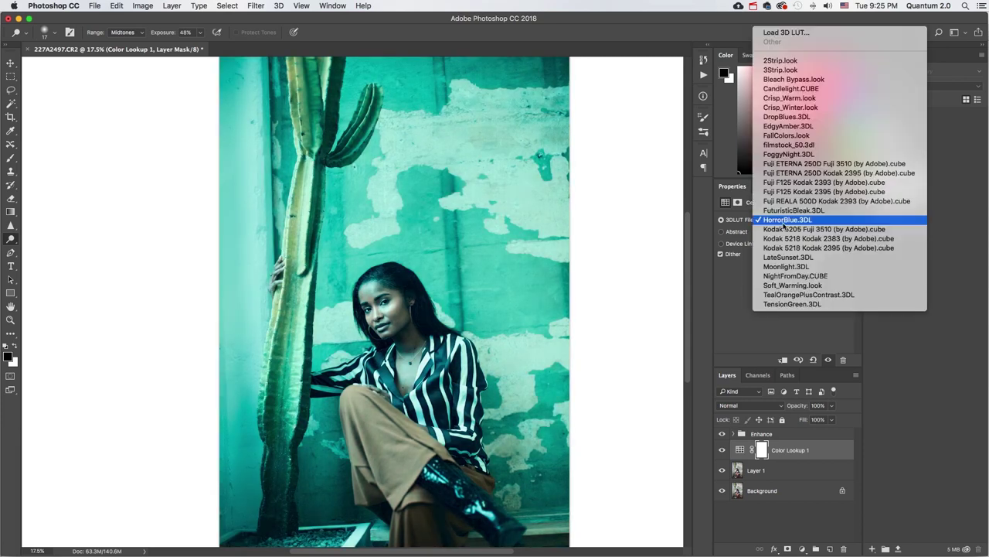
left_click(785, 239)
left_click(791, 224)
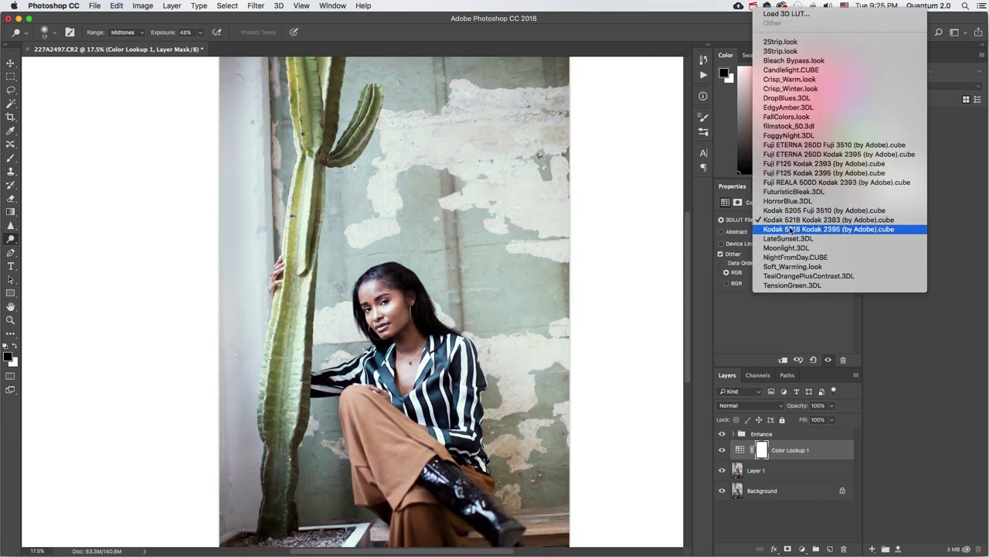
left_click(792, 249)
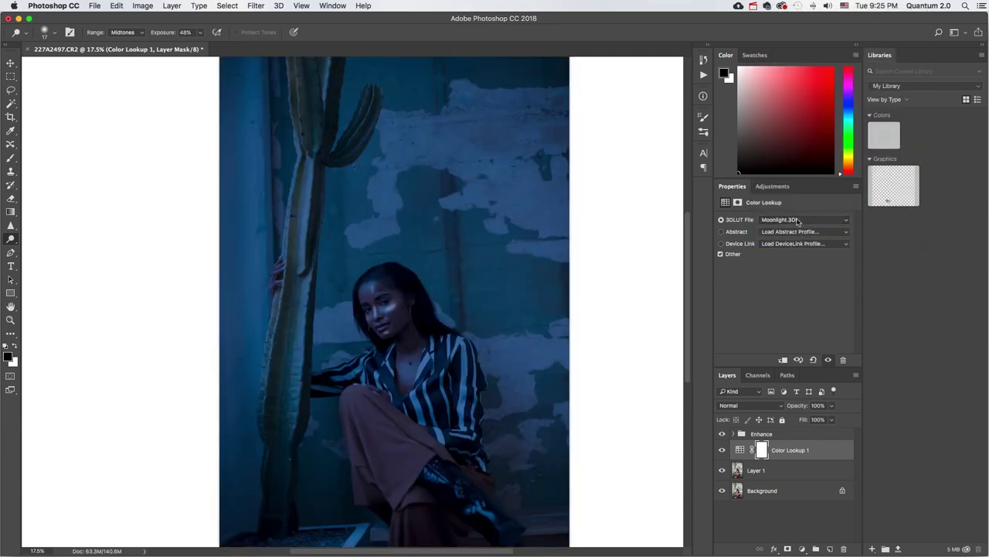
left_click(799, 223)
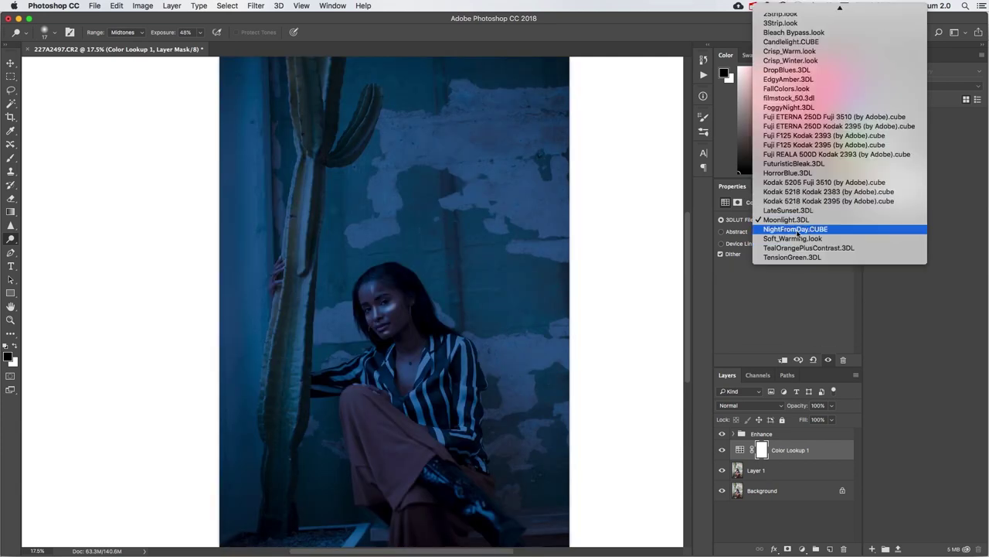
left_click(797, 231)
Step: Try the EdgyAmber, Bleach Bypass, Crisp_Winter and FallColors 3D LUTs on the Color Lookup layer
left_click(797, 223)
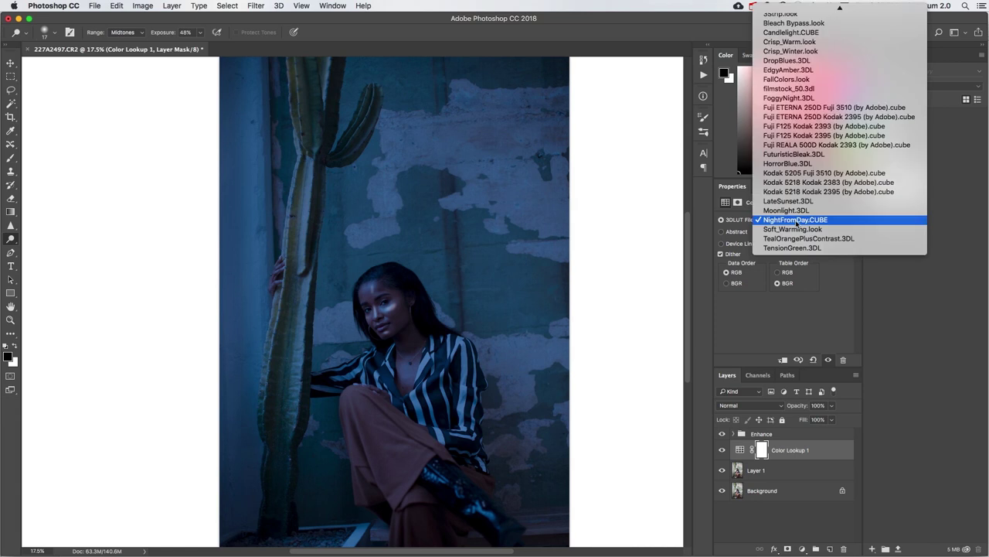
left_click(788, 70)
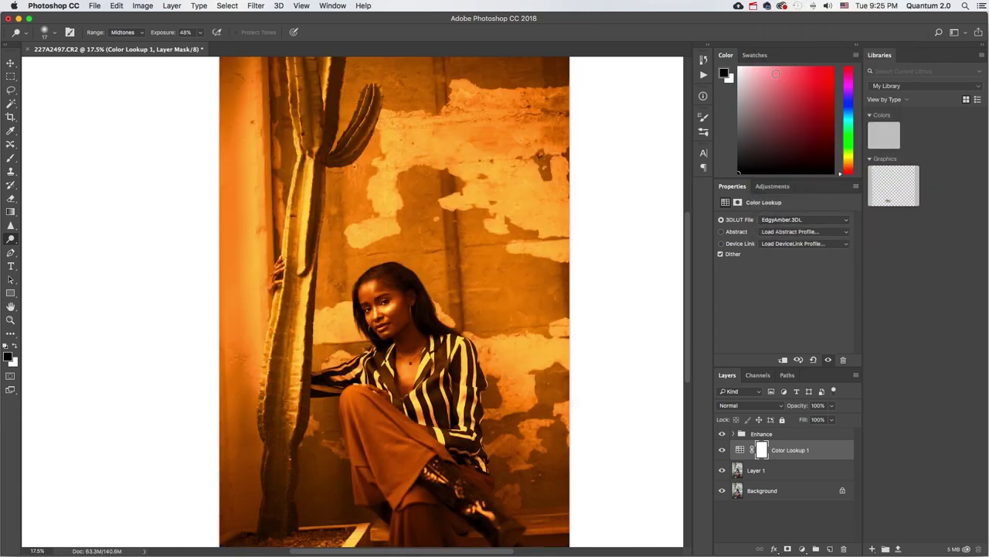
left_click(795, 221)
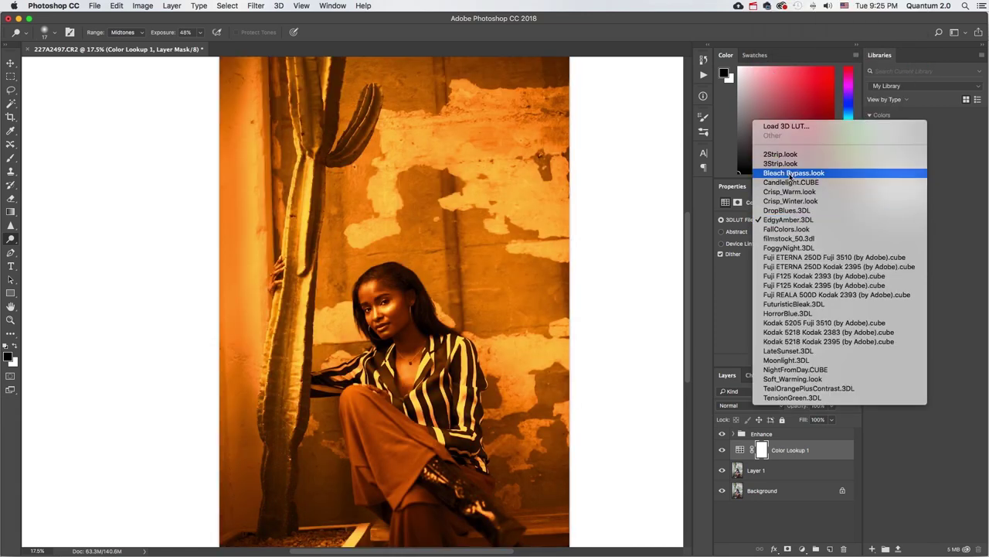
left_click(791, 173)
left_click(794, 223)
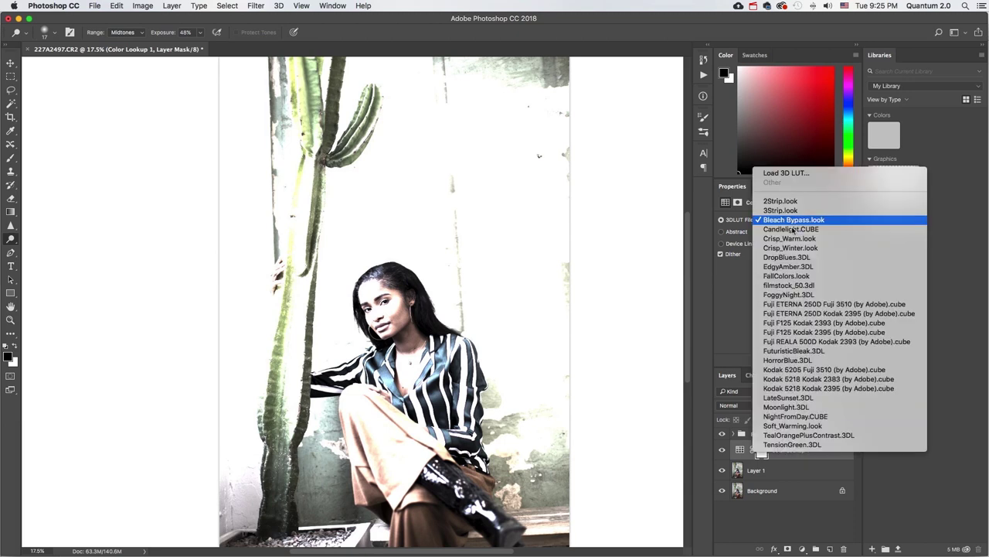
left_click(794, 248)
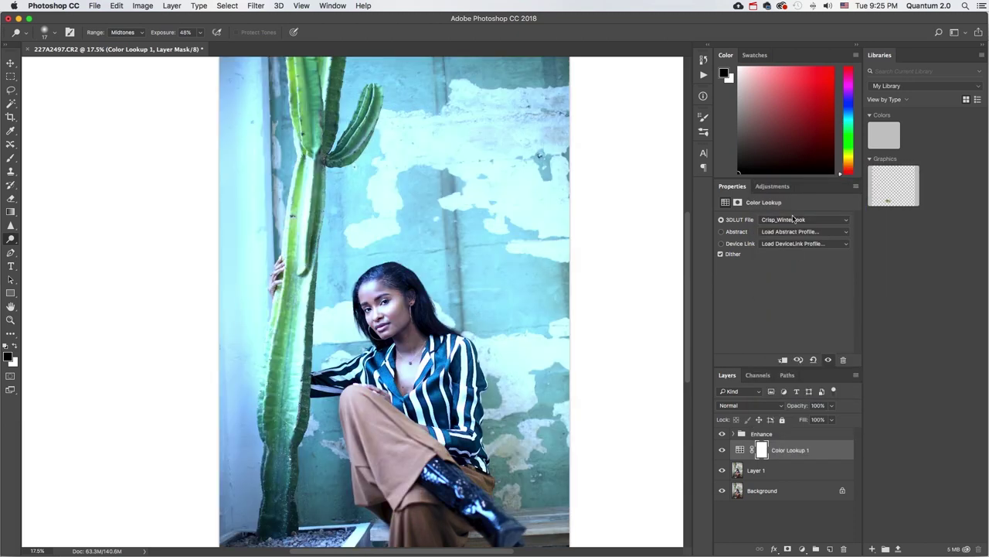
left_click(794, 220)
left_click(794, 255)
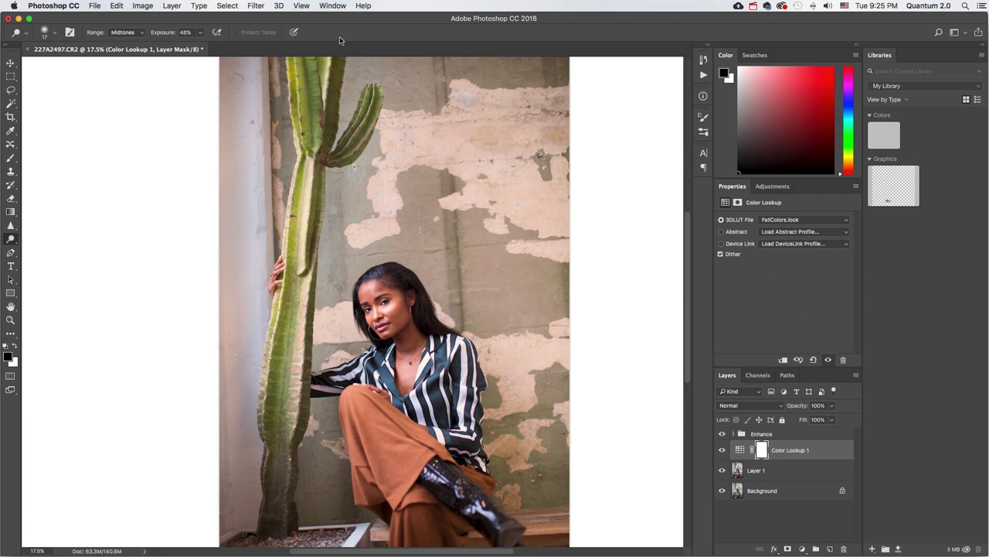
Step: Step back through the lookup changes to remove the Color Lookup adjustment layer
left_click(116, 6)
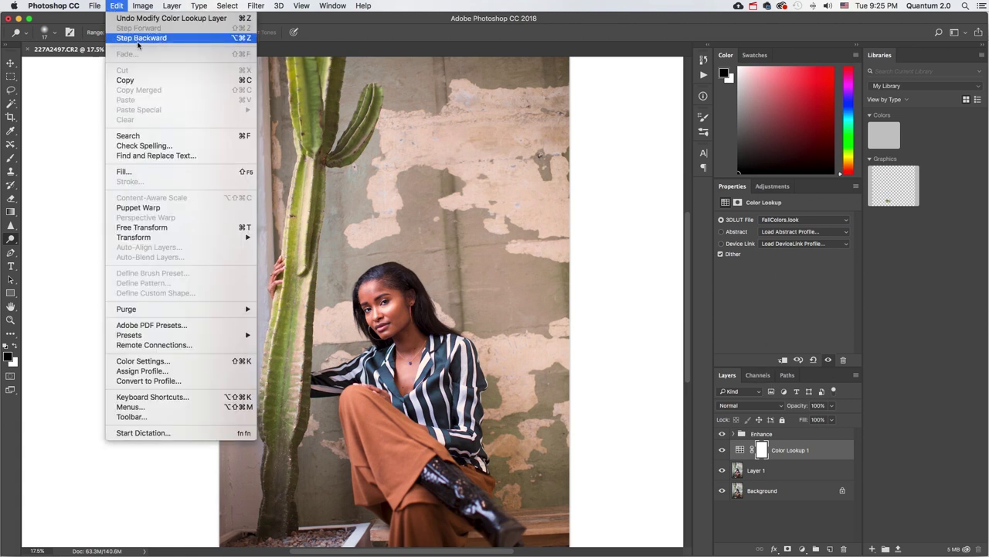
left_click(128, 34)
Step: Add a Selective Color adjustment layer above Layer 1 with the default layer options
left_click(172, 6)
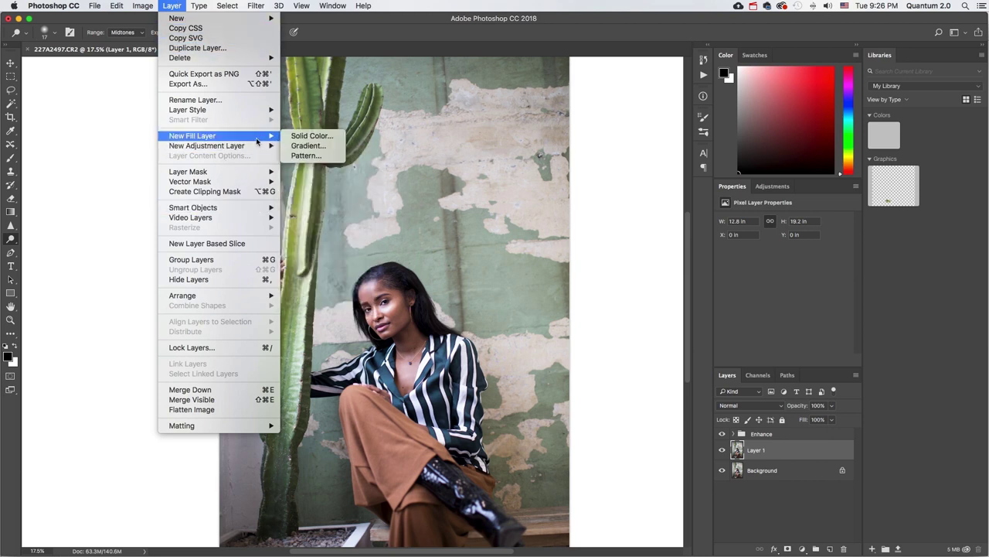
mouse_move(263, 152)
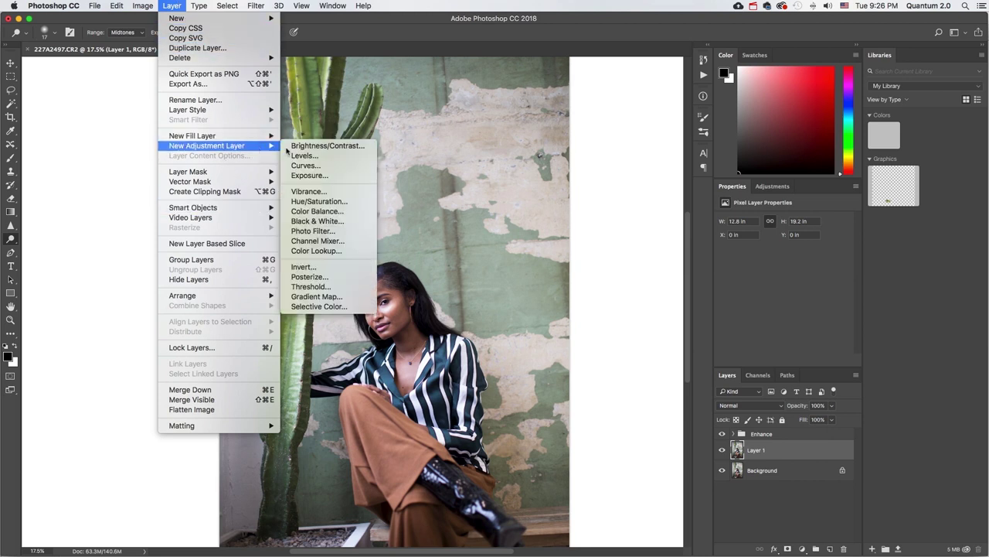
left_click(335, 306)
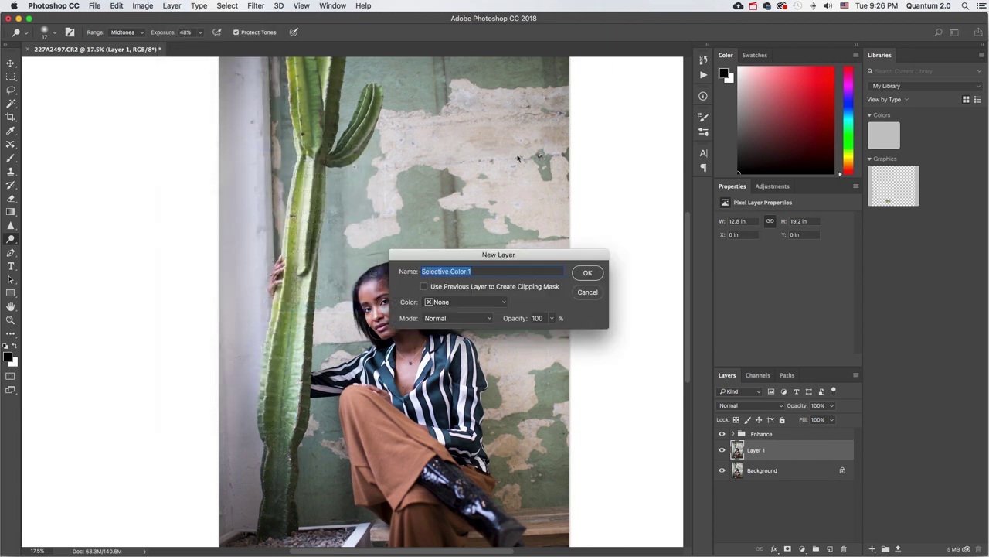
left_click(594, 278)
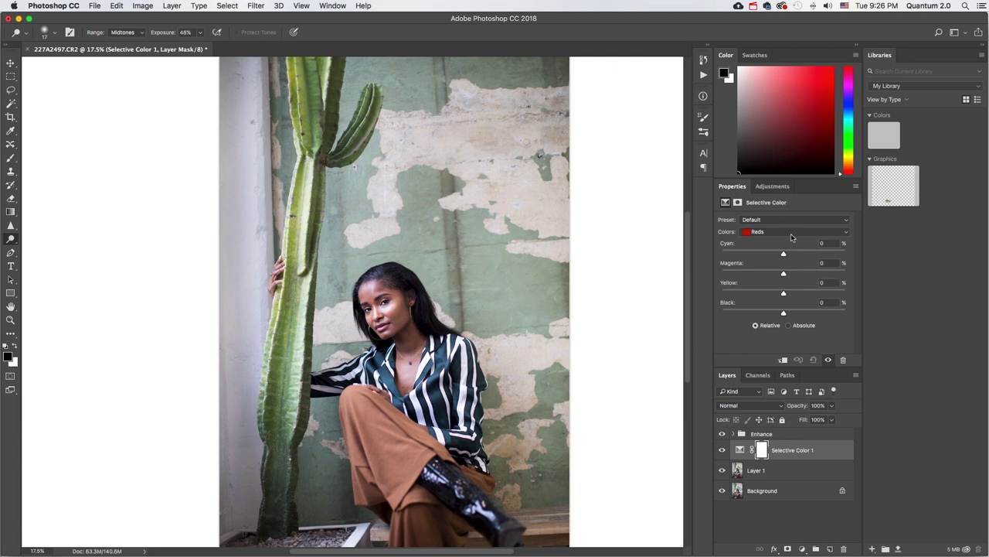
Step: Adjust the Reds in the Selective Color layer to Cyan -40% and Black +4%
left_click(792, 237)
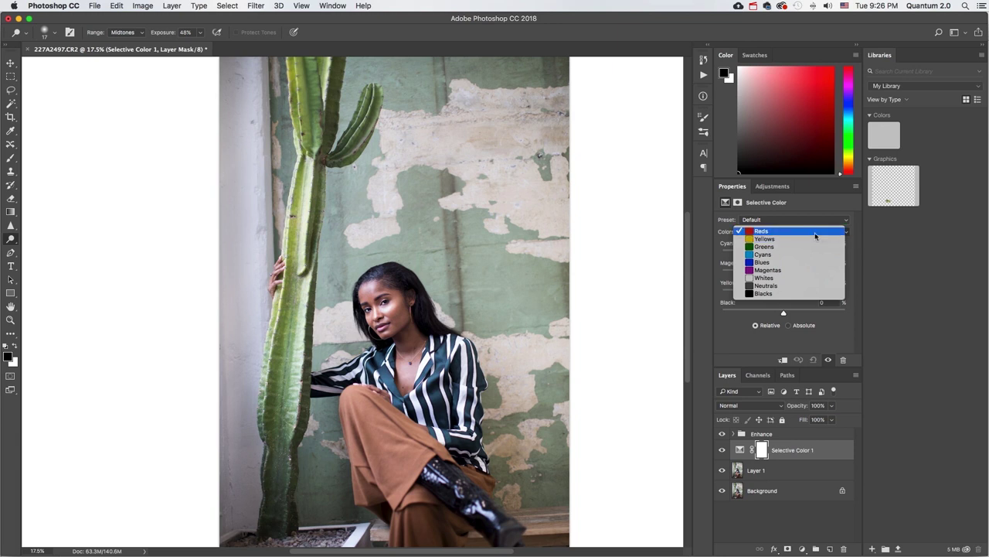
left_click(816, 234)
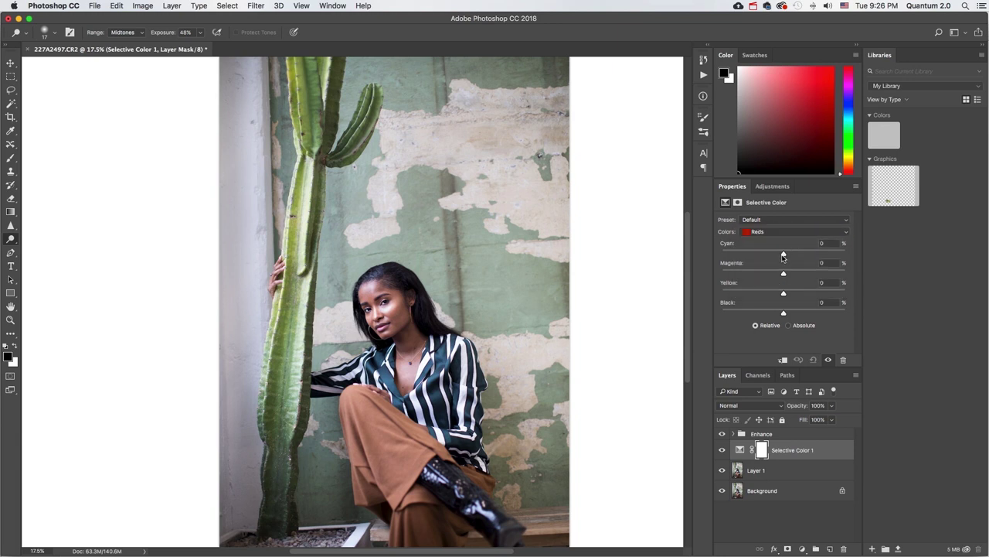
left_click_drag(784, 256, 752, 256)
scroll(507, 312, "up", 5)
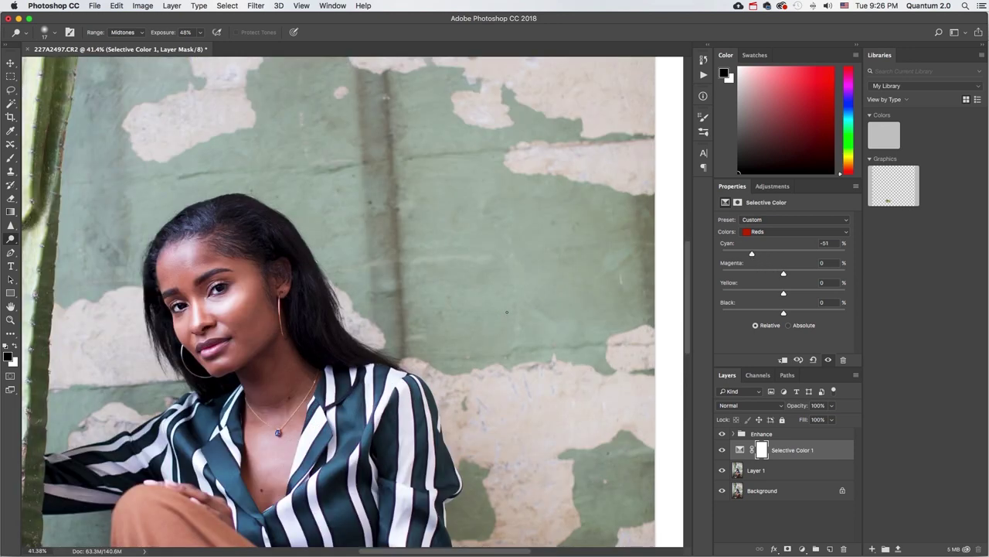
scroll(535, 296, "left", 3)
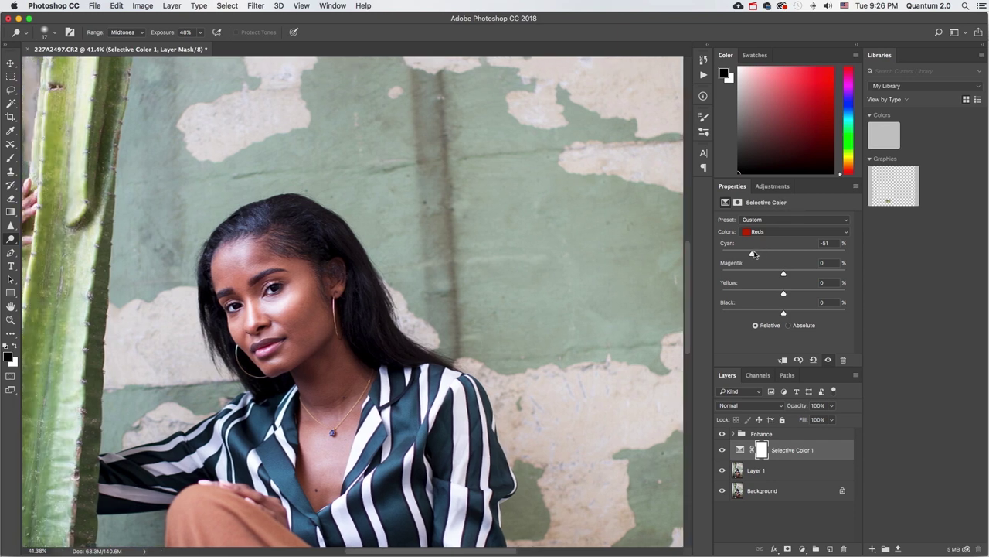
left_click_drag(753, 255, 758, 255)
mouse_move(783, 315)
left_mouse_down()
mouse_move(768, 316)
mouse_move(807, 316)
mouse_move(791, 320)
left_mouse_up()
left_click_drag(788, 315, 786, 310)
key("super+0")
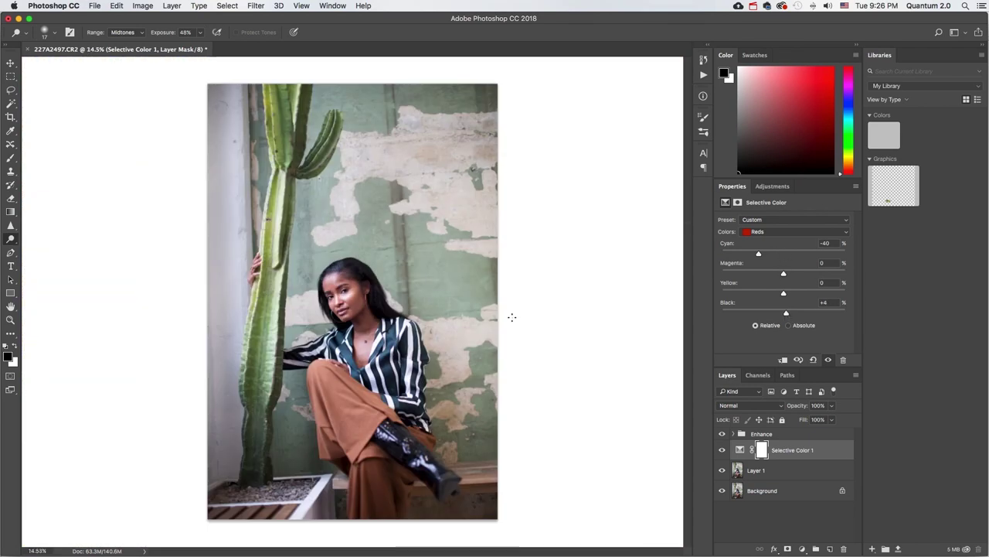
Step: Raise the Black amount slightly for the Blacks in the Selective Color layer
scroll(407, 305, "up", 5)
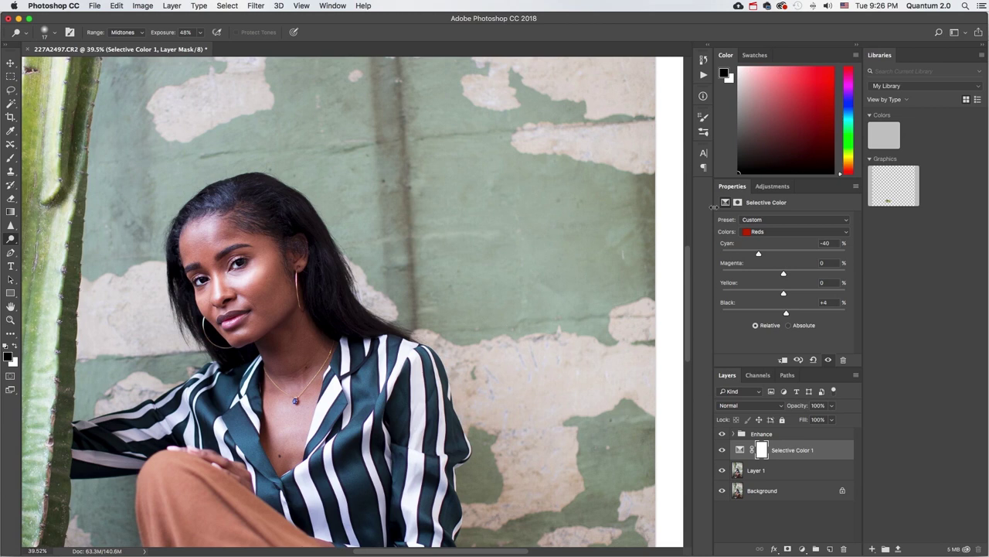
left_click(790, 233)
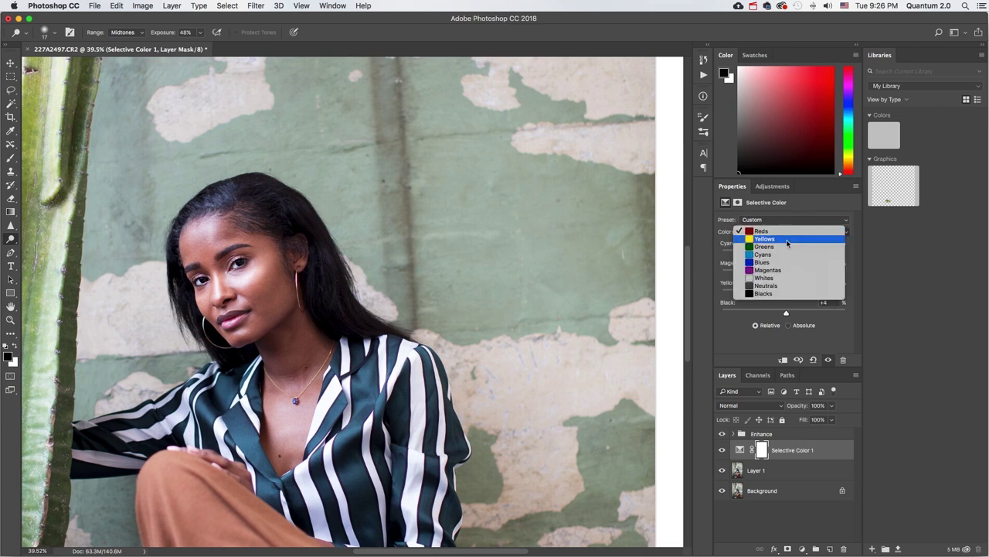
left_click(783, 293)
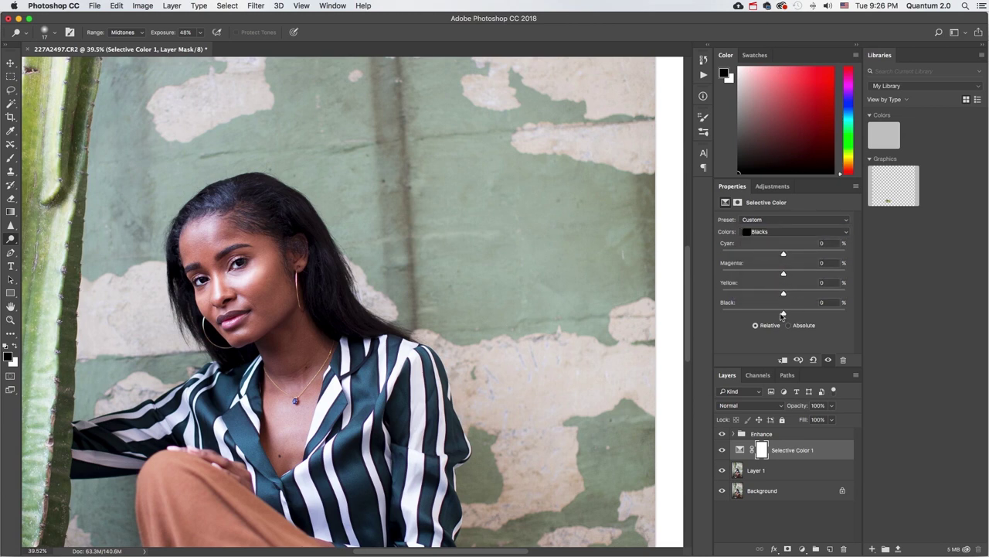
mouse_move(783, 315)
left_mouse_down()
mouse_move(766, 315)
mouse_move(797, 315)
mouse_move(785, 314)
left_mouse_up()
Step: Set the Magenta amount to -29% for the Magentas in the Selective Color layer
left_click(796, 231)
left_click(796, 221)
left_click(784, 293)
mouse_move(783, 274)
left_mouse_down()
mouse_move(786, 254)
mouse_move(753, 274)
mouse_move(766, 274)
left_mouse_up()
type("3")
left_click(773, 232)
left_click(768, 215)
left_click(773, 231)
key("Escape")
Step: Compare the portrait with and without the Selective Color layer, both close up on the woman and as a whole image
key("super+0")
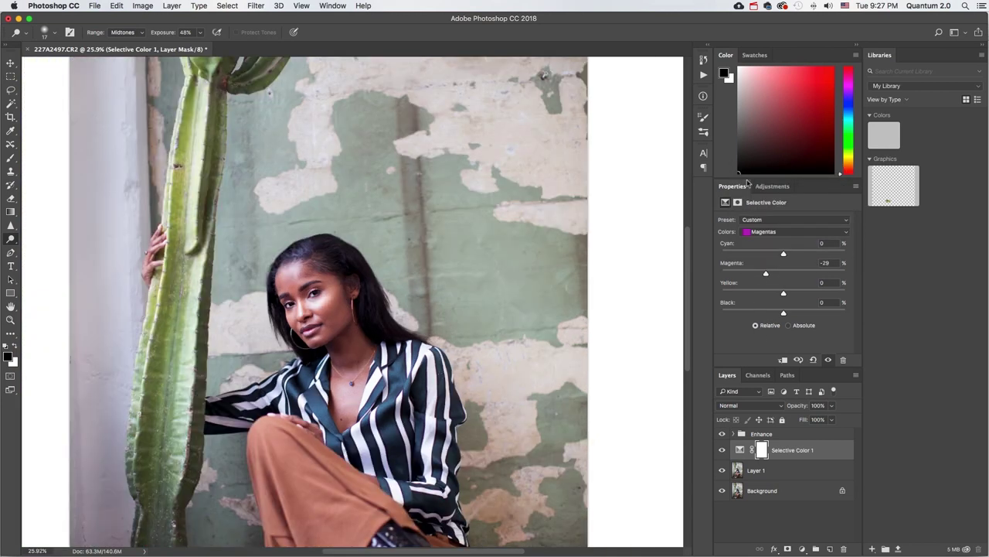
scroll(371, 309, "down", 5)
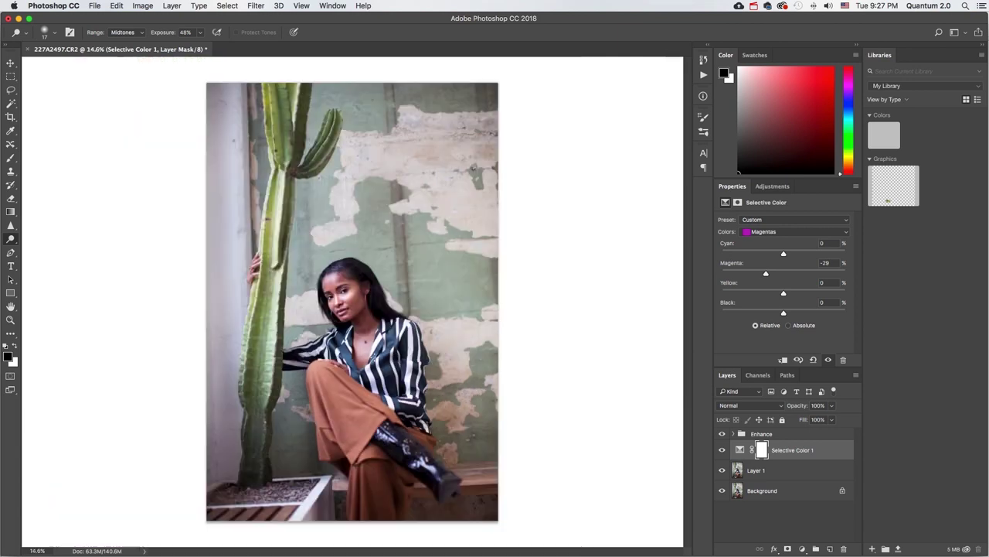
scroll(371, 309, "up", 4)
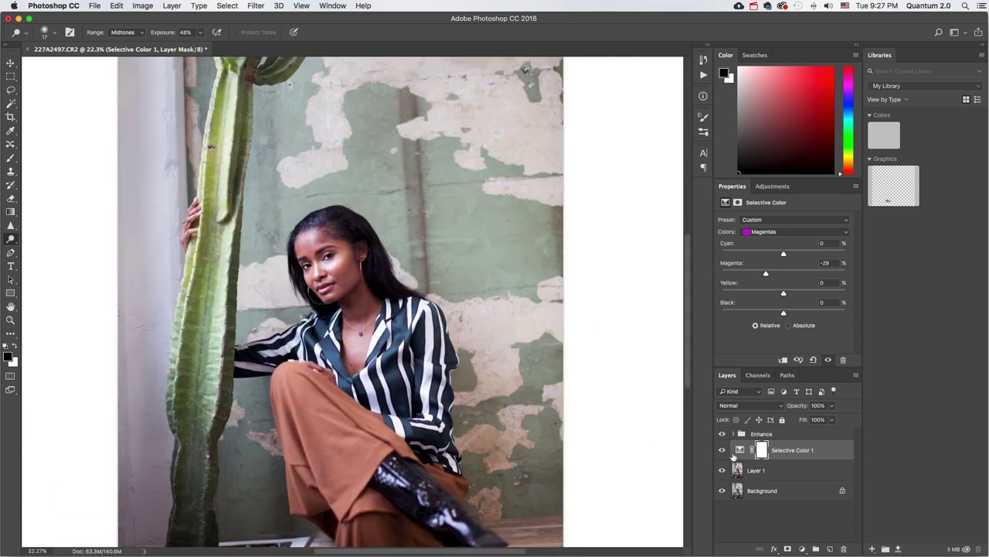
left_click(723, 452)
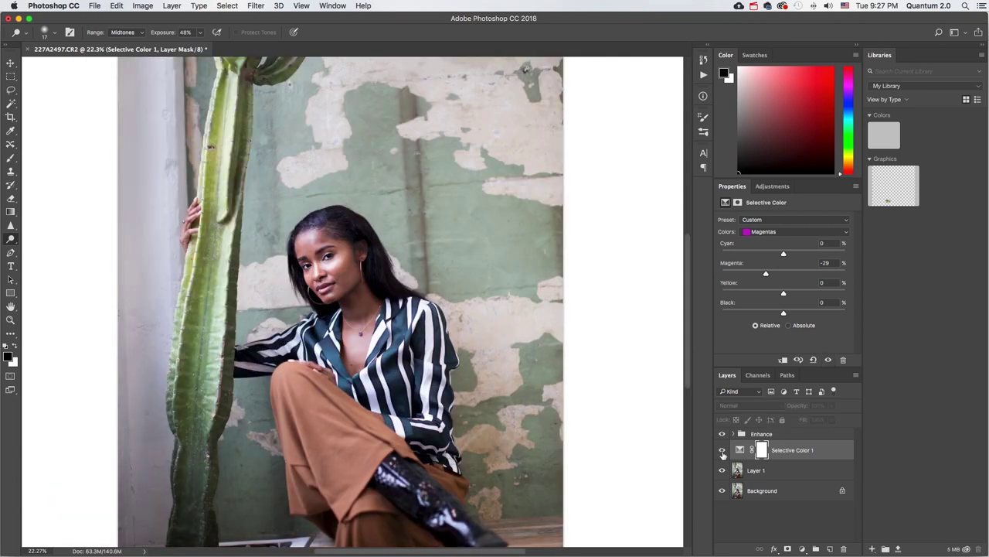
left_click(723, 453)
left_click(723, 452)
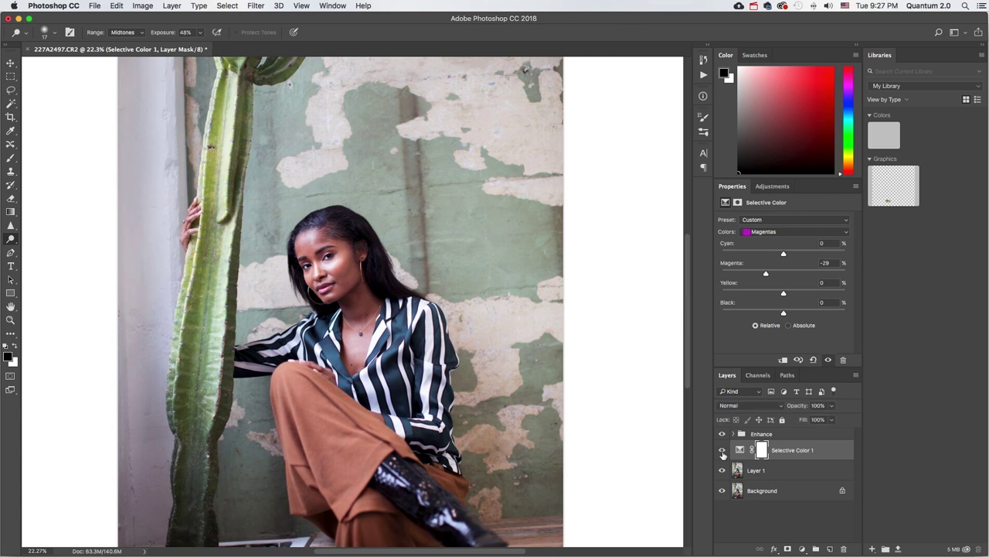
left_click(722, 452)
left_click(723, 453)
scroll(324, 235, "up", 3)
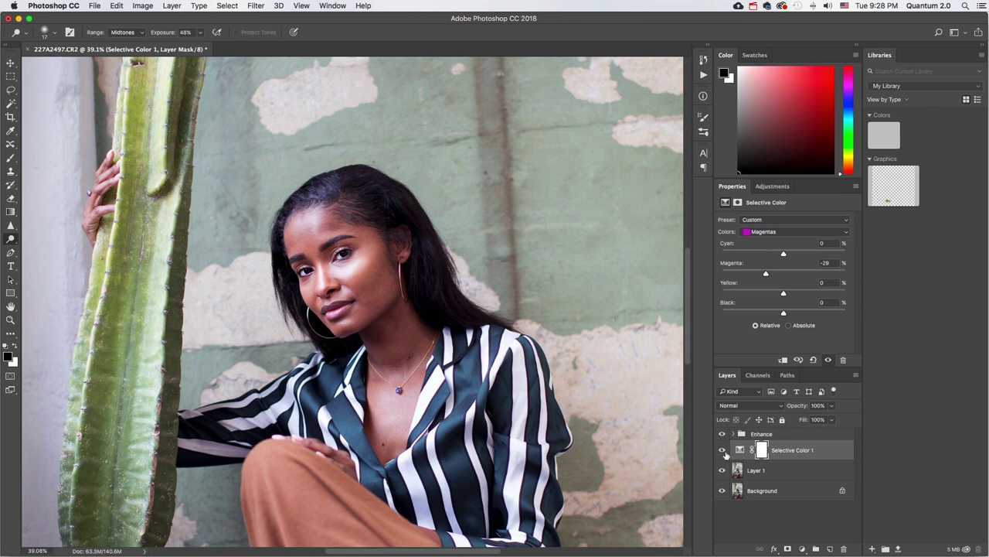
left_click(723, 451)
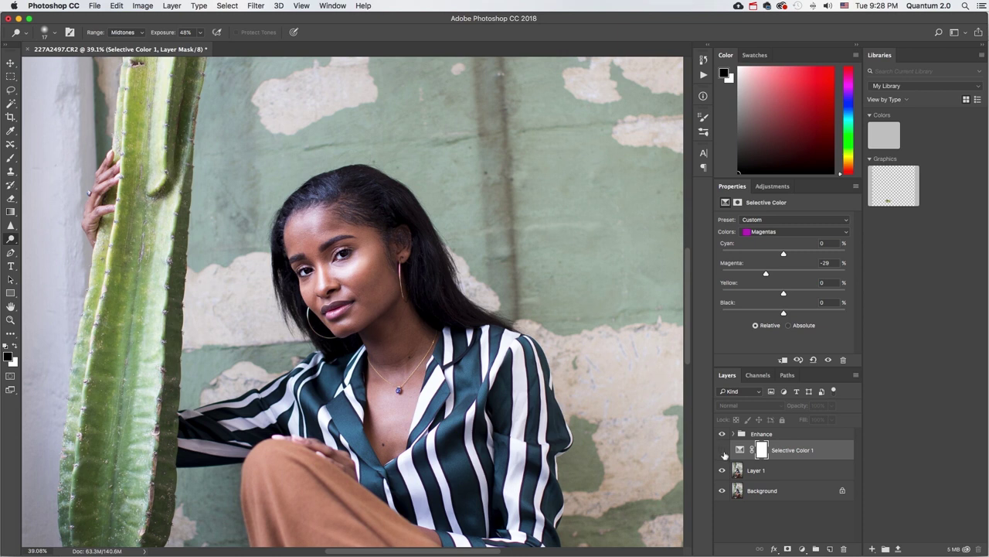
left_click(722, 451)
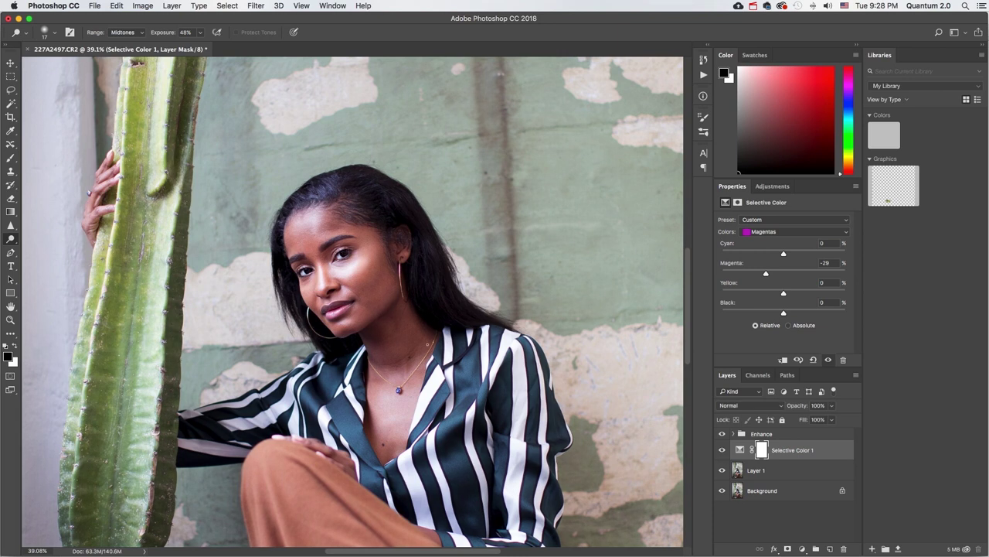
scroll(352, 302, "down", 3)
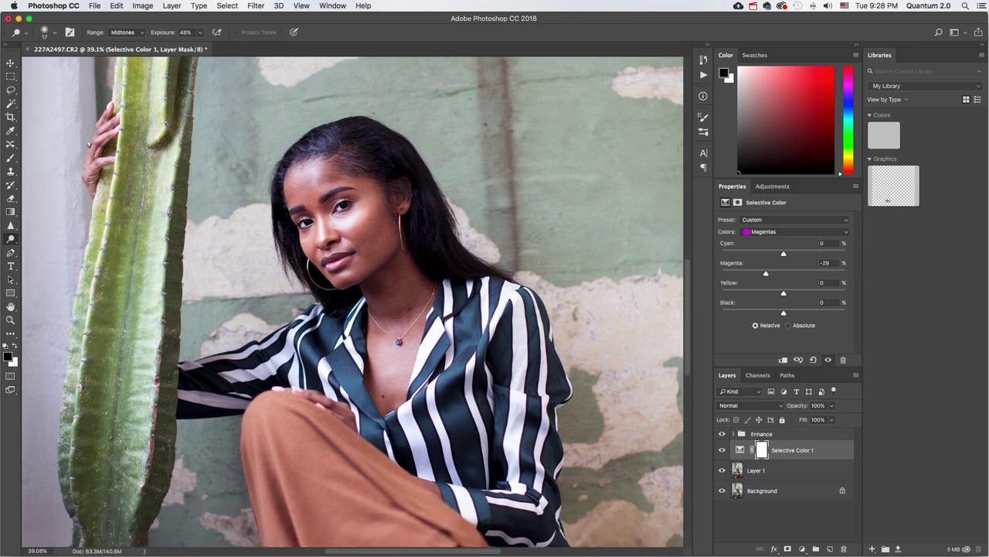
key("ctrl+0")
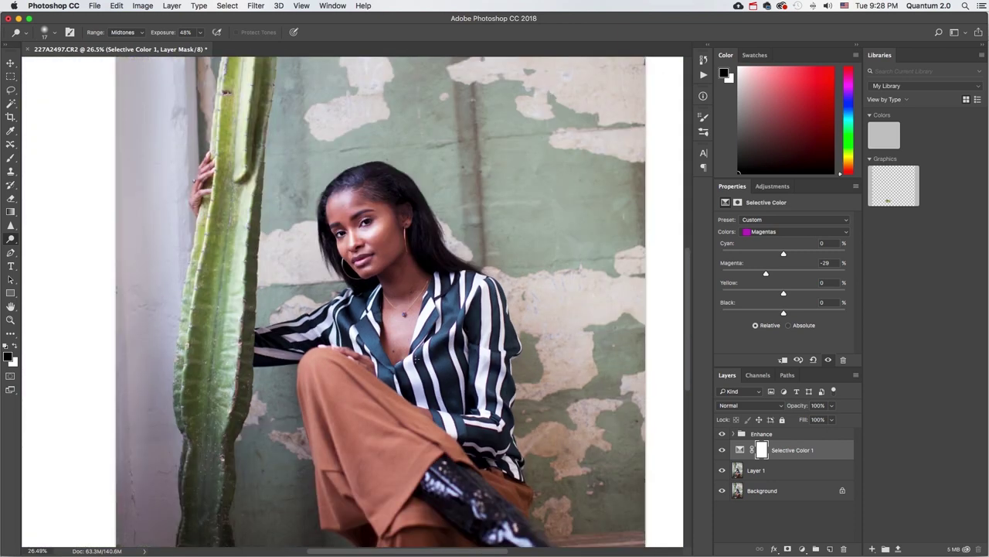
scroll(415, 360, "down", 3)
scroll(416, 360, "up", 2)
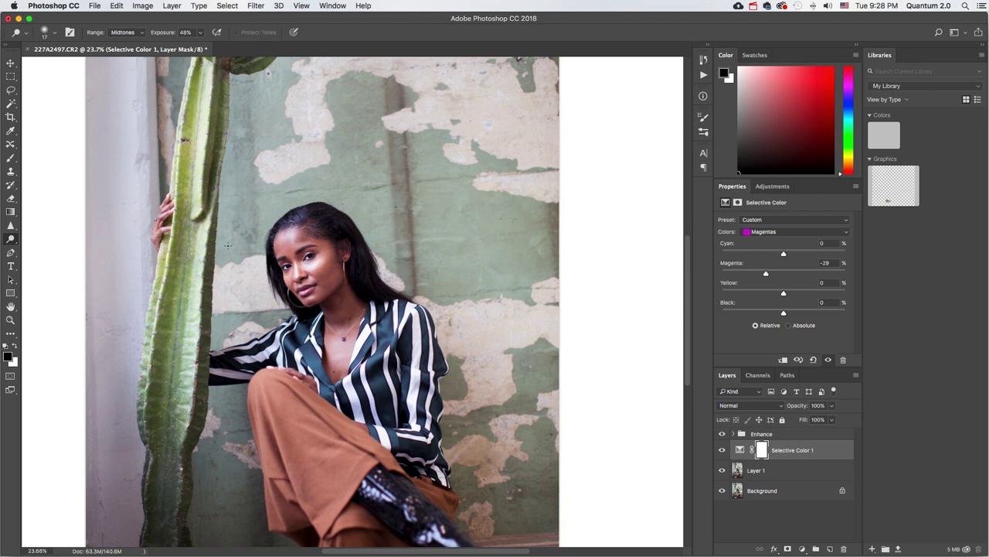
scroll(250, 298, "down", 3)
scroll(251, 296, "up", 2)
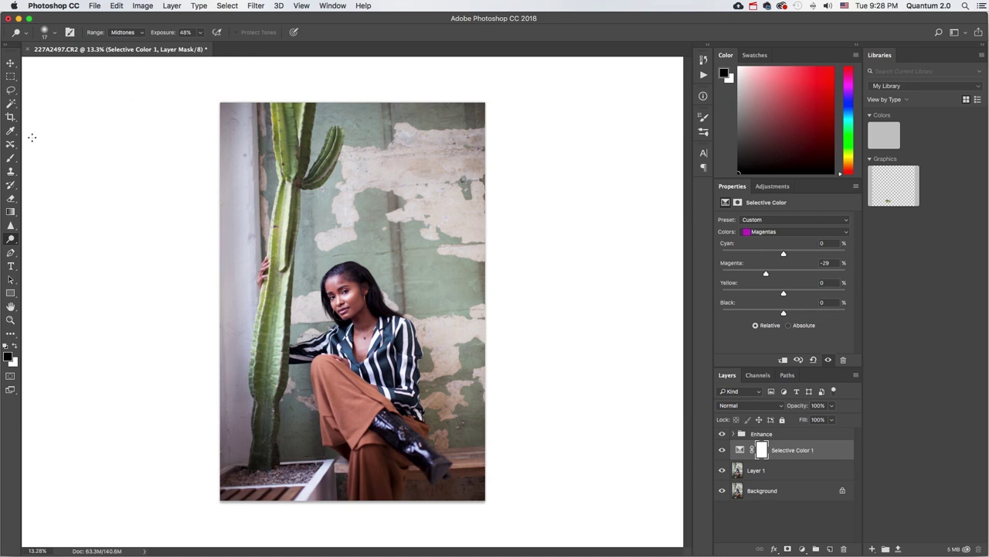
Step: Start a crop of the portrait and try the 1:1 (Square) aspect ratio
key("c")
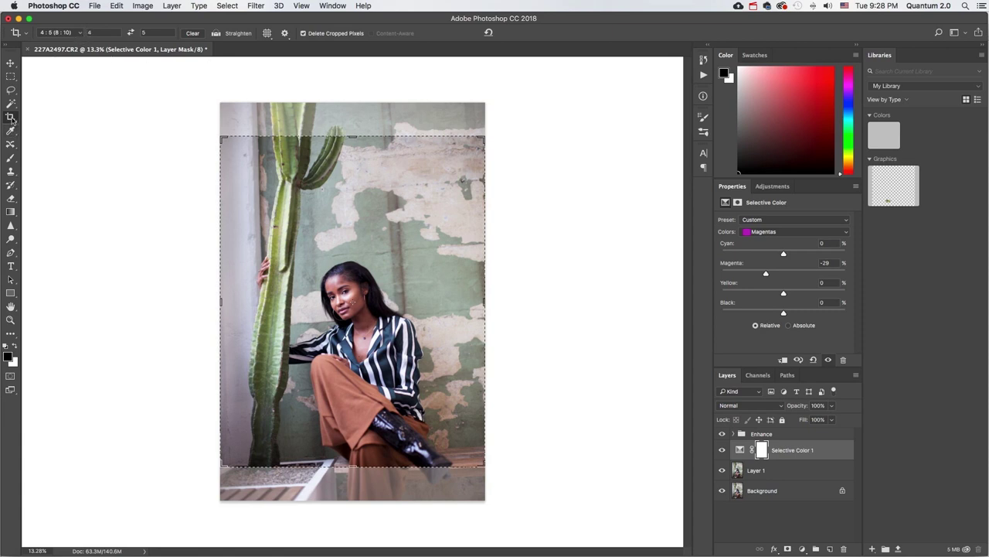
left_click(74, 33)
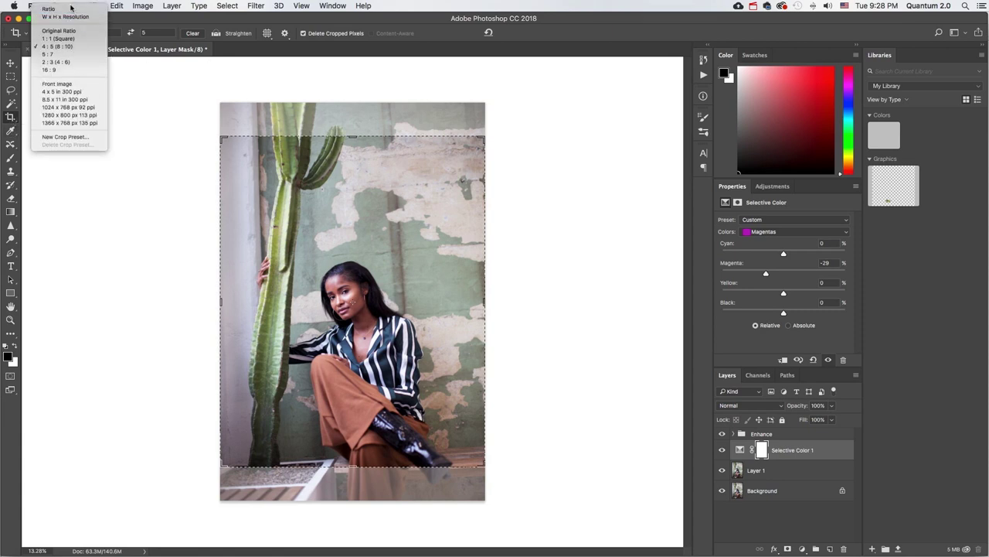
left_click(69, 8)
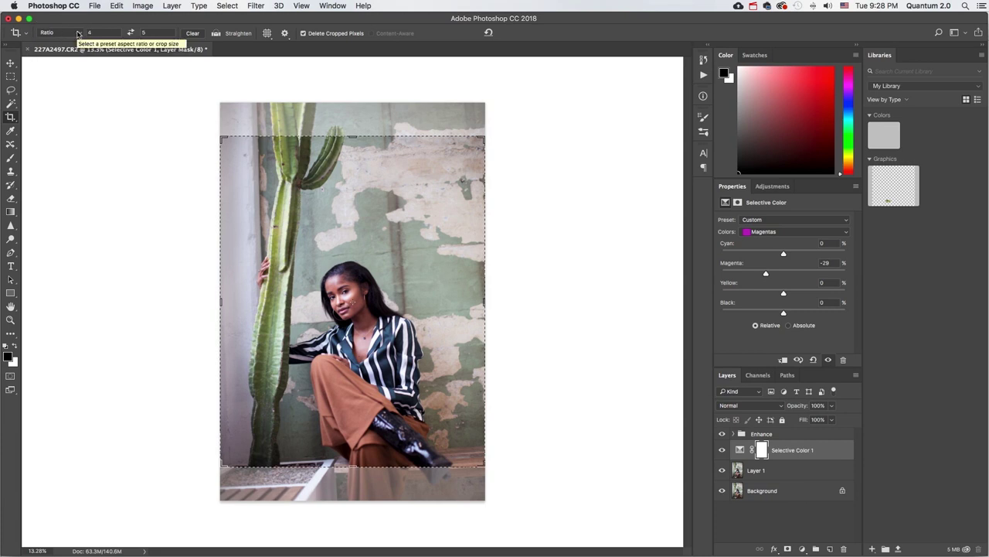
left_click(99, 32)
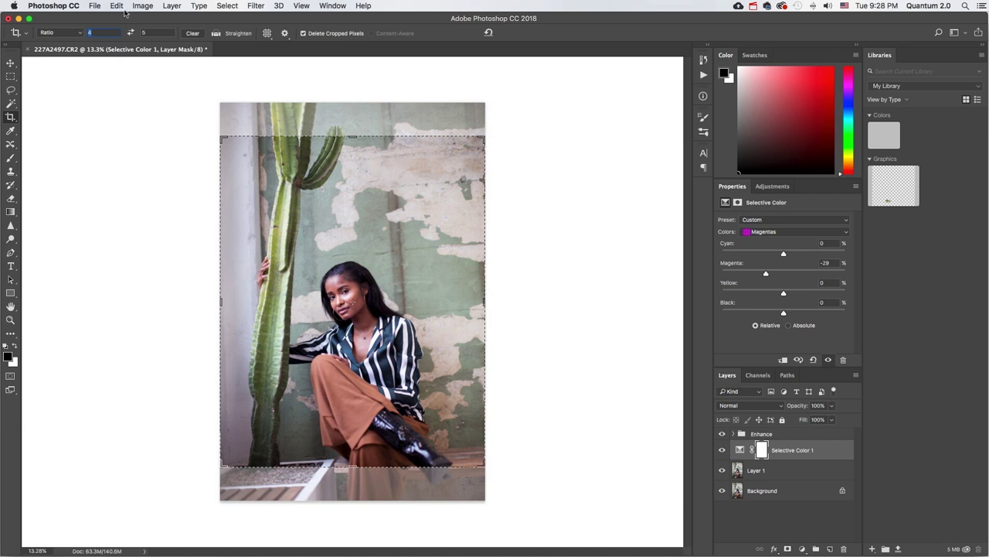
left_click(73, 34)
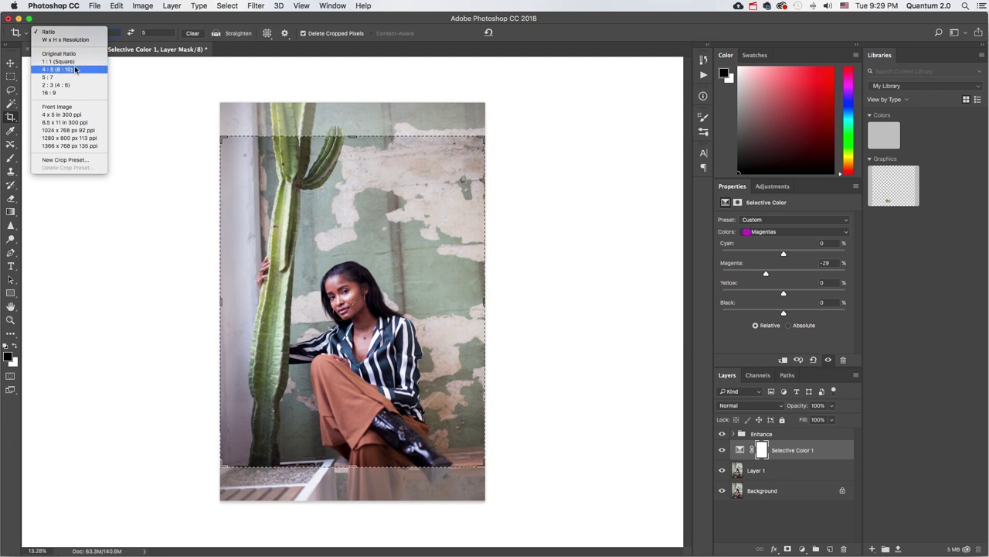
left_click(68, 61)
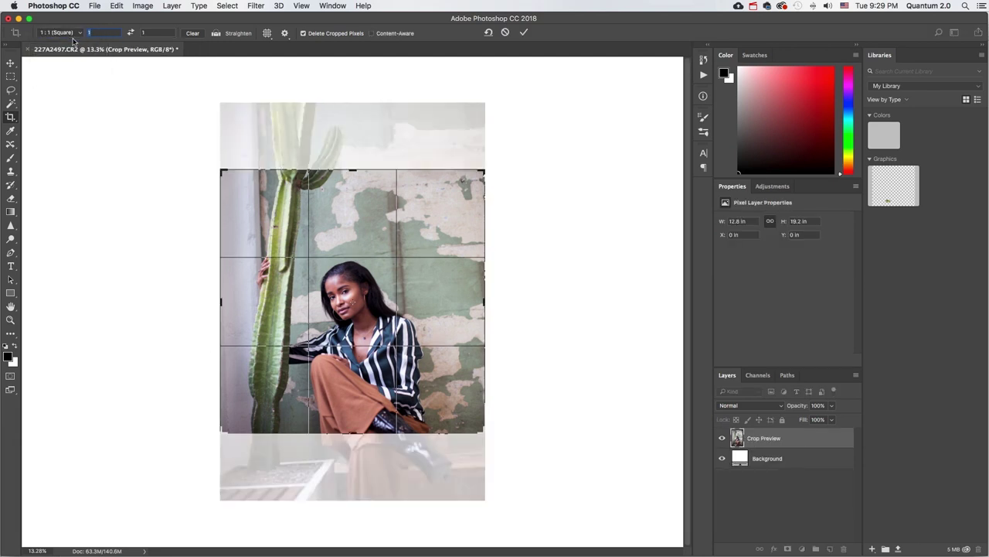
Step: Try cropping the portrait to the 4:5 (8:10) ratio with a slightly shifted frame, and undo the crop
left_click(74, 37)
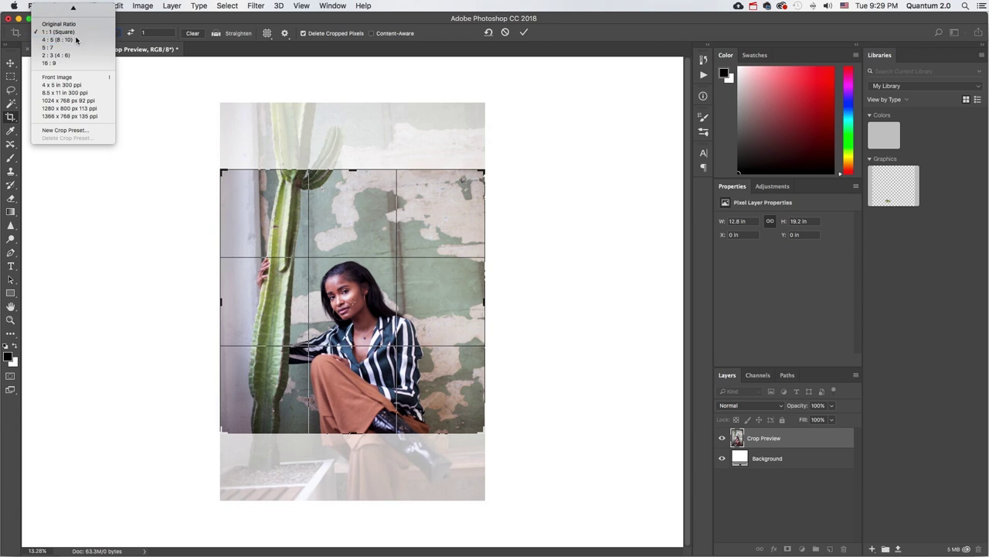
left_click(75, 42)
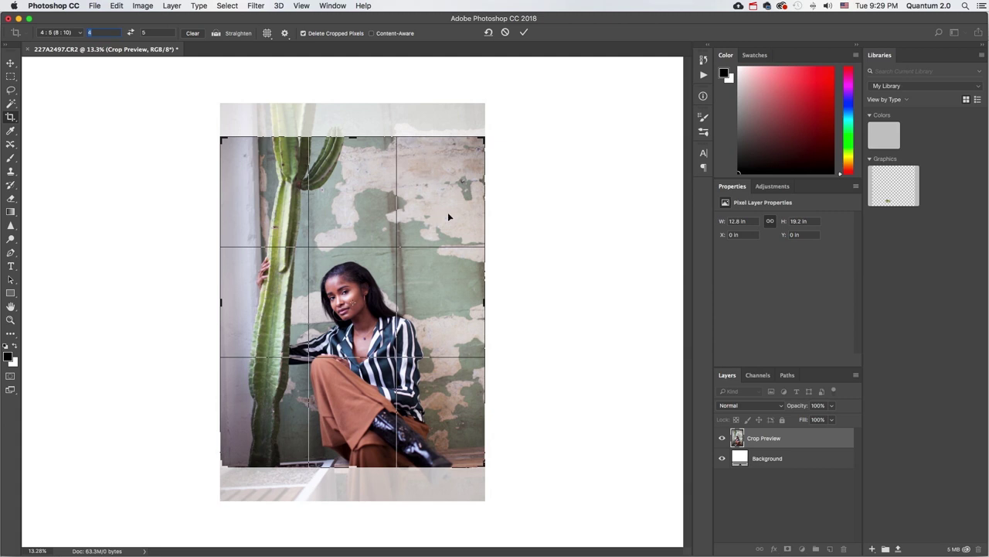
left_click_drag(447, 259, 446, 253)
key("Return")
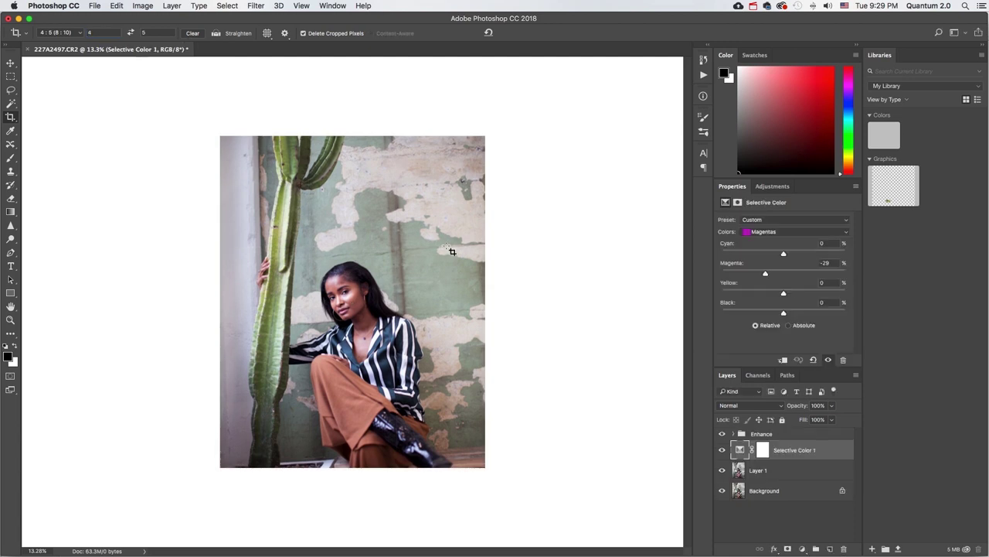
key("super+z")
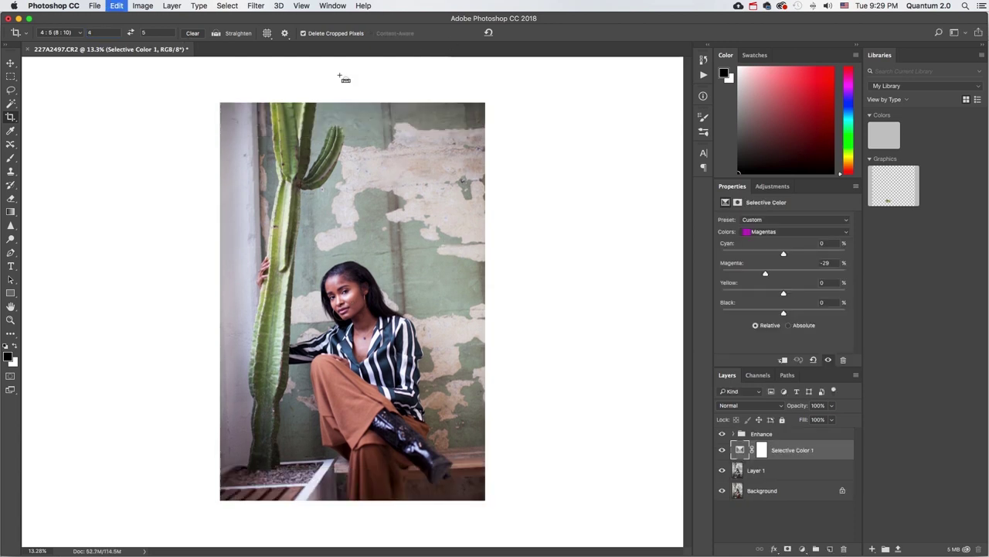
Step: Crop the portrait to the 4:5 (8:10) ratio with the frame placed slightly lower on the image
left_click(67, 34)
left_click(67, 35)
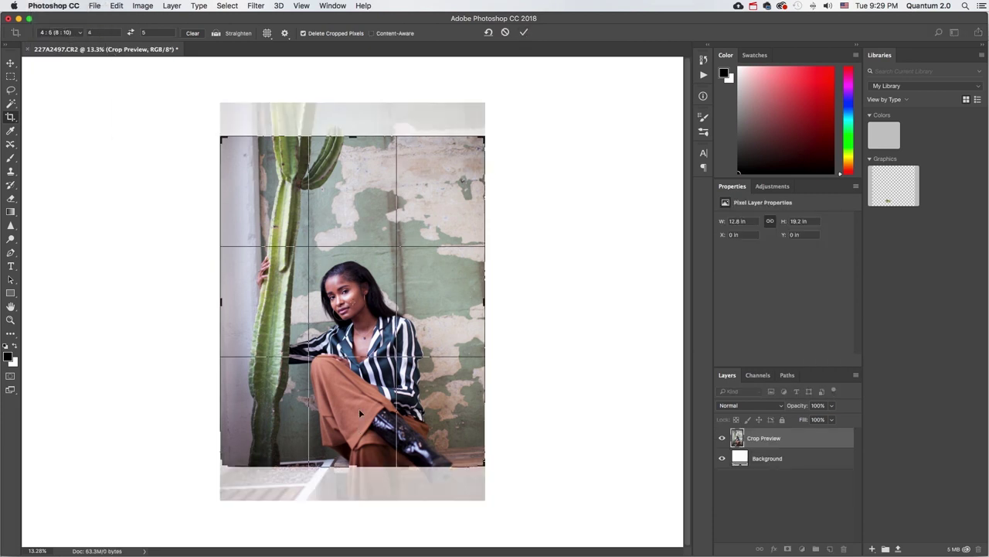
left_click_drag(359, 408, 359, 407)
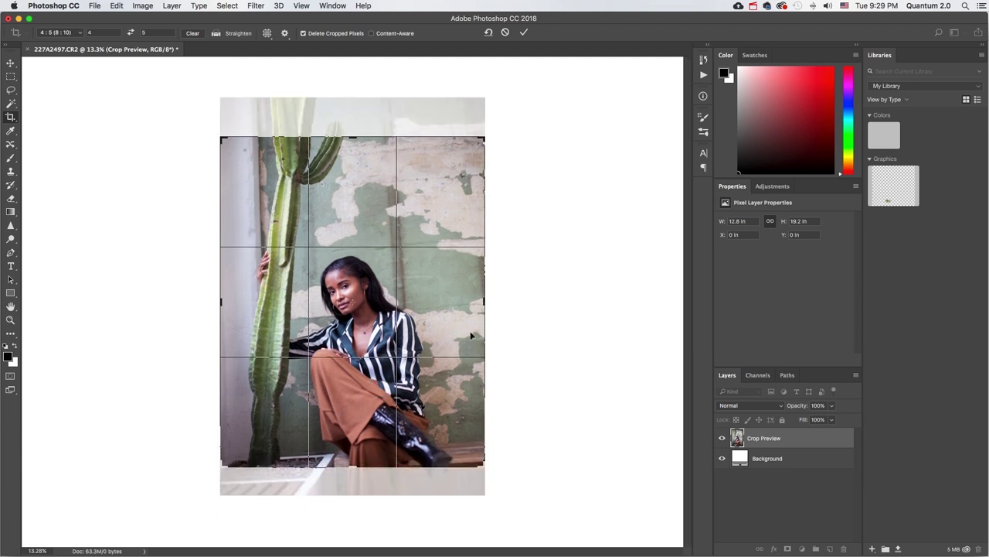
left_click(523, 34)
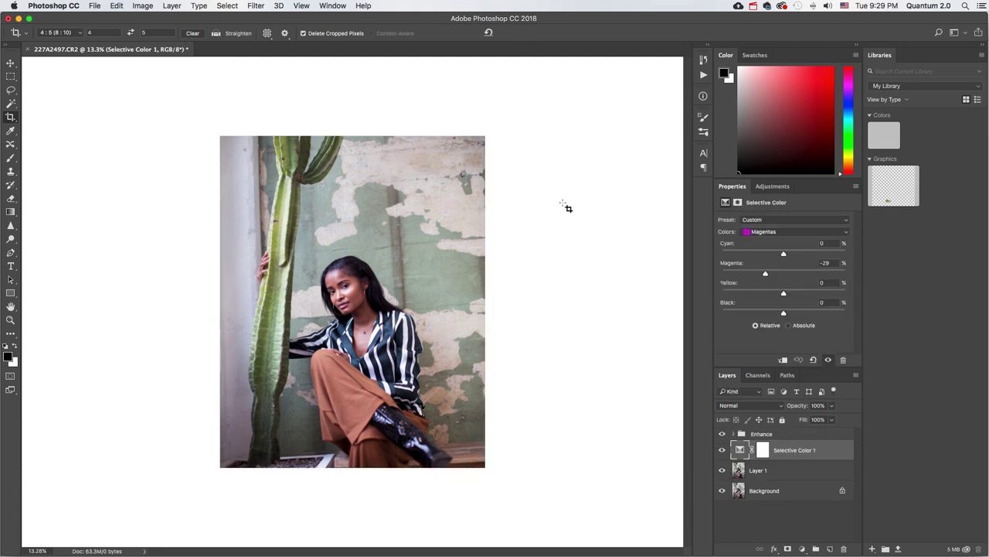
Step: Stamp all visible layers into a new layer above the Enhance group and convert it to a smart object
left_click(779, 437)
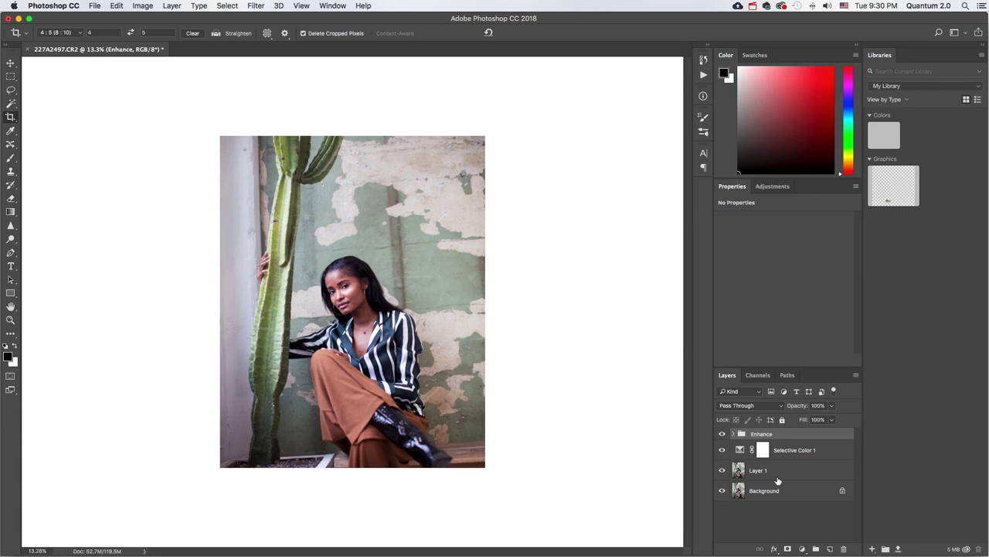
key("super+alt+shift+e")
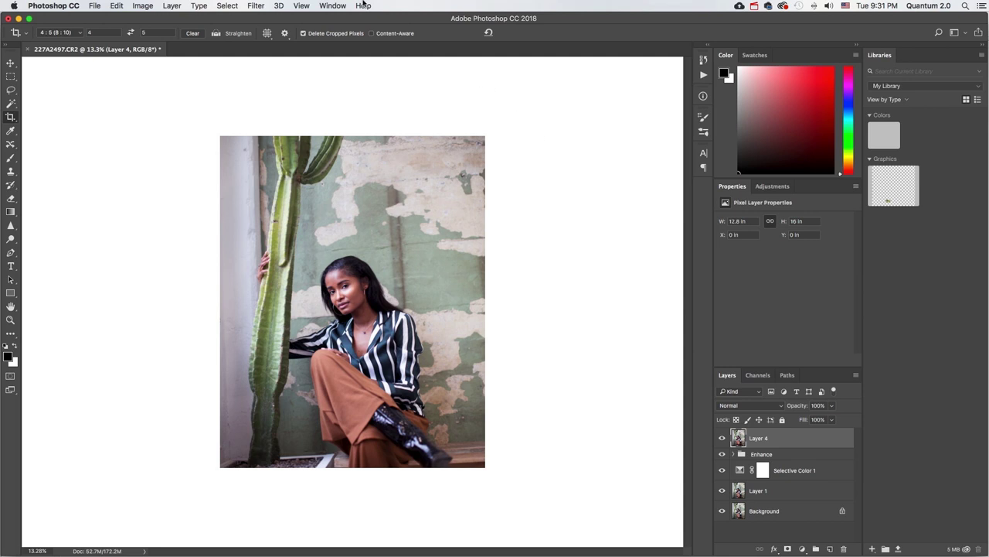
left_click(226, 5)
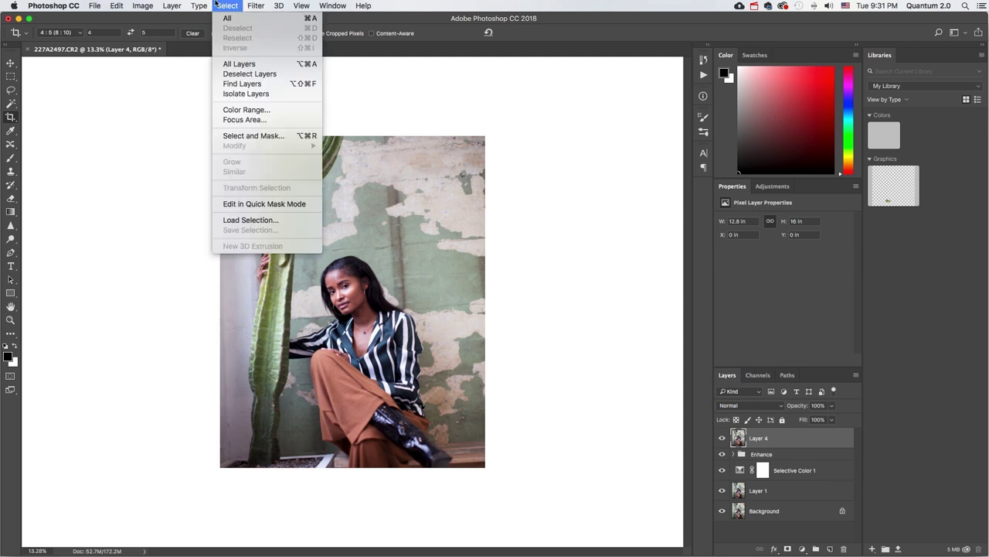
mouse_move(165, 5)
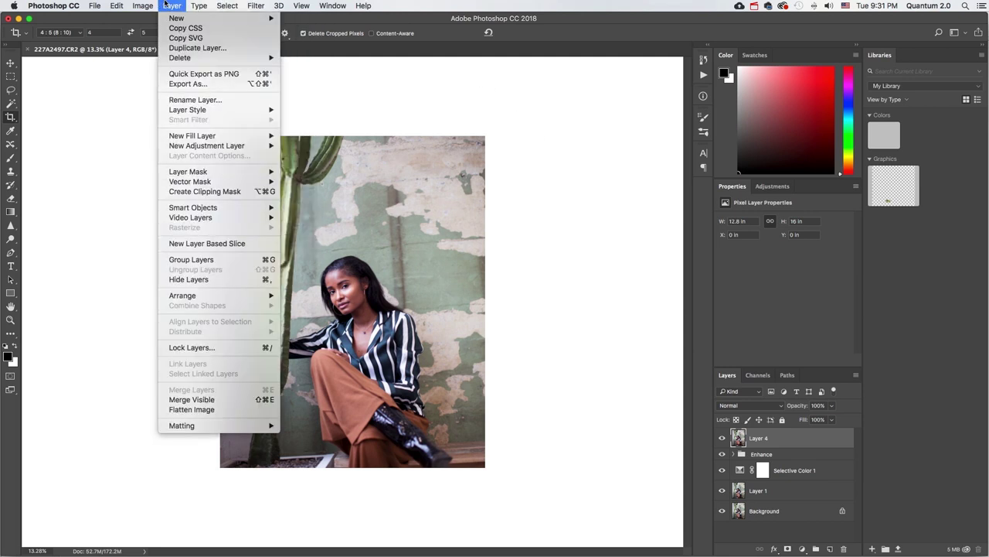
mouse_move(180, 207)
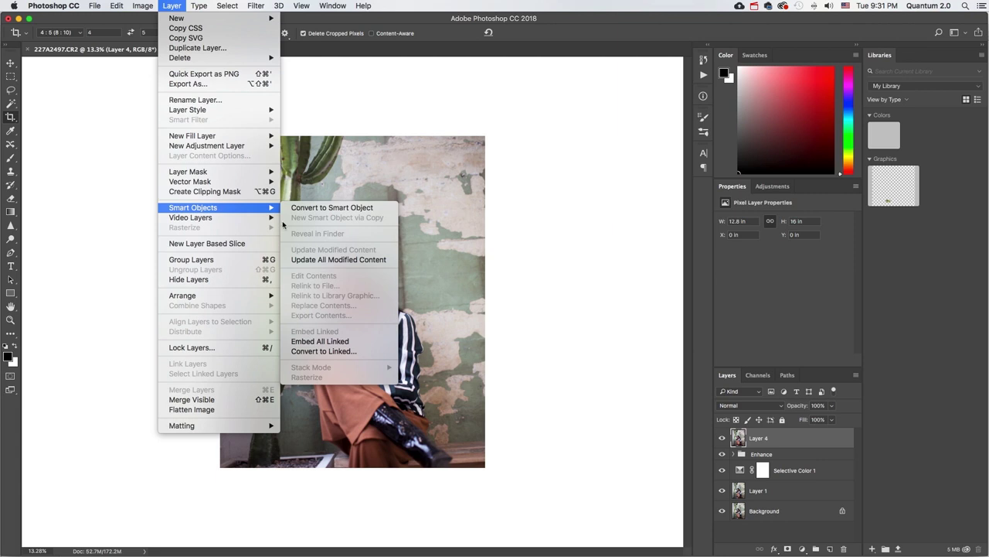
left_click(324, 207)
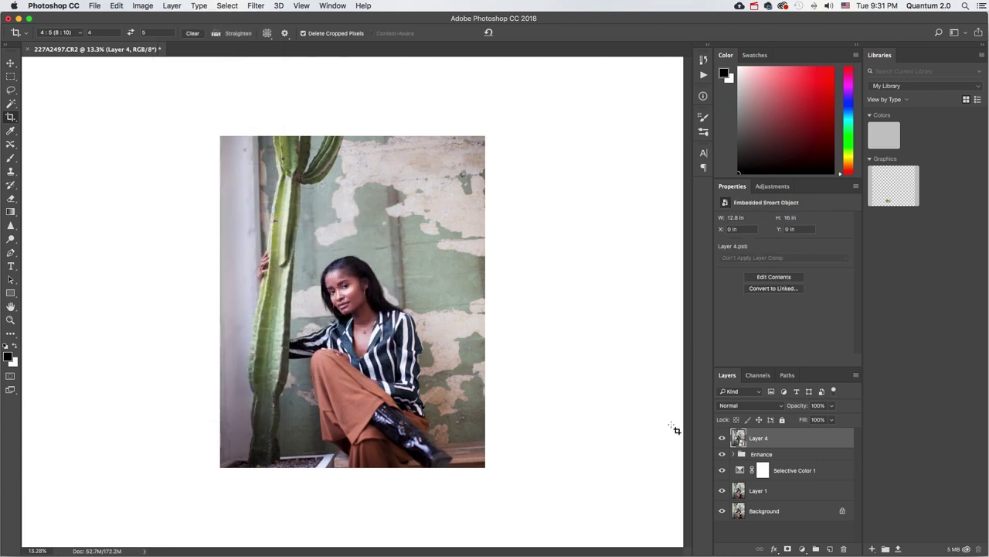
Step: Sharpen the merged smart object with a High Pass filter of 1.4 pixels radius and set its blending mode to Overlay
left_click(255, 5)
mouse_move(291, 130)
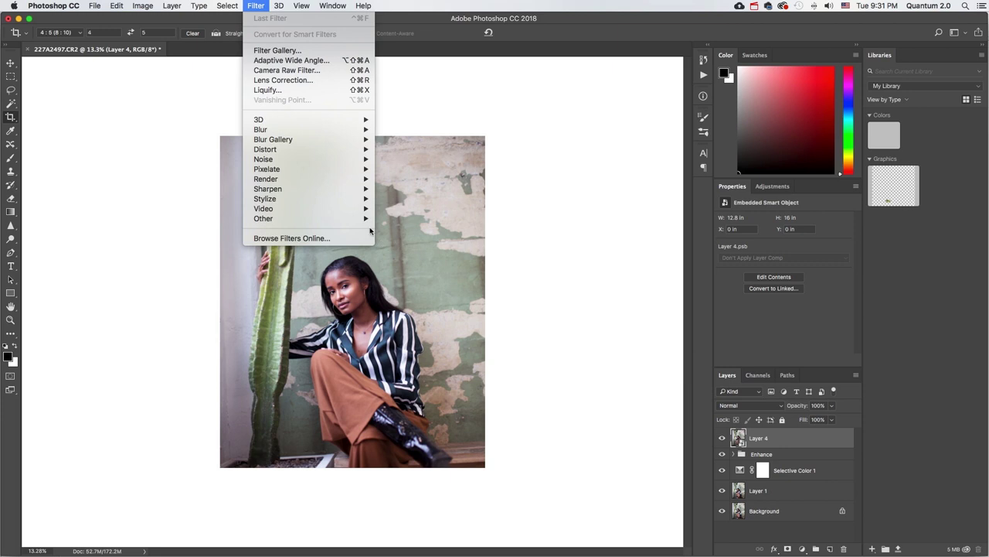
mouse_move(364, 218)
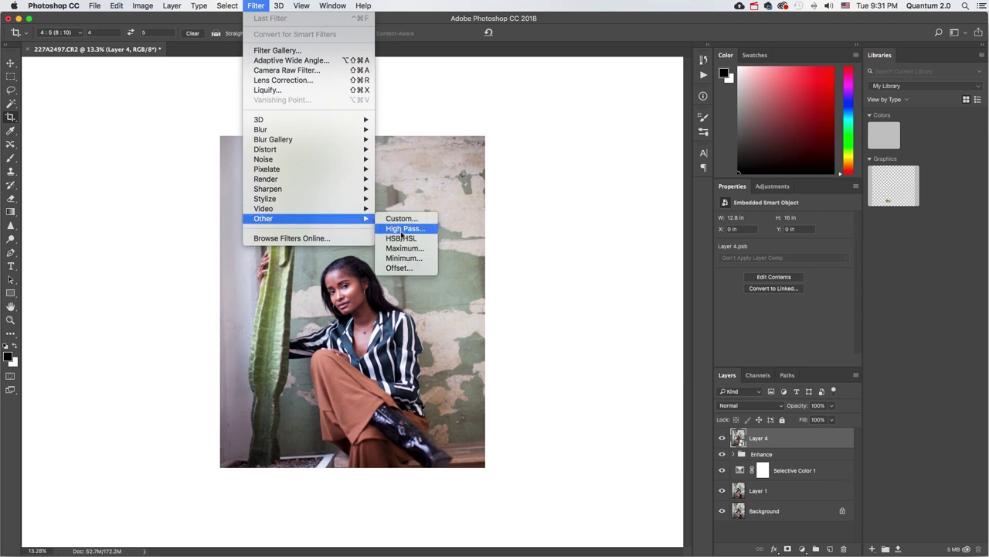
left_click(401, 230)
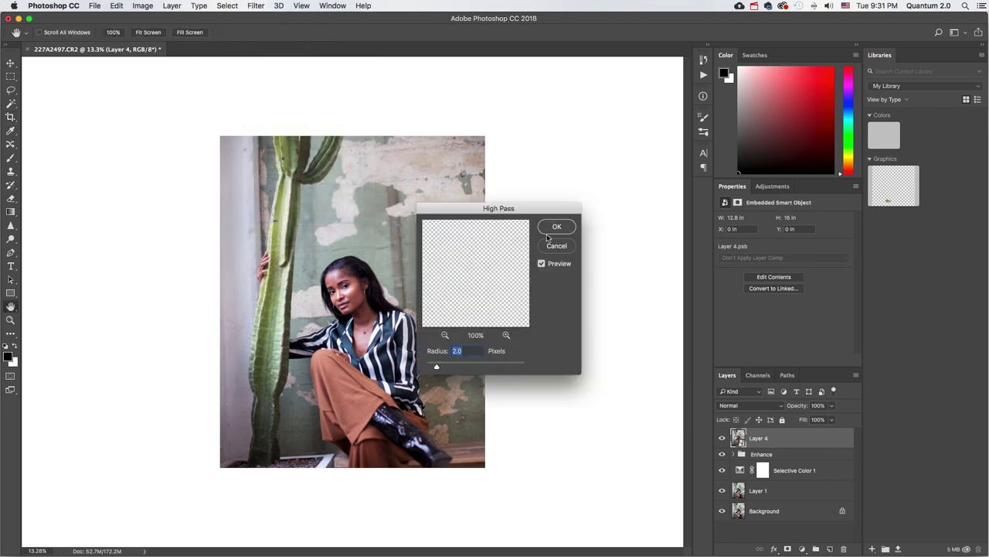
left_click_drag(501, 210, 535, 155)
scroll(371, 267, "up", 10)
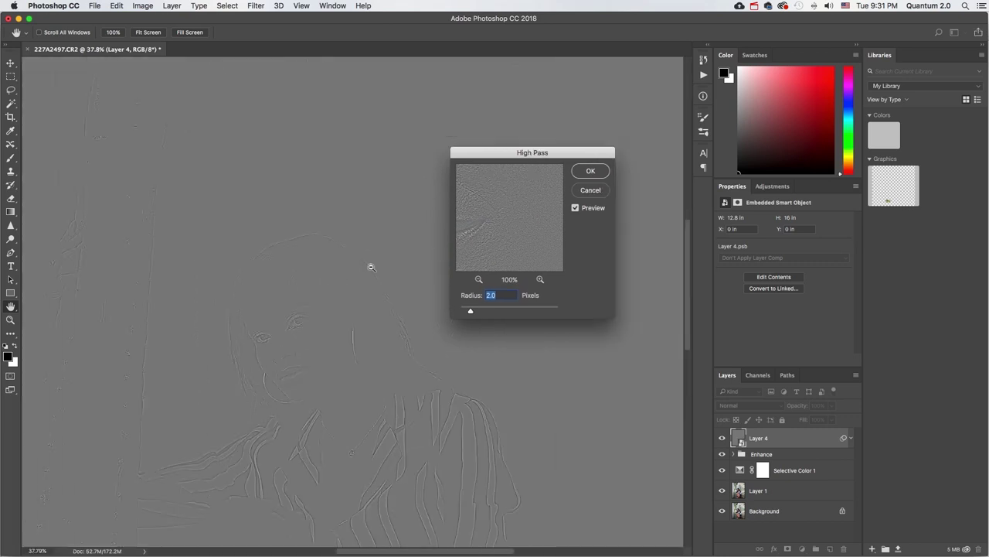
scroll(371, 266, "down", 6)
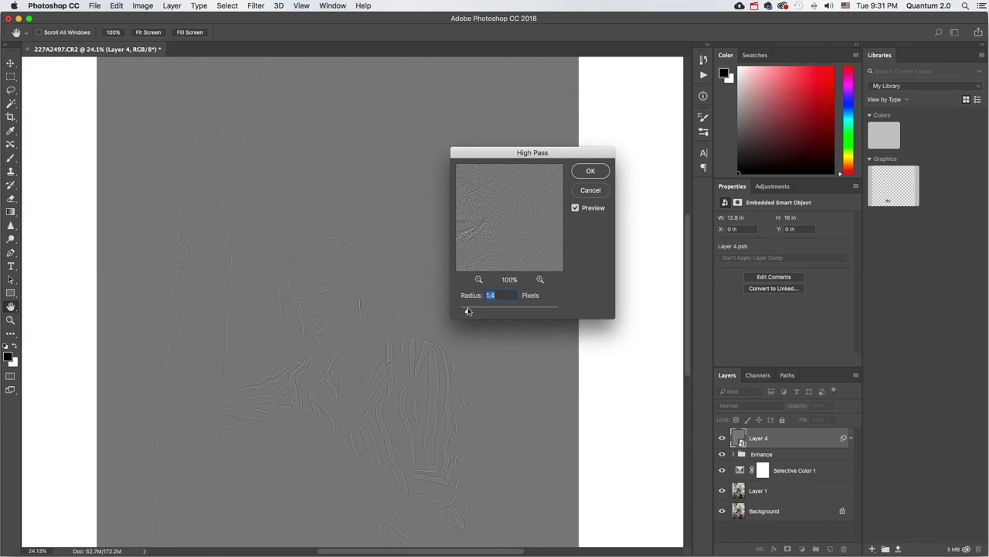
mouse_move(468, 310)
left_mouse_down()
mouse_move(529, 309)
mouse_move(468, 312)
left_mouse_up()
left_click(596, 170)
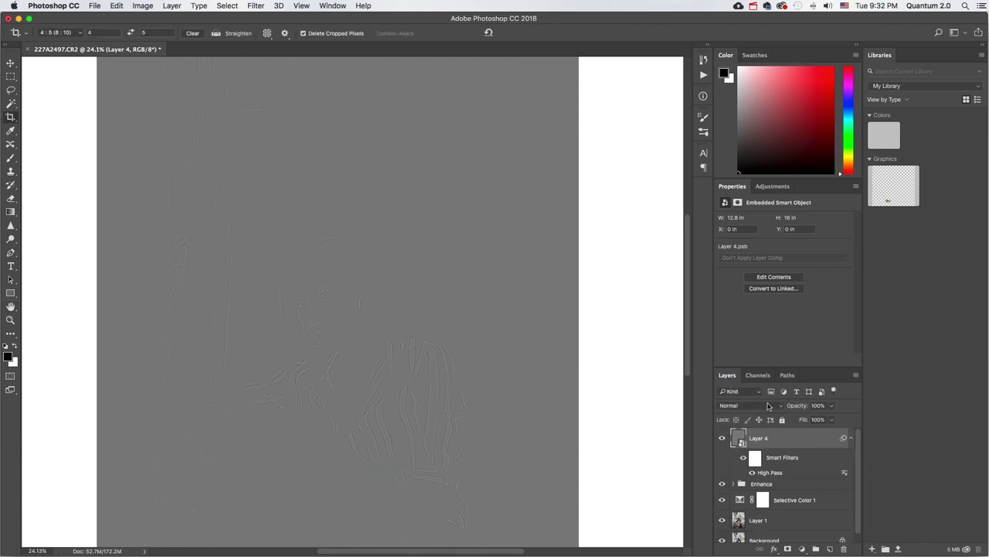
left_click(768, 406)
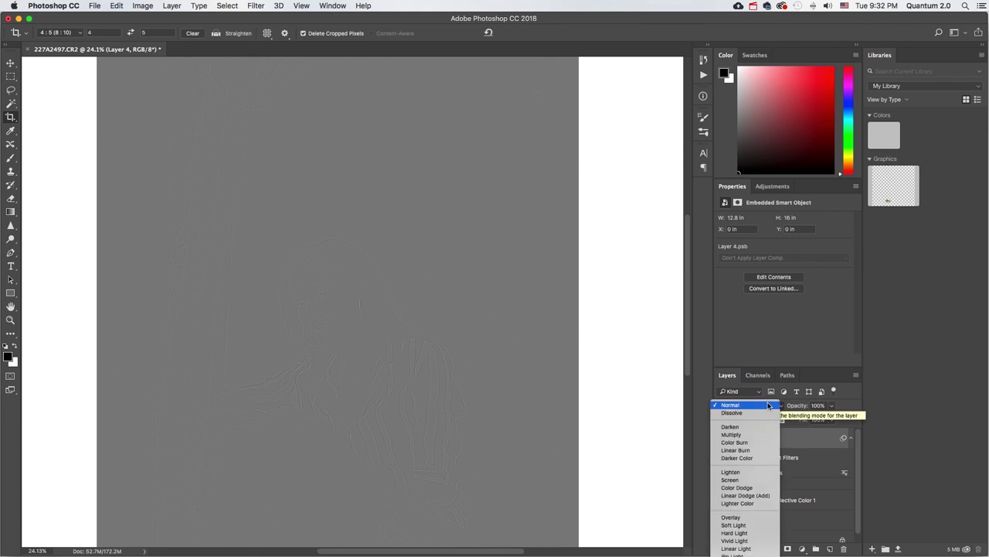
left_click(756, 518)
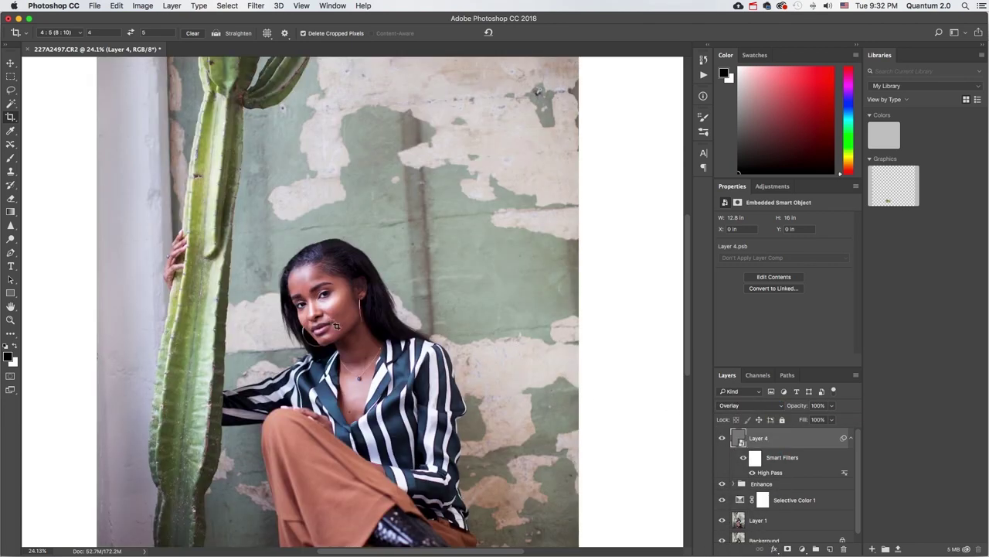
Step: Compare the portrait with and without the High Pass layer close up on the woman's face, and review the overall image
scroll(334, 325, "up", 2)
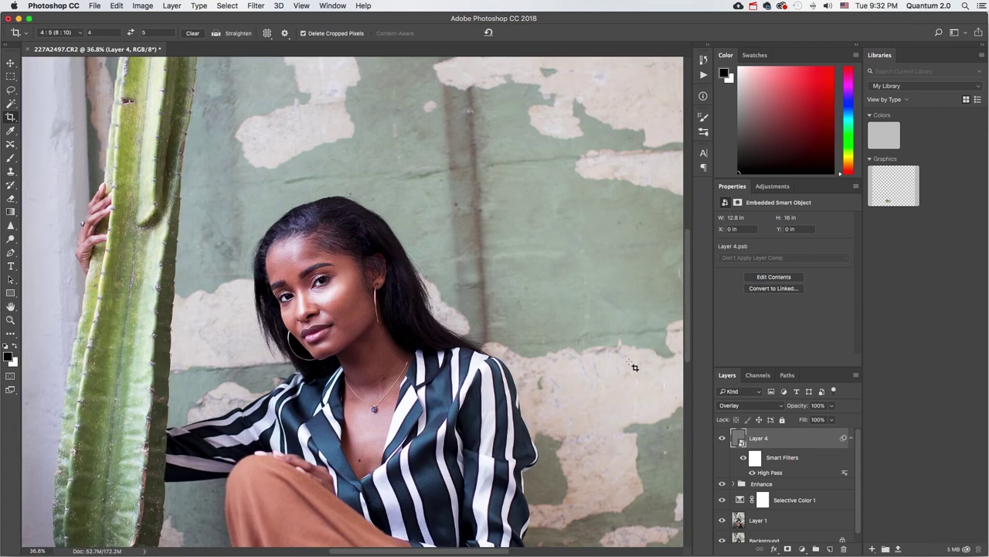
left_click(722, 439)
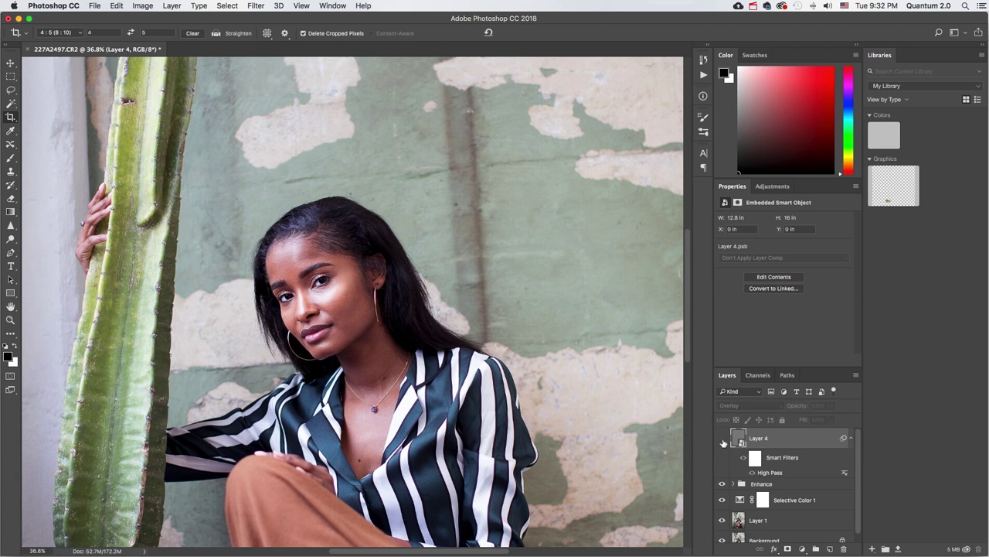
left_click(723, 439)
left_click(722, 439)
scroll(361, 341, "up", 2)
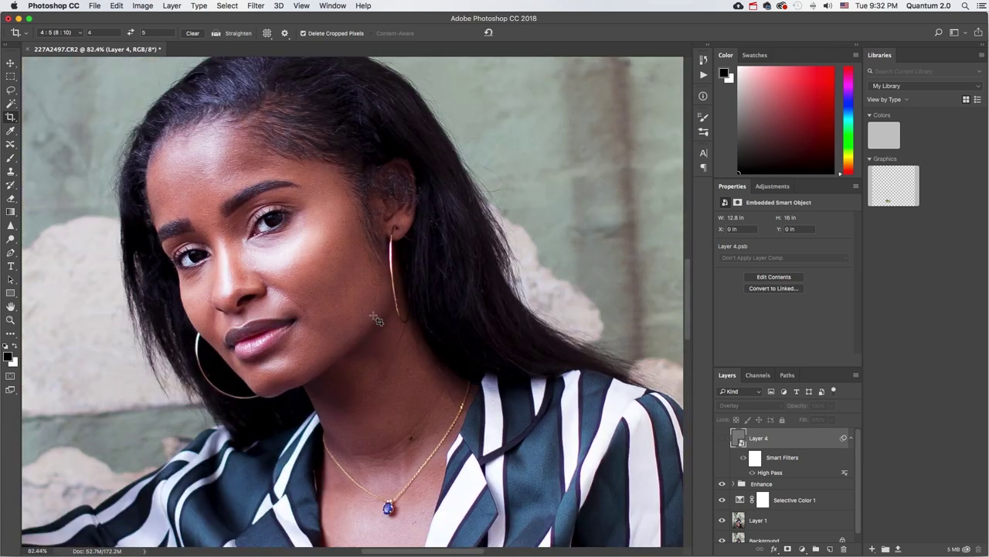
scroll(383, 332, "up", 2)
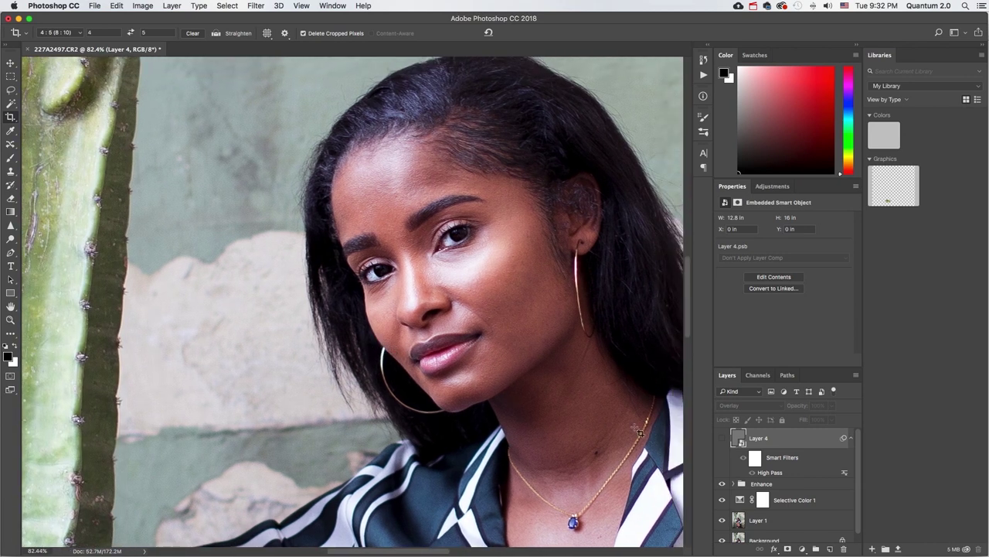
left_click(722, 439)
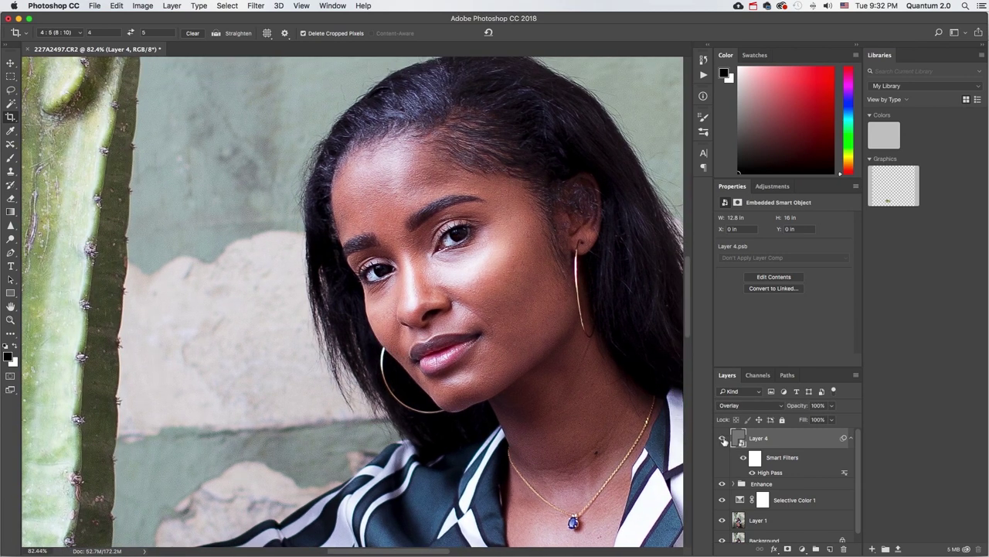
left_click(723, 439)
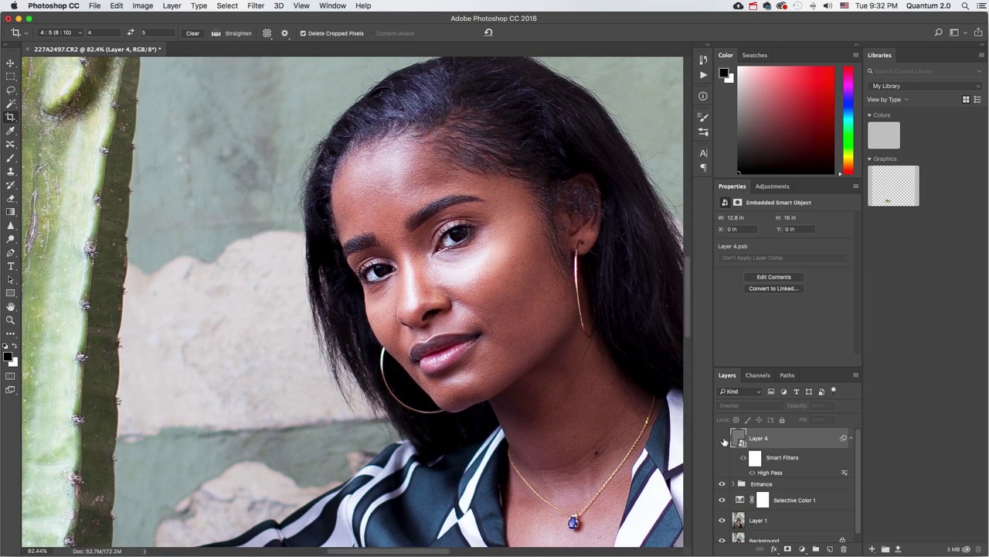
left_click(723, 439)
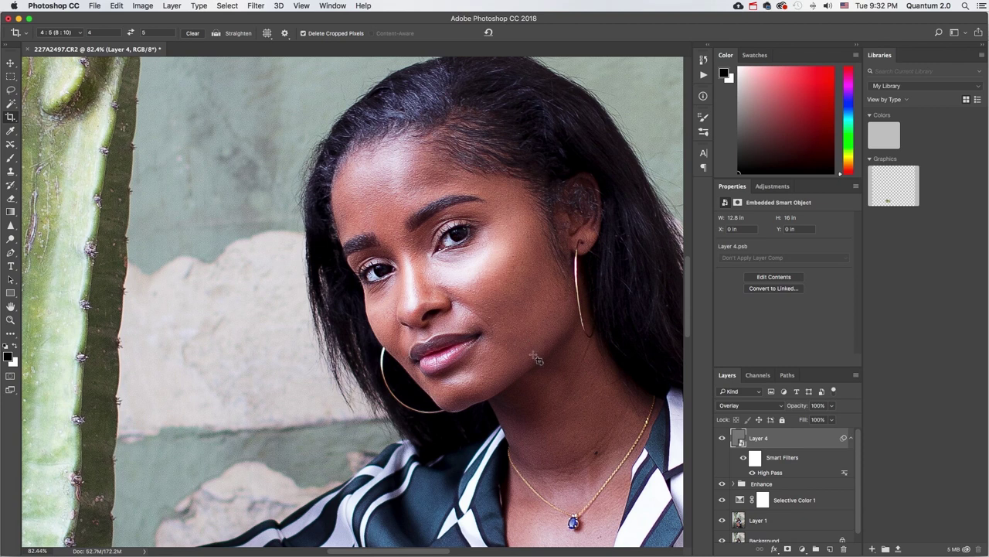
scroll(537, 358, "down", 2)
scroll(536, 358, "down", 3)
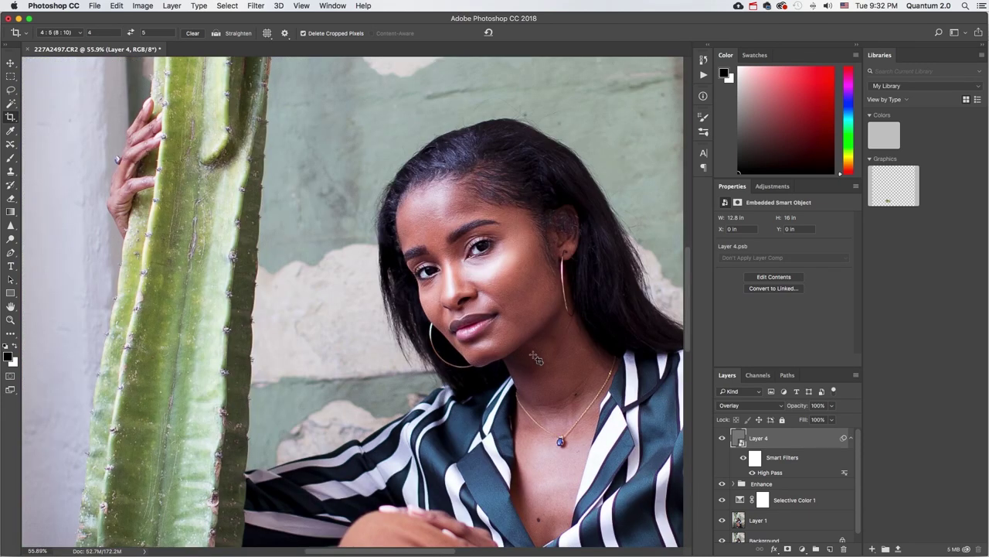
scroll(537, 358, "down", 3)
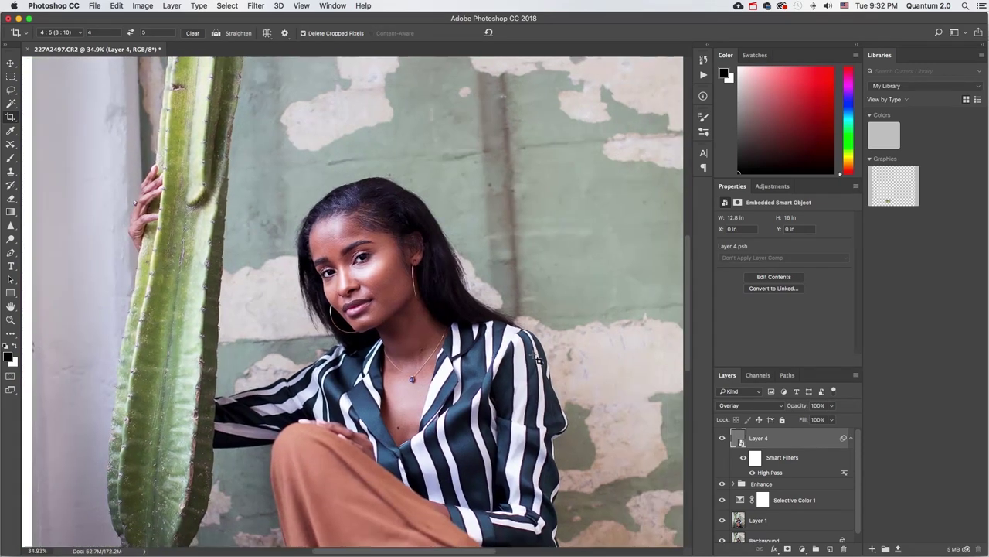
scroll(539, 361, "down", 2)
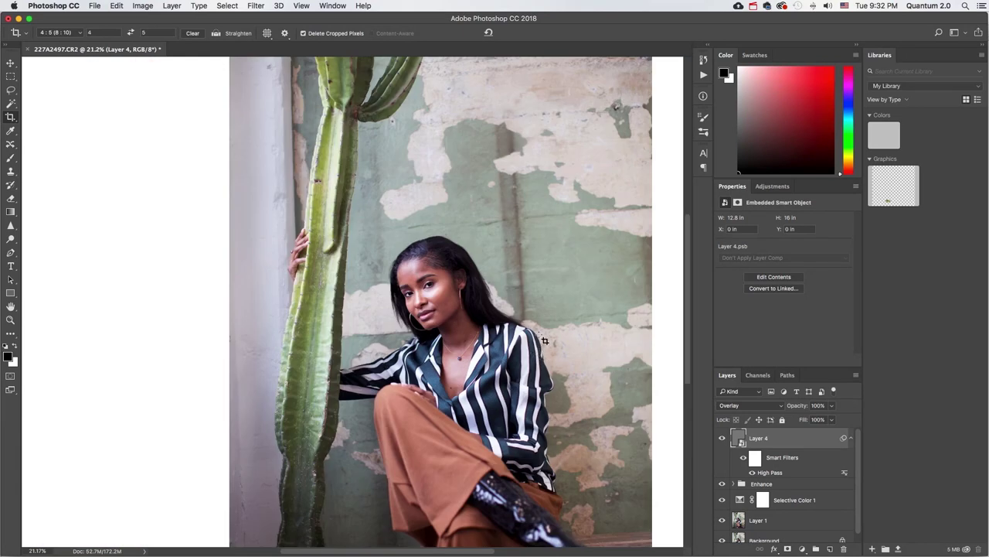
scroll(562, 364, "down", 1)
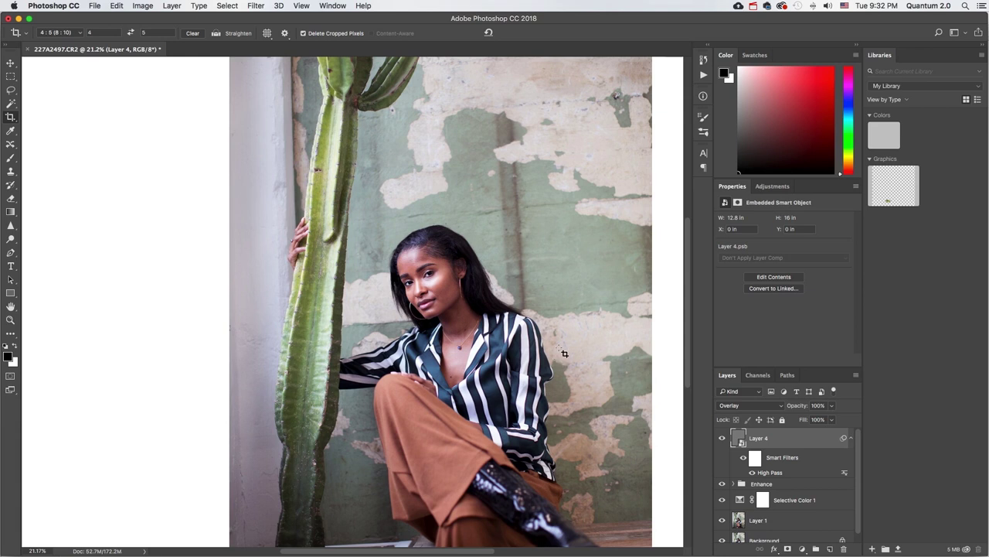
scroll(565, 353, "down", 3)
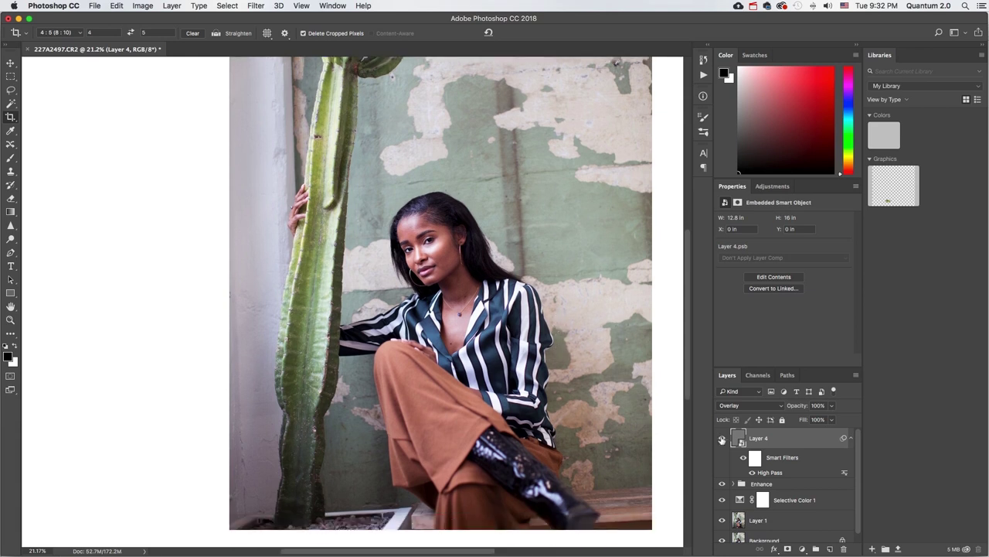
scroll(831, 473, "down", 1)
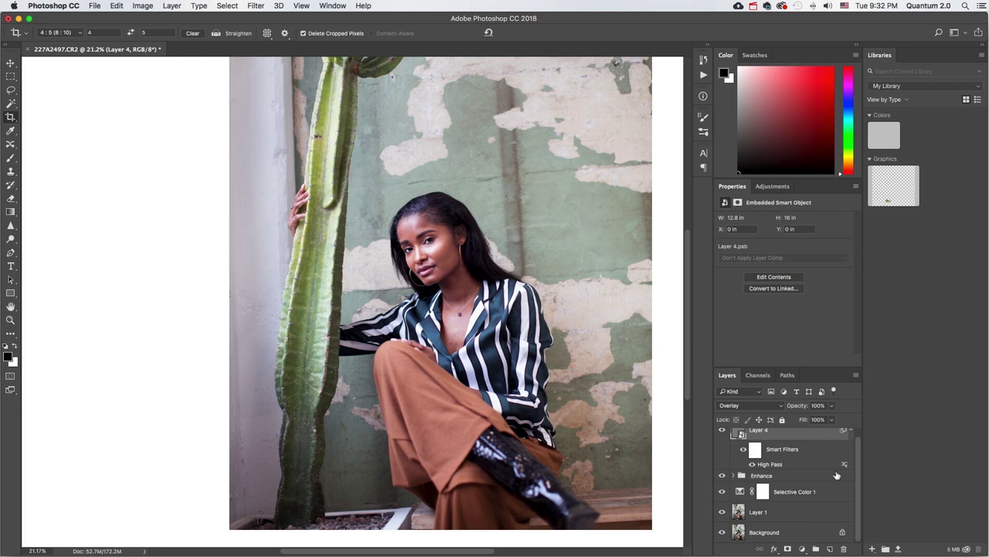
scroll(860, 456, "up", 1)
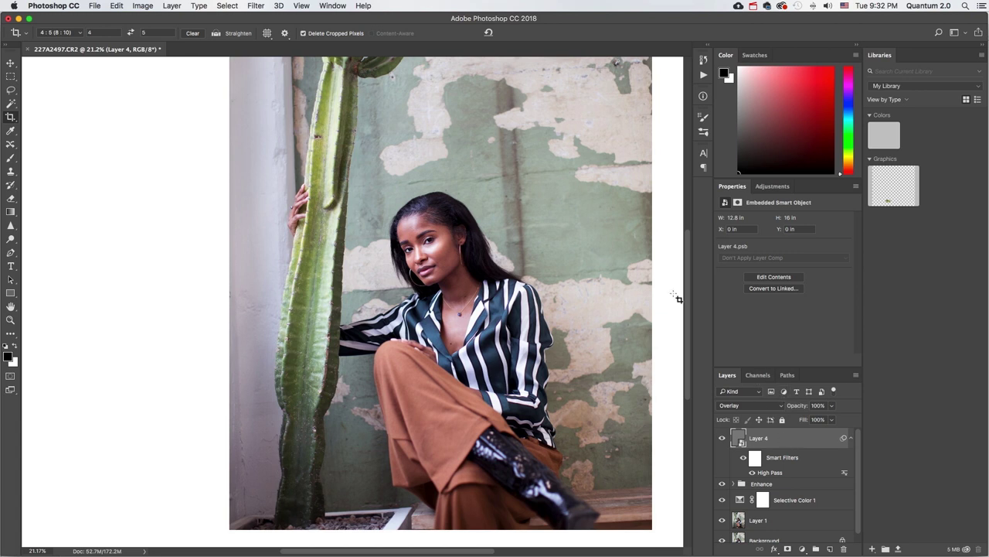
Step: Start an Export As of the finished portrait and choose the JPG format at 100% quality
left_click(68, 6)
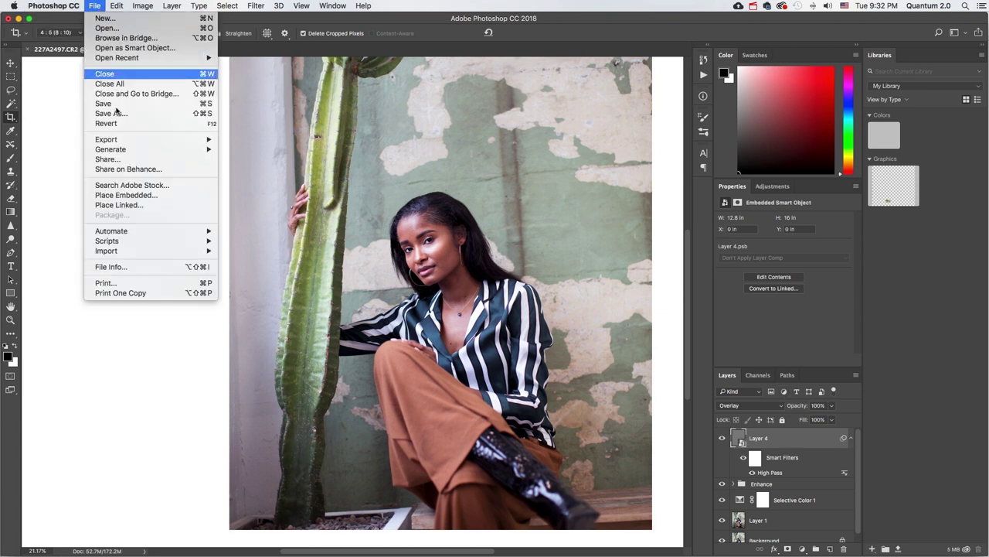
mouse_move(132, 140)
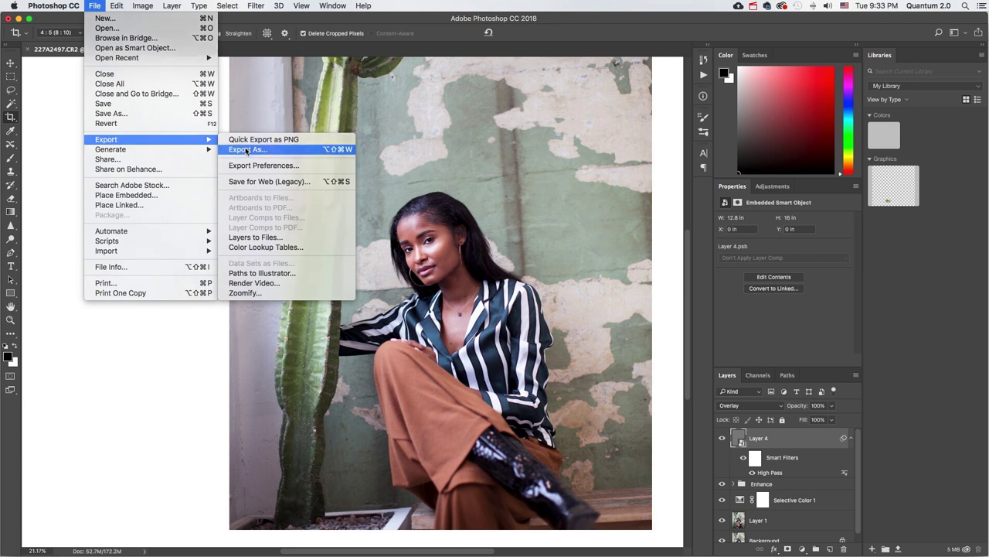
left_click(248, 150)
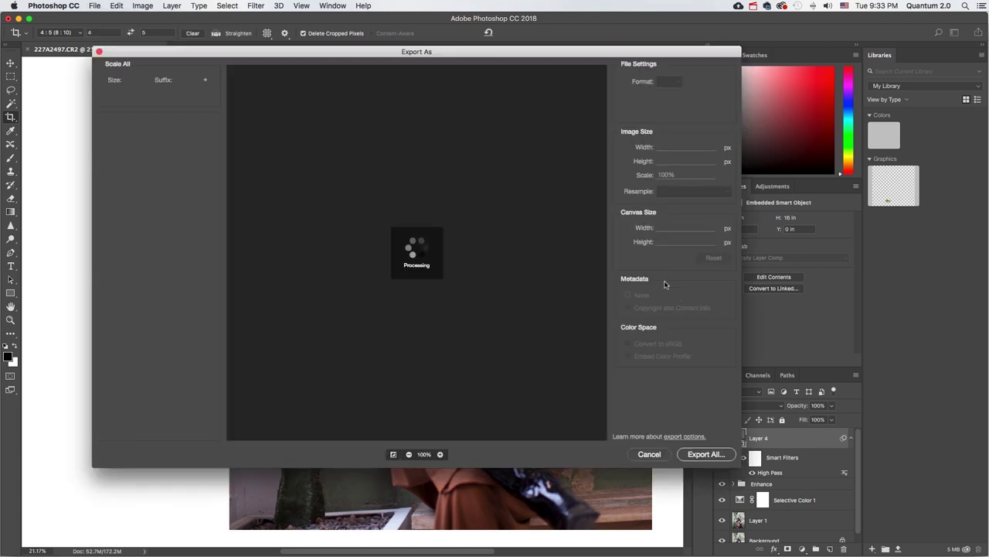
left_click(671, 81)
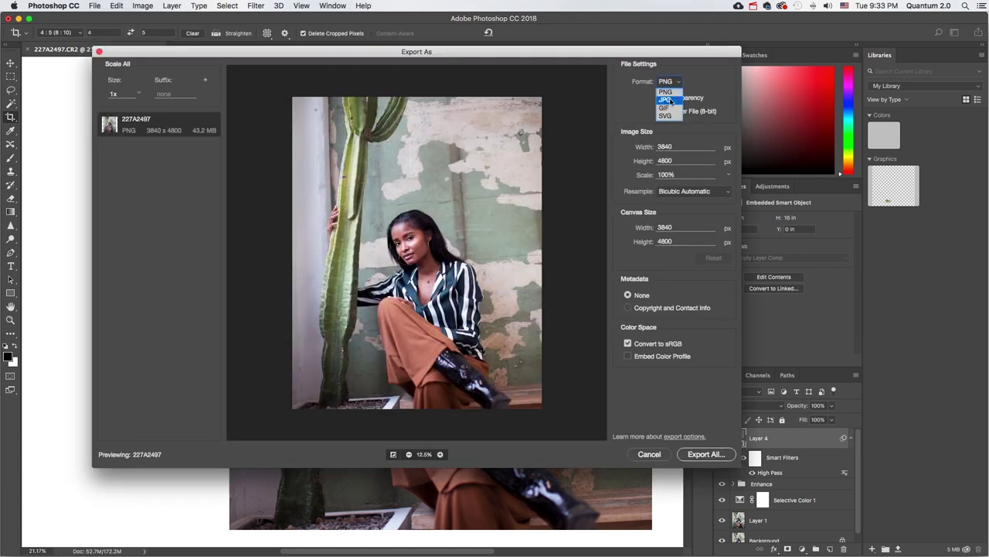
left_click(670, 100)
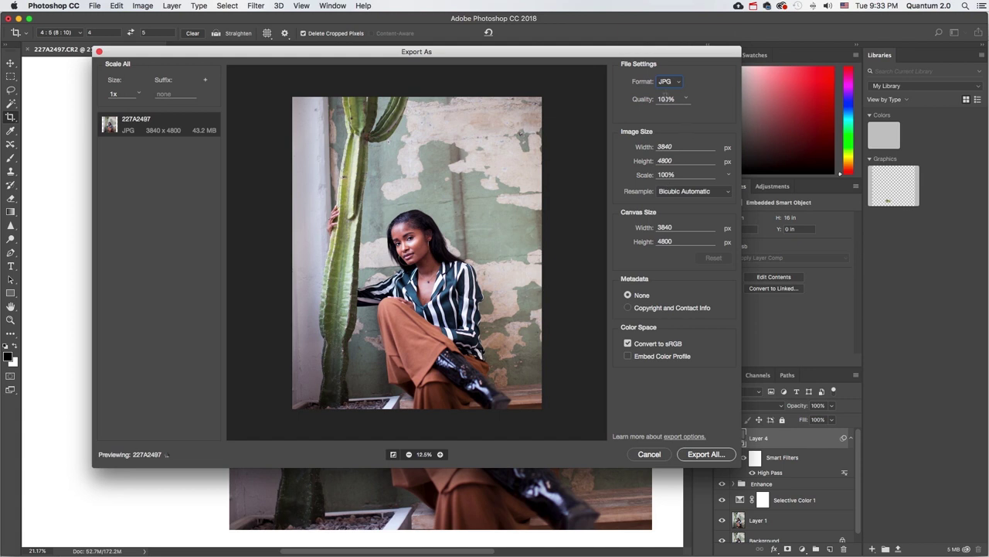
left_click(664, 99)
Step: Set the export image width to 1080 px and export it as 227A2497.jpg into the How I Edit Photos for Instagram folder
left_click(674, 147)
left_click_drag(680, 151, 666, 147)
type("1080")
left_click(624, 154)
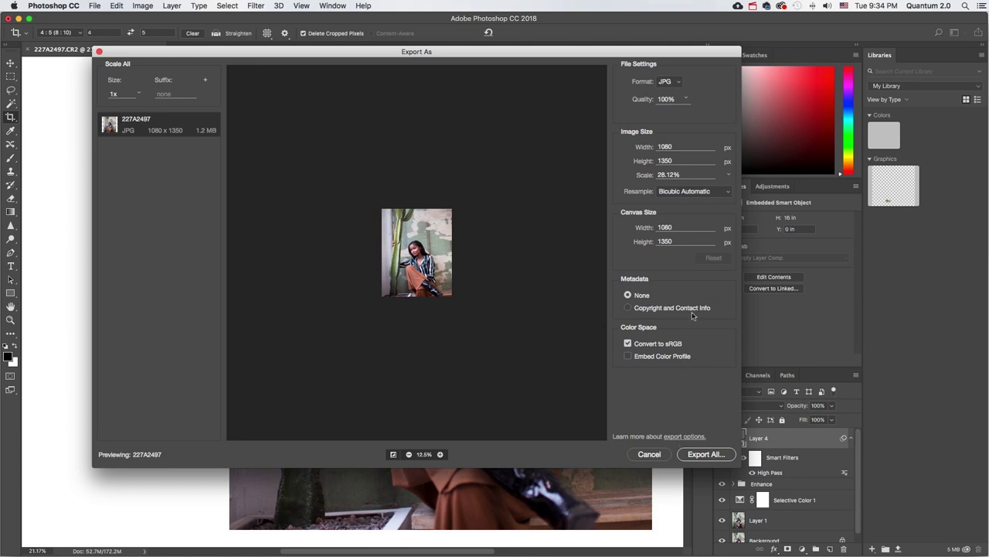
left_click(697, 458)
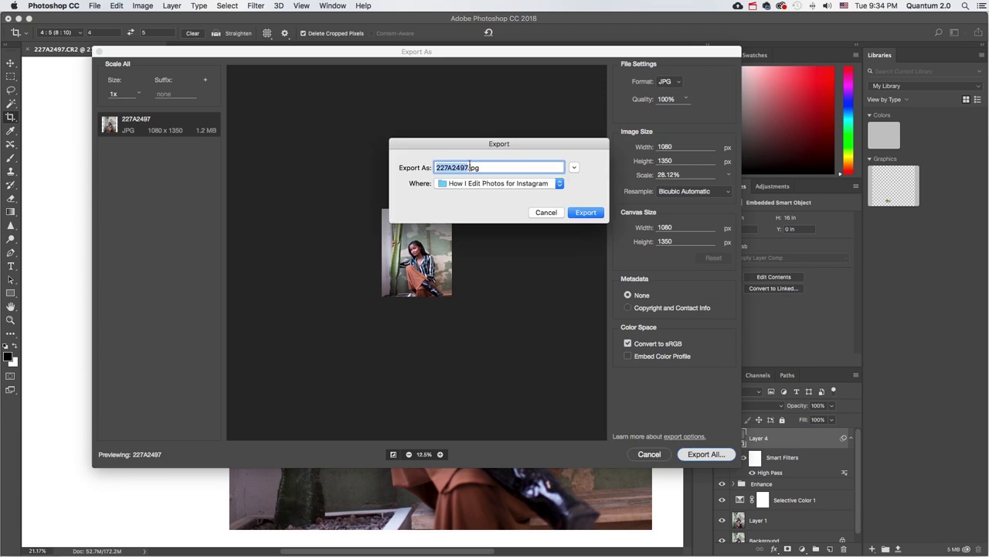
key("Return")
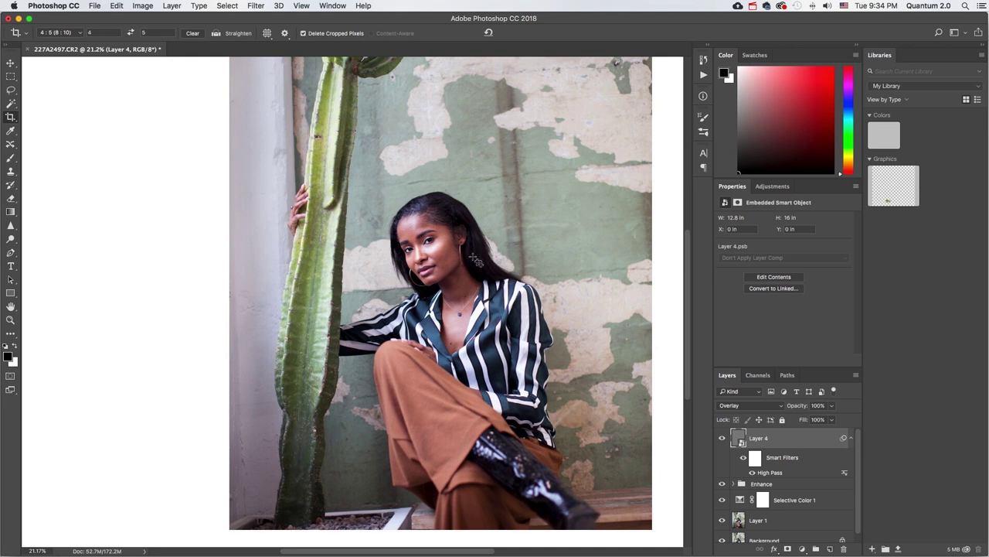
scroll(478, 261, "right", 5)
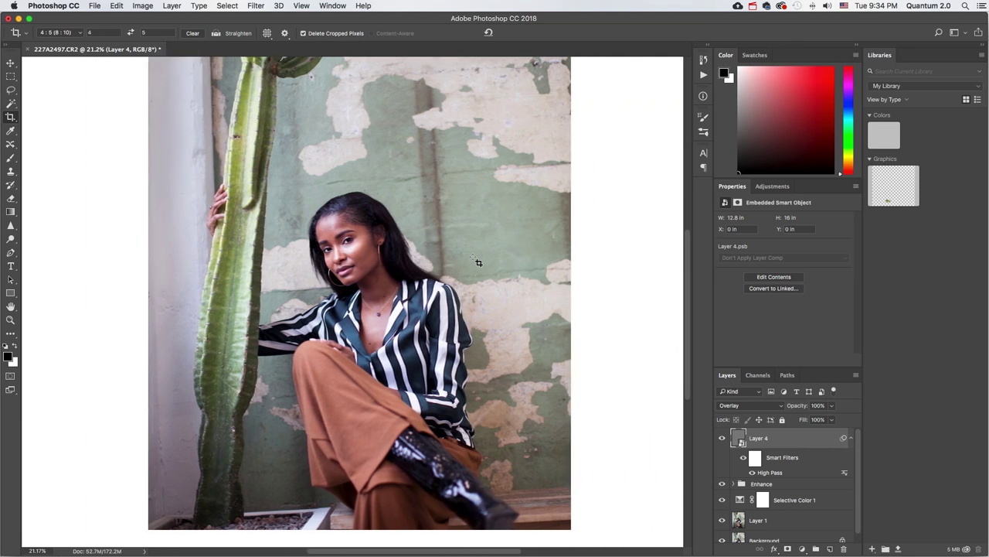
scroll(504, 262, "left", 2)
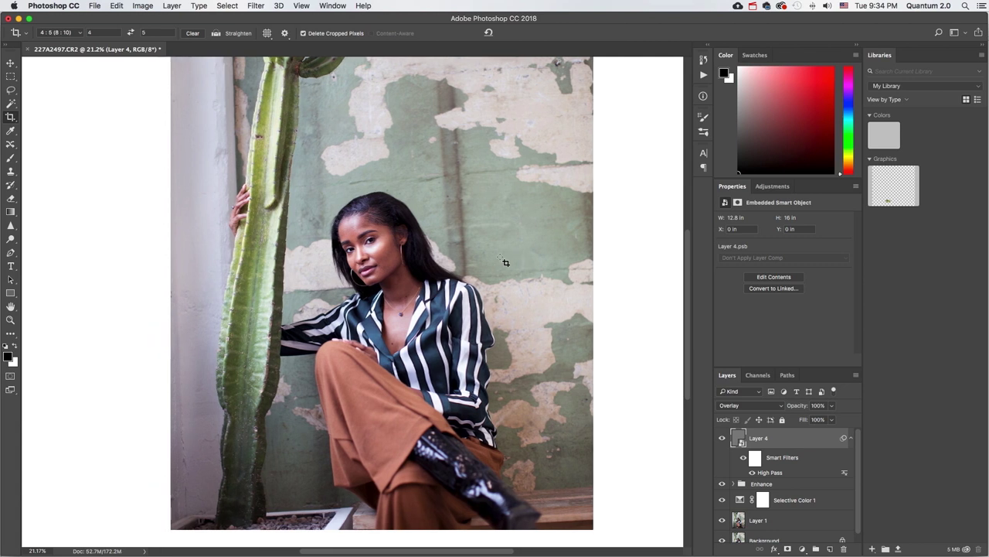